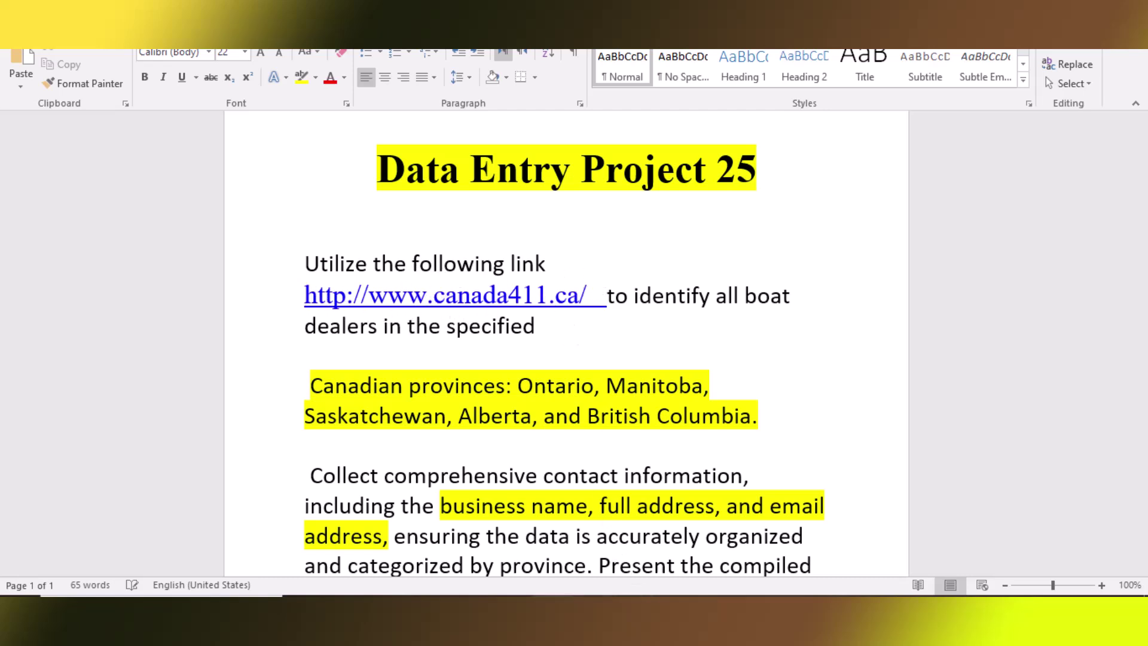
# - Read the Data Entry Project 25 brief for the source website, the Canadian provinces and the contact details to collect
pyautogui.hotkey('alt', 'Tab')
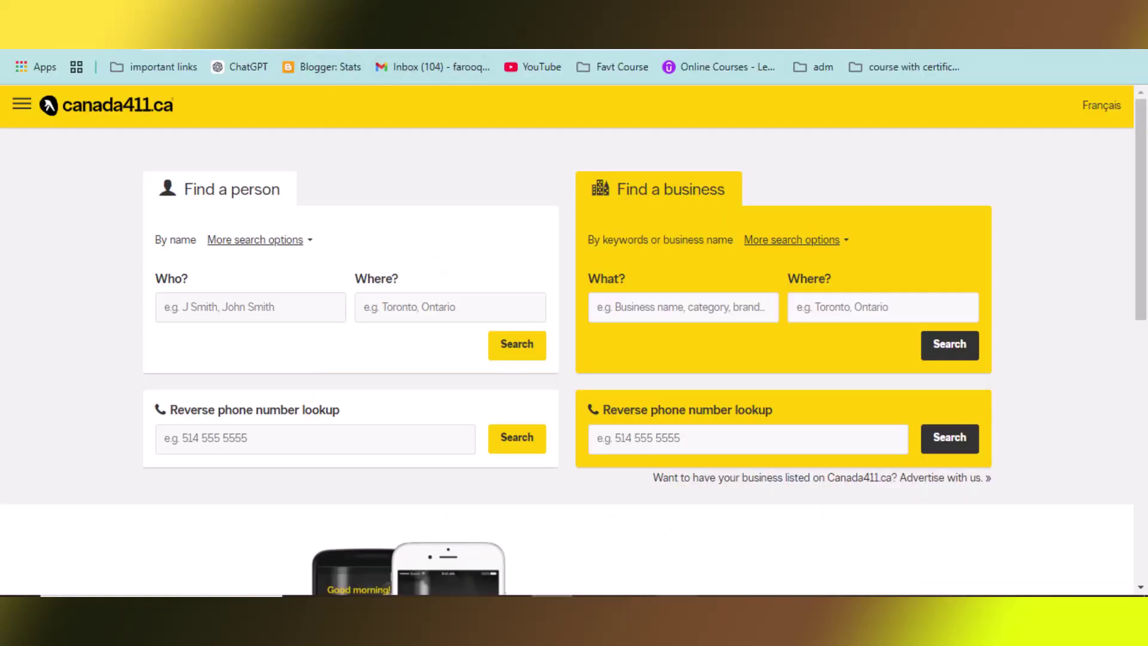
pyautogui.hotkey('alt', 'Tab')
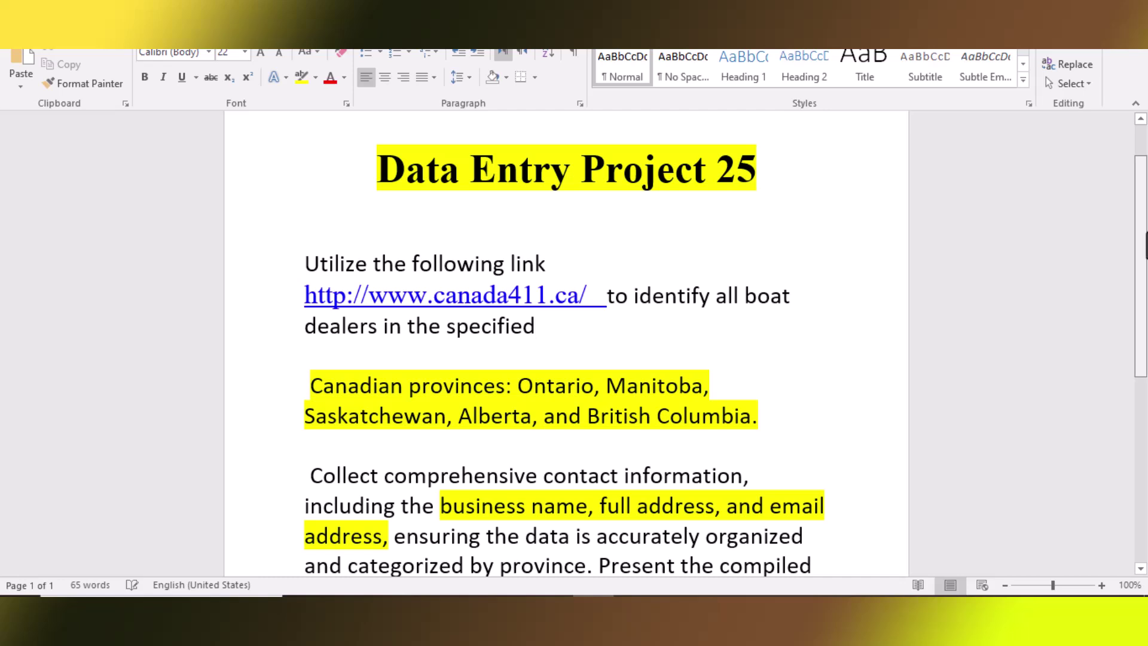
pyautogui.moveTo(1146, 233); pyautogui.dragTo(1146, 322)
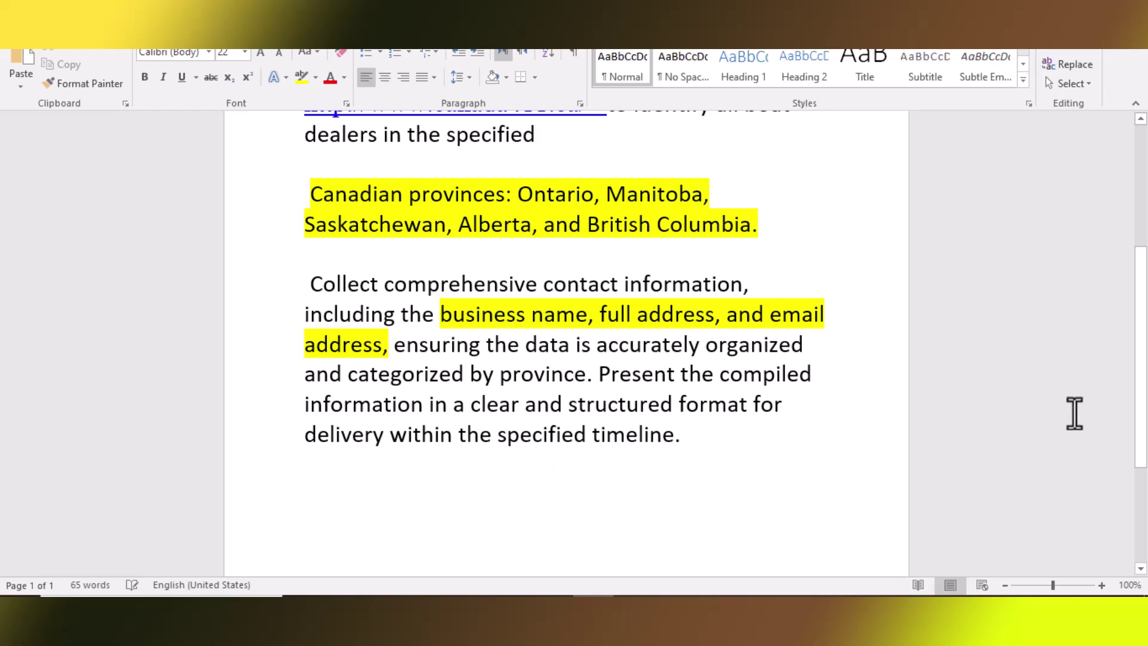
pyautogui.moveTo(1143, 422); pyautogui.dragTo(1145, 386)
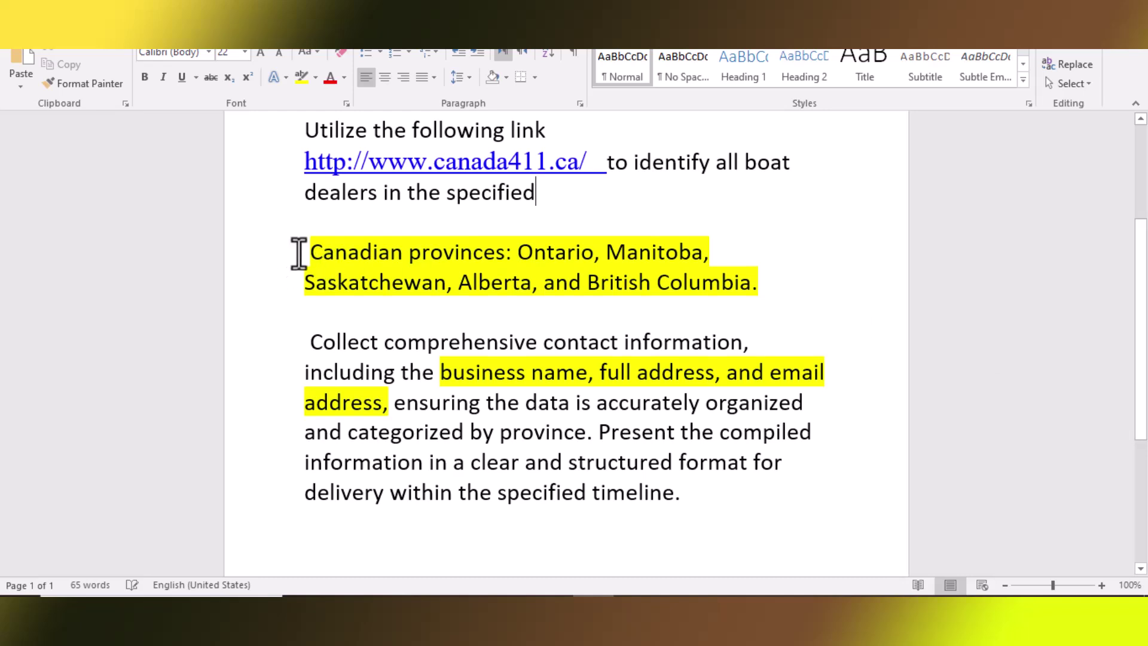
pyautogui.click(304, 251)
pyautogui.moveTo(318, 250); pyautogui.dragTo(459, 247)
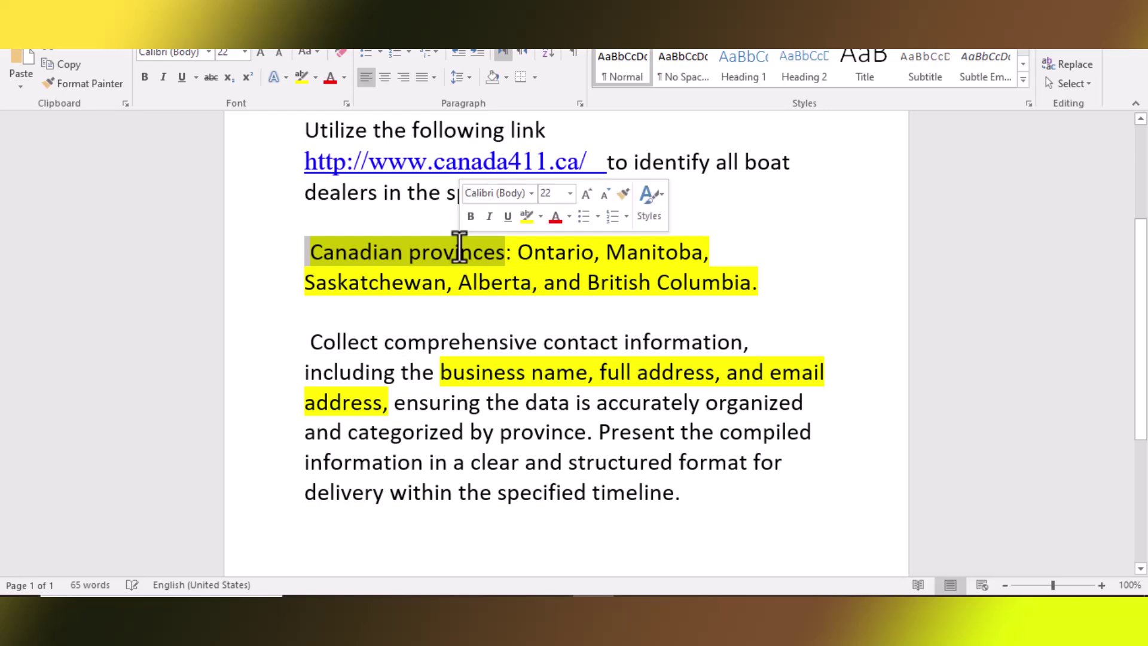
pyautogui.click(567, 253)
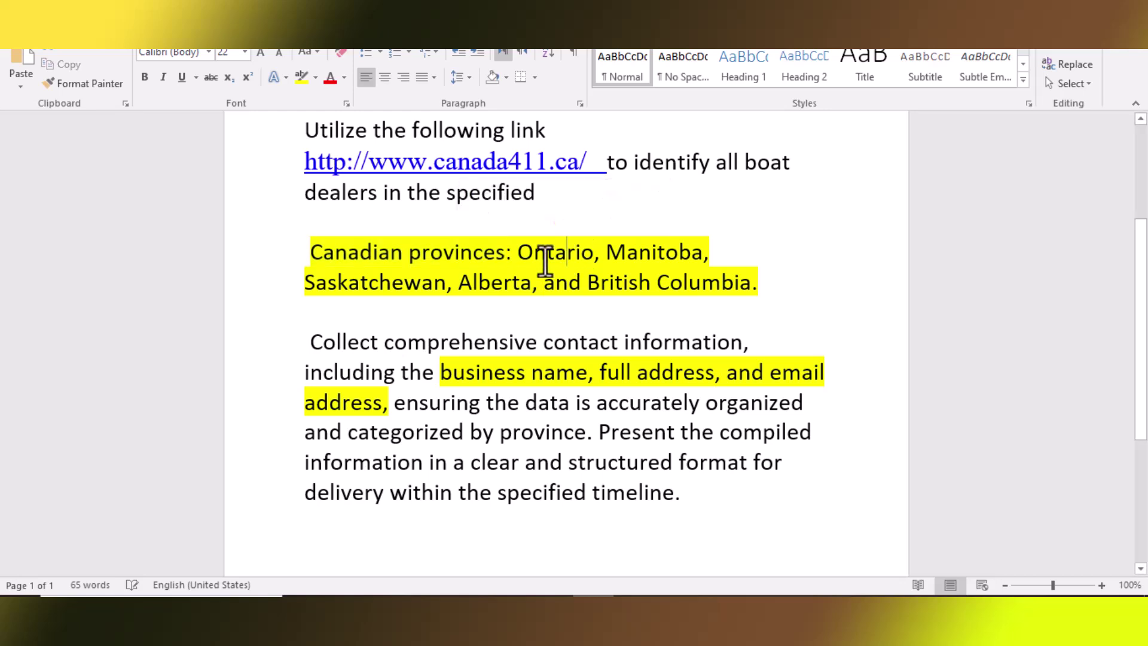
pyautogui.moveTo(519, 252); pyautogui.dragTo(592, 253)
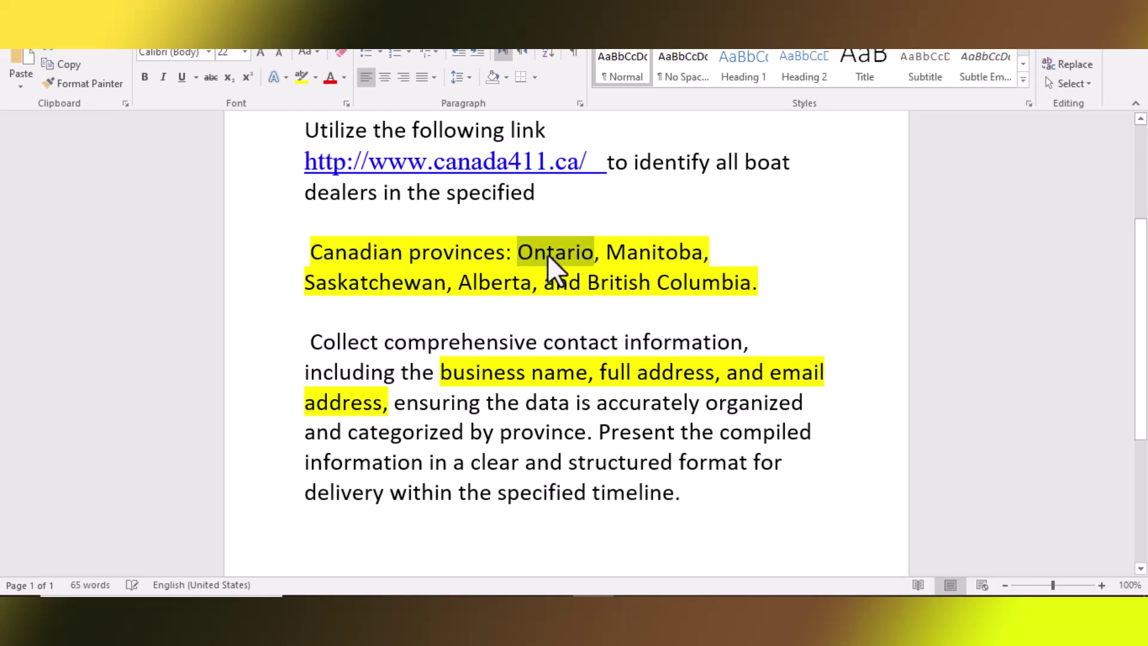
pyautogui.click(656, 252)
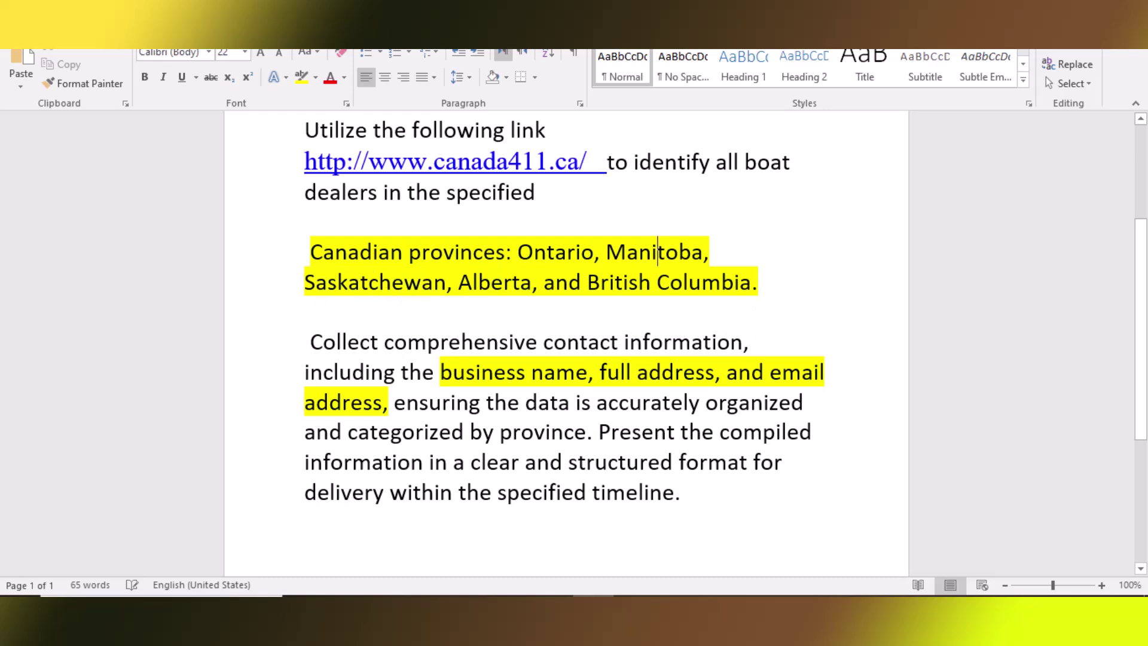
pyautogui.scroll(2, 1145, 325)
pyautogui.scroll(1, 1145, 326)
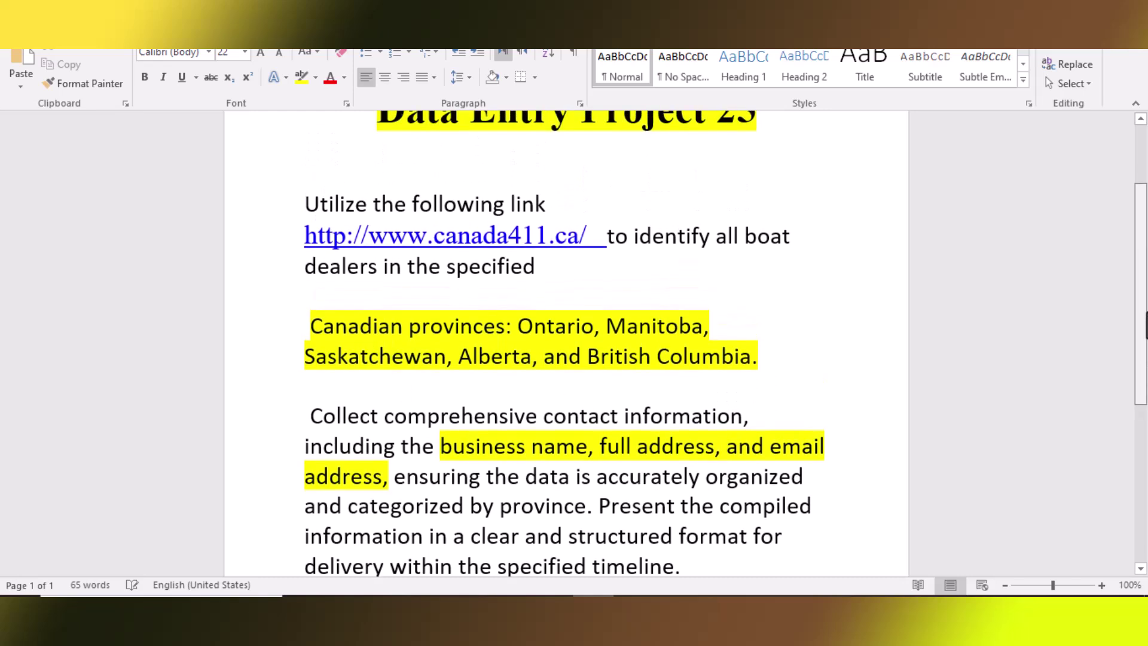
pyautogui.scroll(-1, 1146, 326)
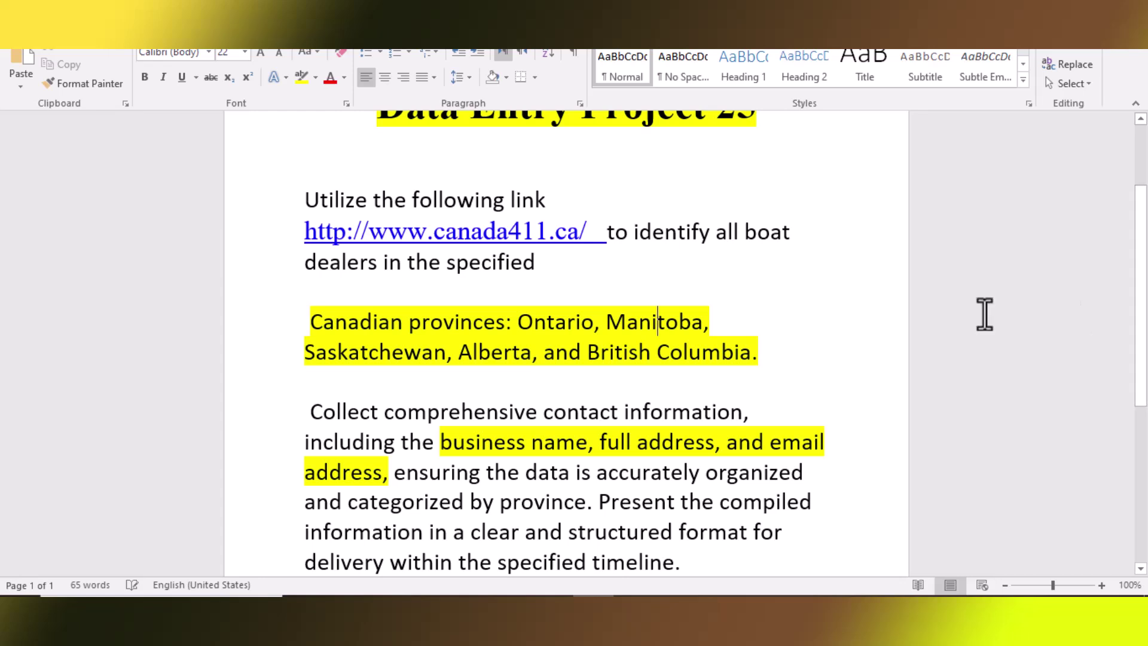
# - Copy "boat dealers" from the Word brief into the What field of the business search on canada411.ca in the browser
pyautogui.moveTo(747, 232); pyautogui.dragTo(365, 265)
pyautogui.click(366, 262)
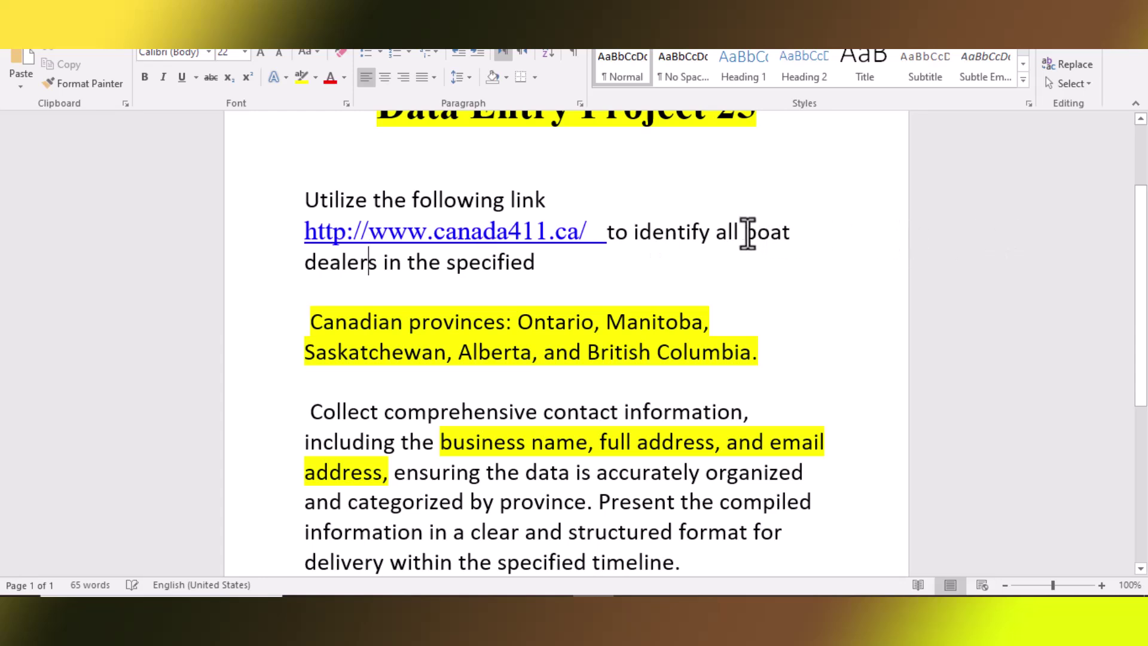
pyautogui.moveTo(746, 233); pyautogui.dragTo(366, 264)
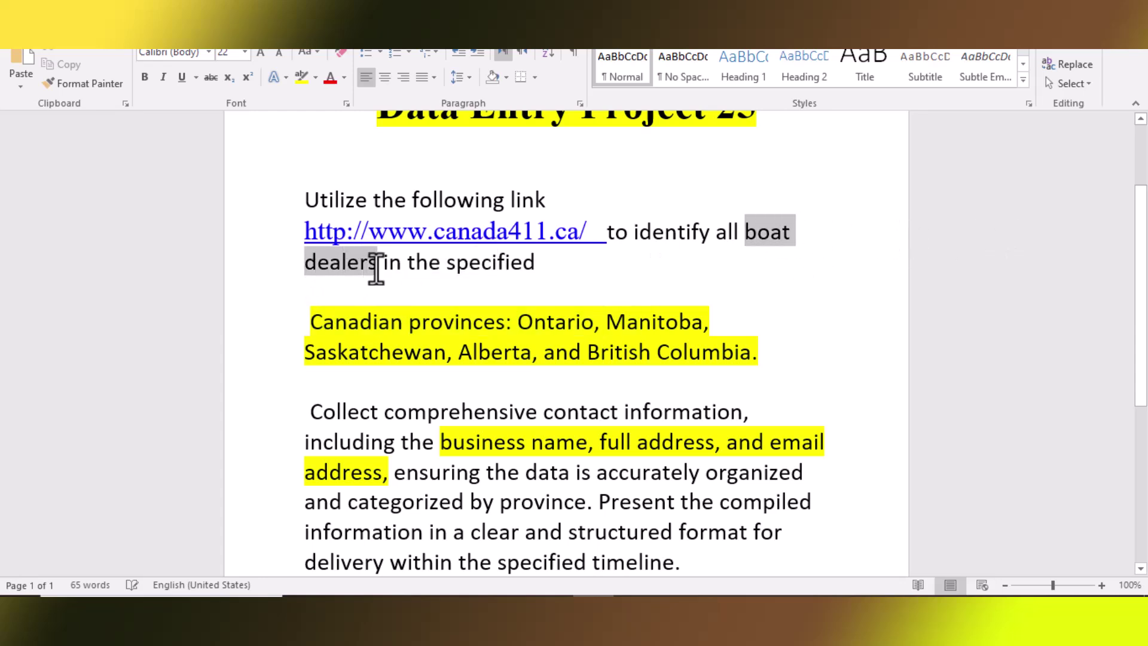
pyautogui.rightClick(365, 263)
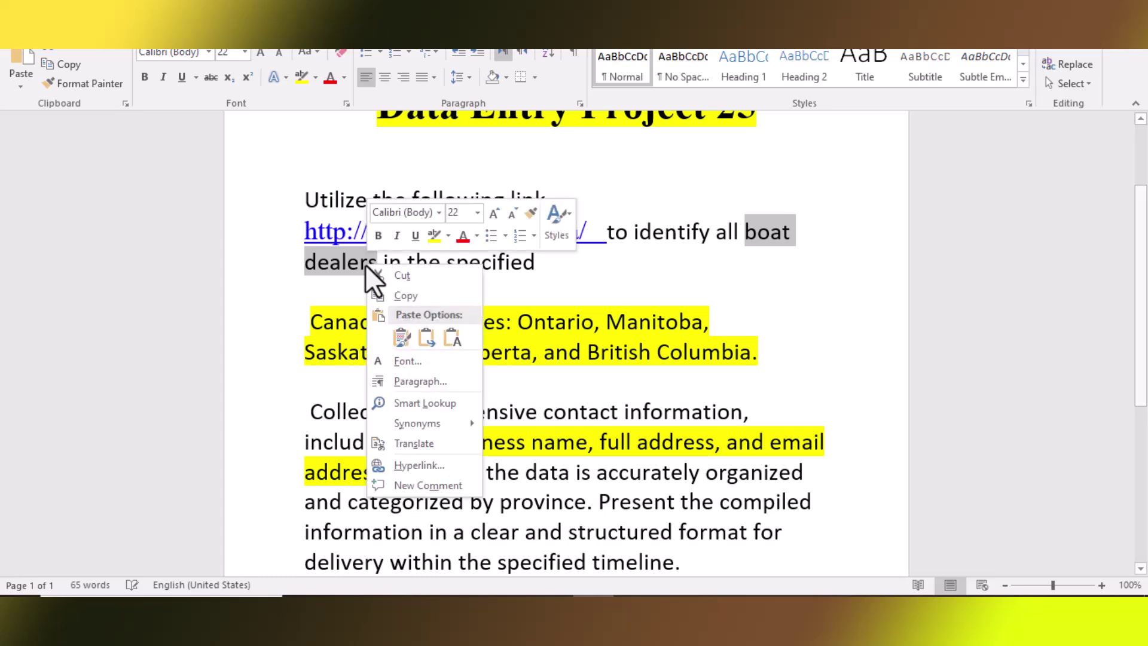
pyautogui.click(393, 293)
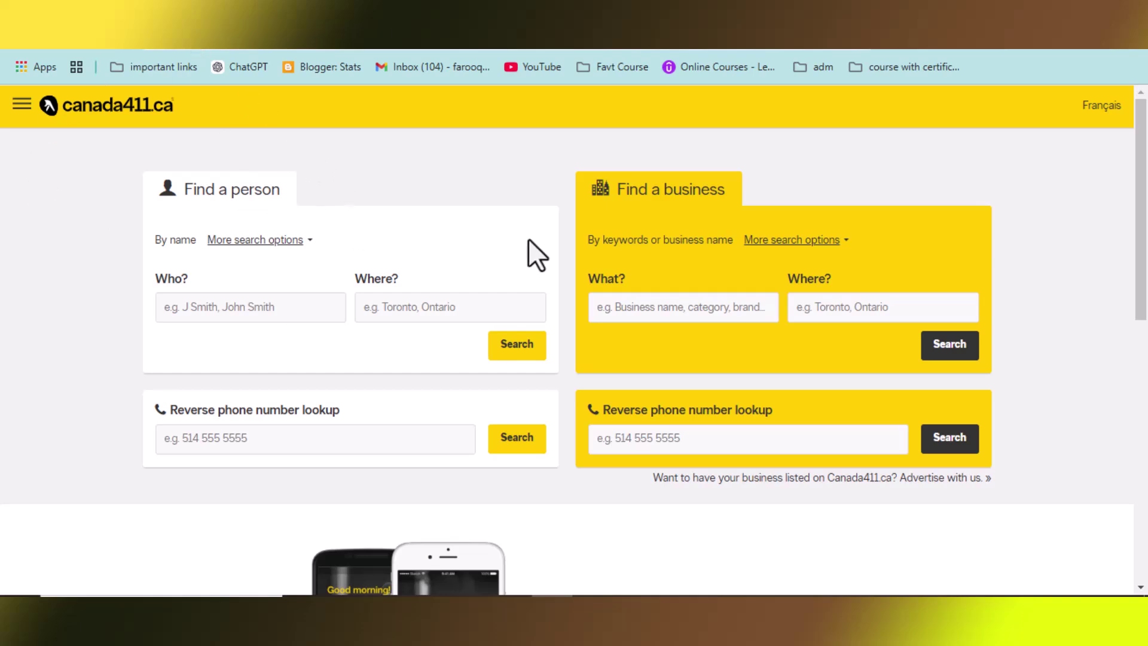
pyautogui.click(656, 310)
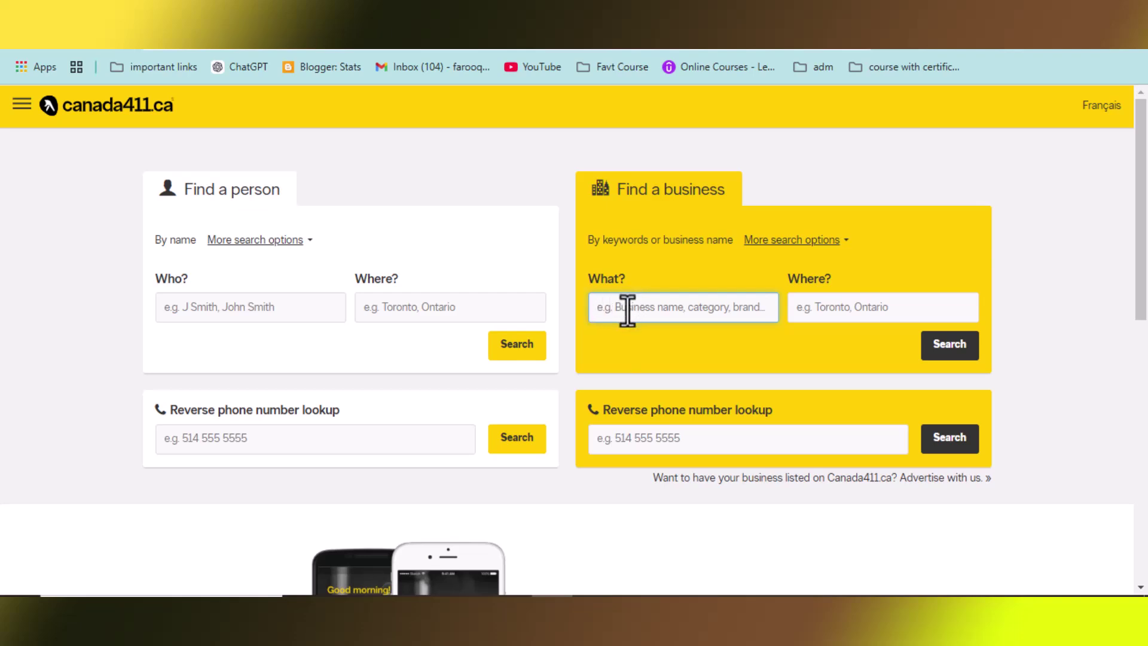
pyautogui.hotkey('ctrl', 'v')
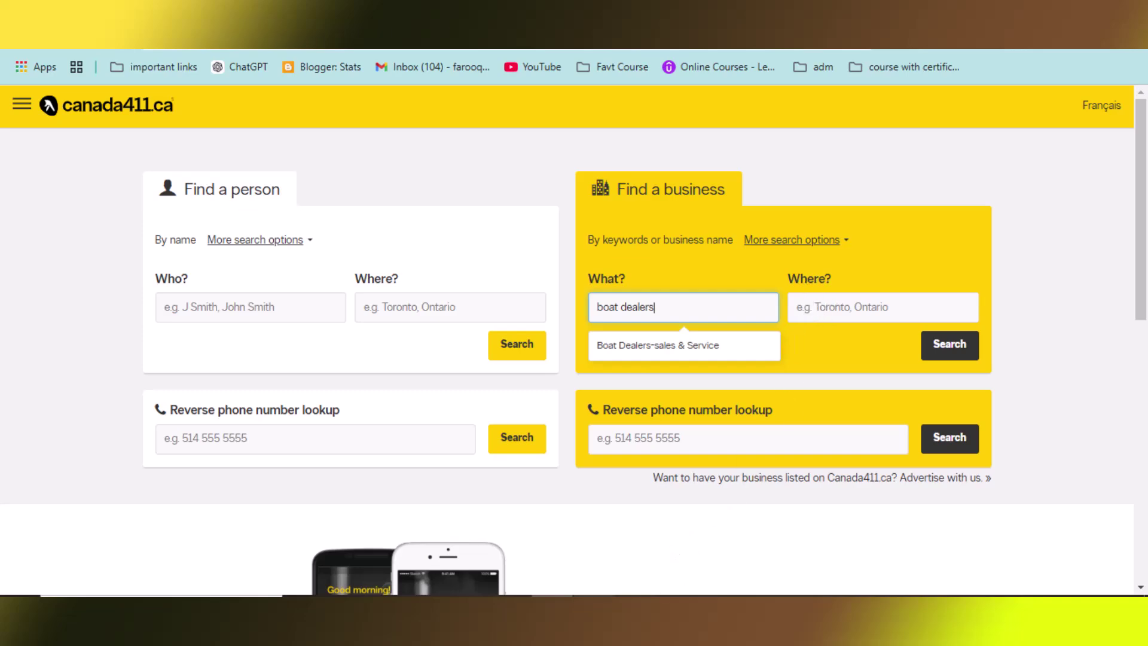
# - Copy "Ontario" from the Word brief into the business search's Where field on canada411.ca and run the search
pyautogui.click(592, 596)
pyautogui.click(534, 324)
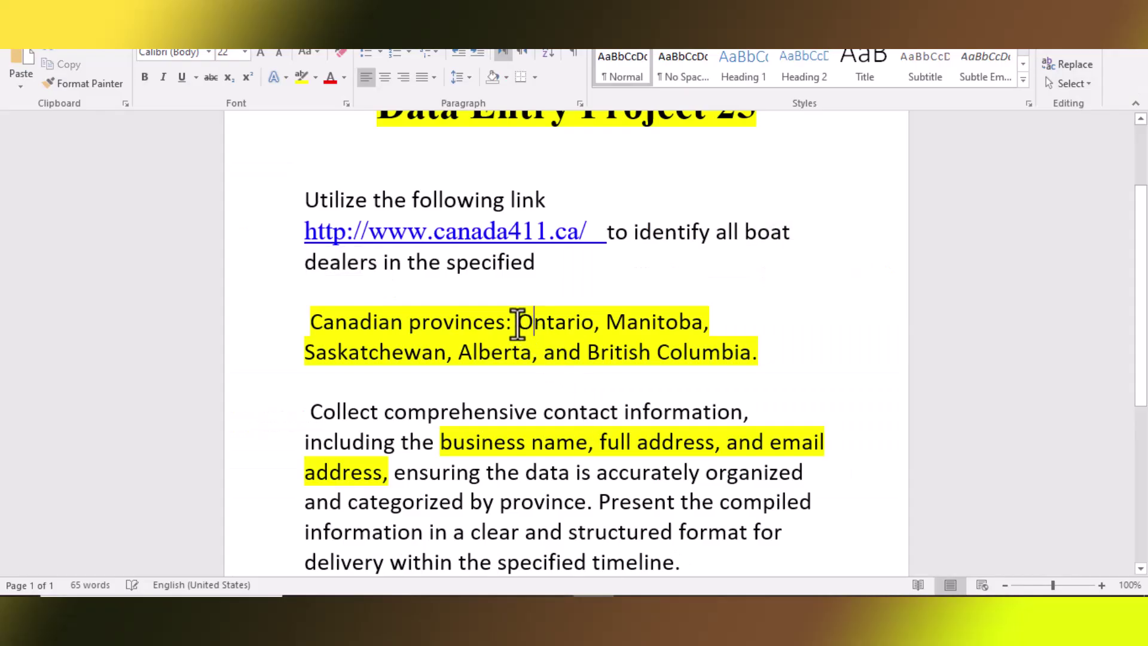
pyautogui.moveTo(519, 322)
pyautogui.mouseDown()
pyautogui.moveTo(586, 323)
pyautogui.moveTo(524, 326)
pyautogui.mouseUp()
pyautogui.click(567, 323)
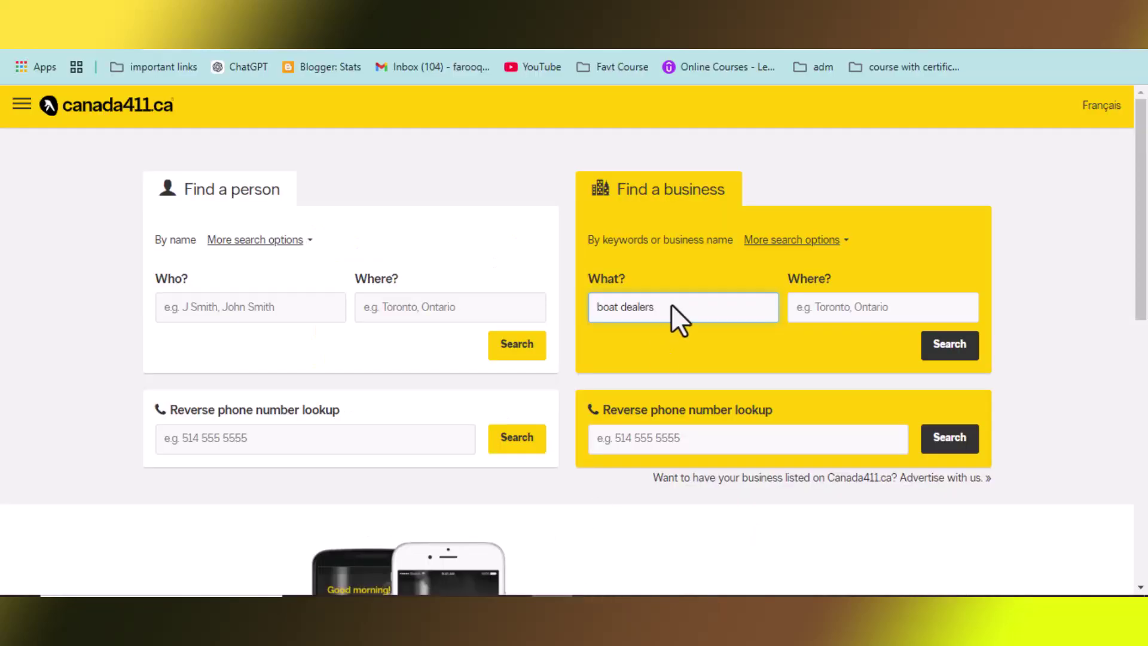
pyautogui.click(821, 307)
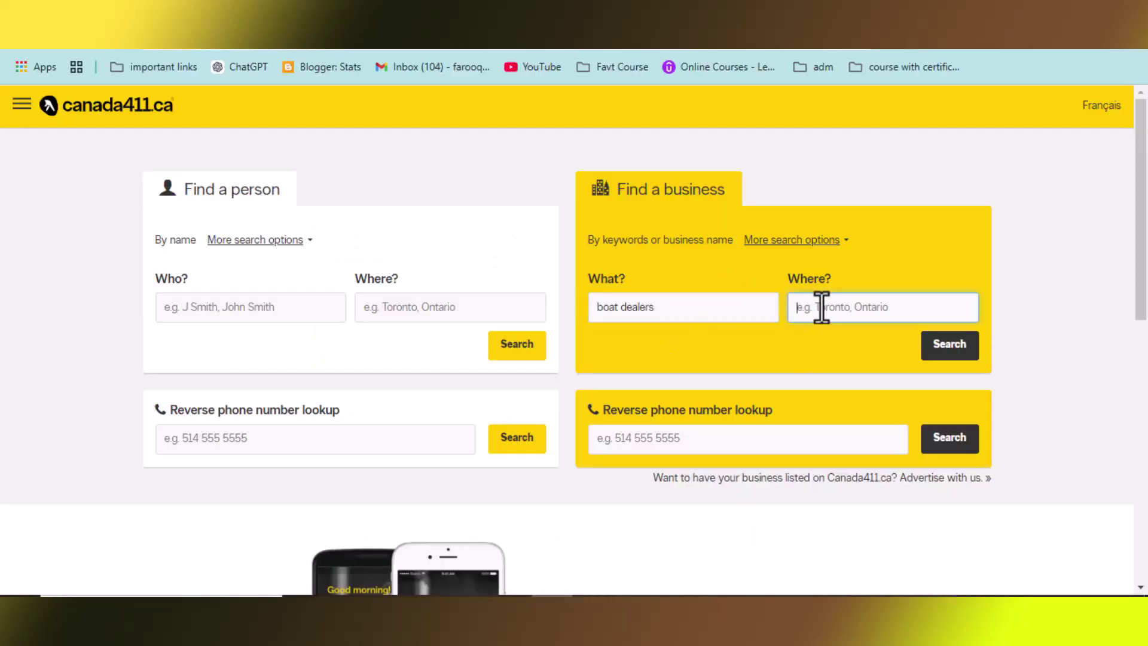
pyautogui.hotkey('ctrl', 'v')
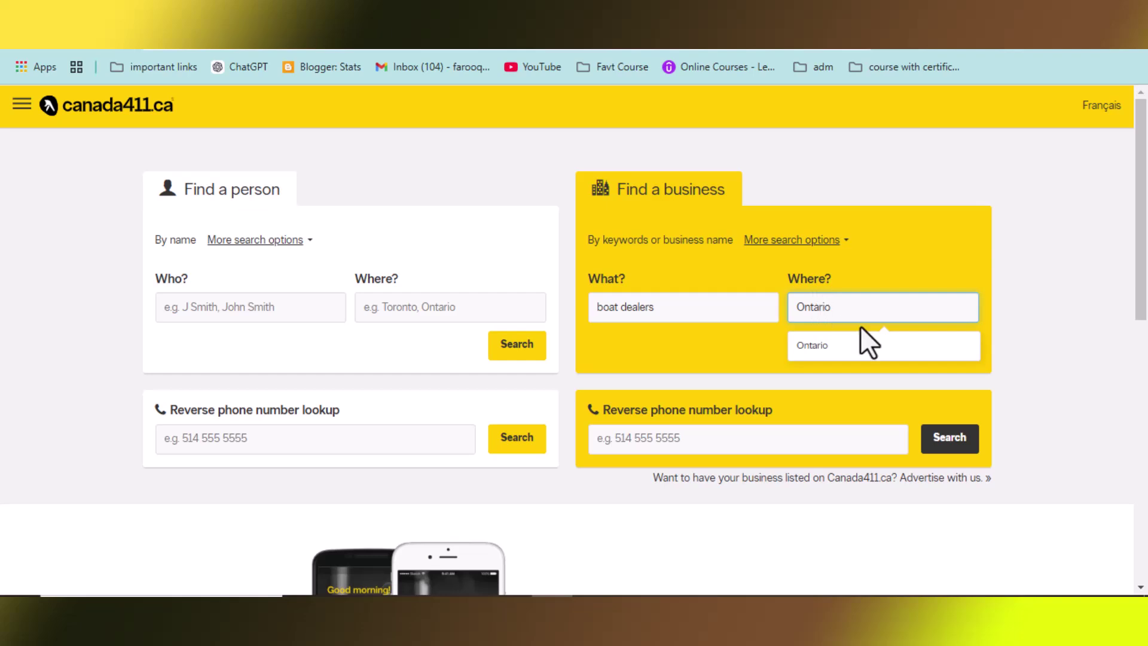
pyautogui.click(662, 349)
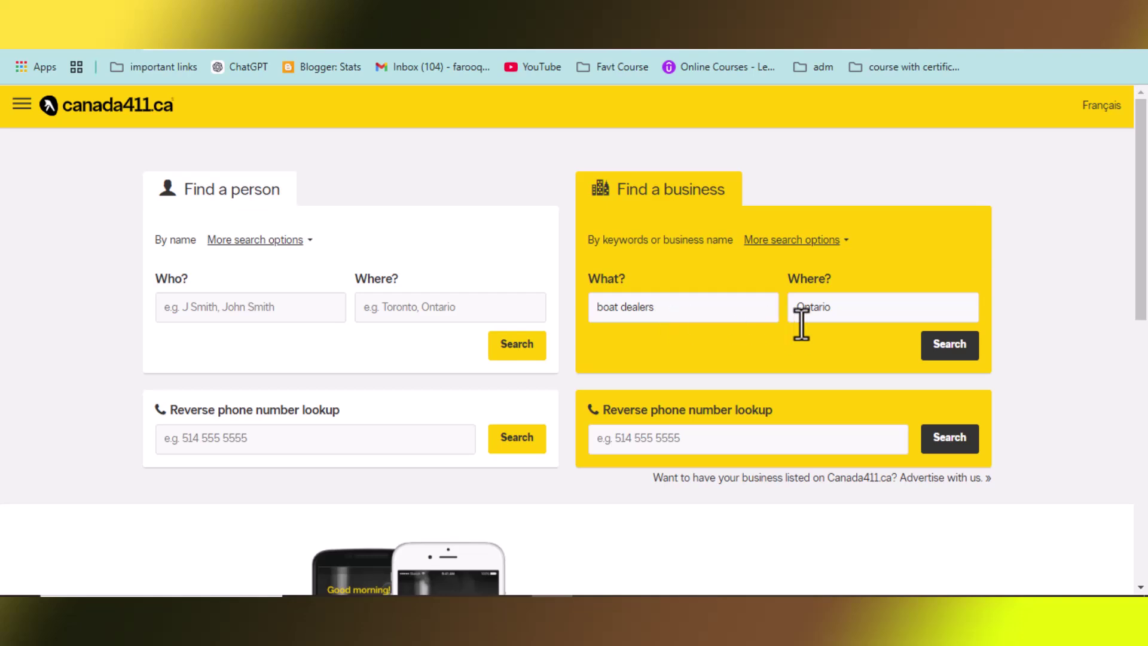
pyautogui.click(955, 350)
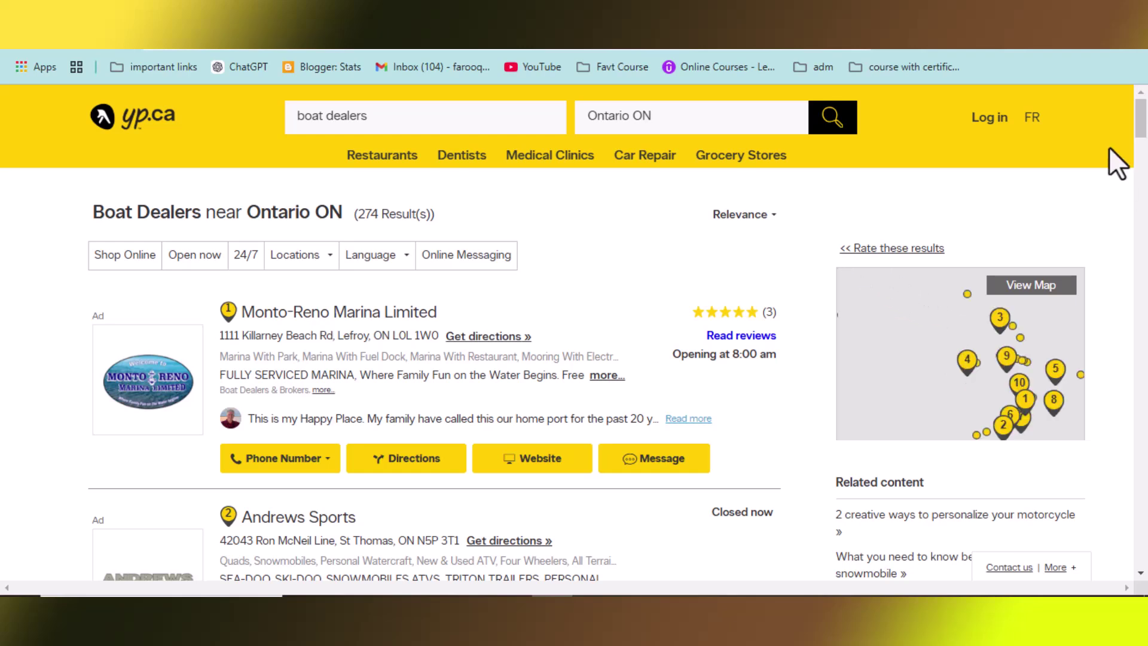
# - Look through the Ontario boat dealer results and open the Monto-Reno Marina Limited listing in a new tab
pyautogui.moveTo(1145, 136); pyautogui.dragTo(1145, 287)
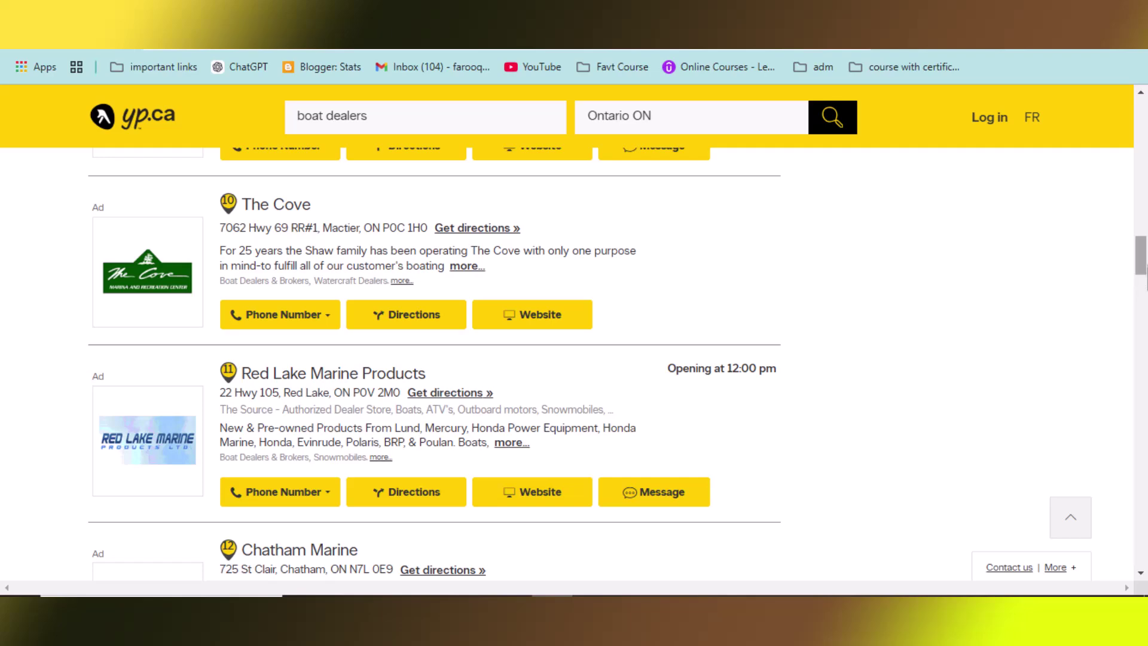
pyautogui.moveTo(1144, 264); pyautogui.dragTo(1143, 117)
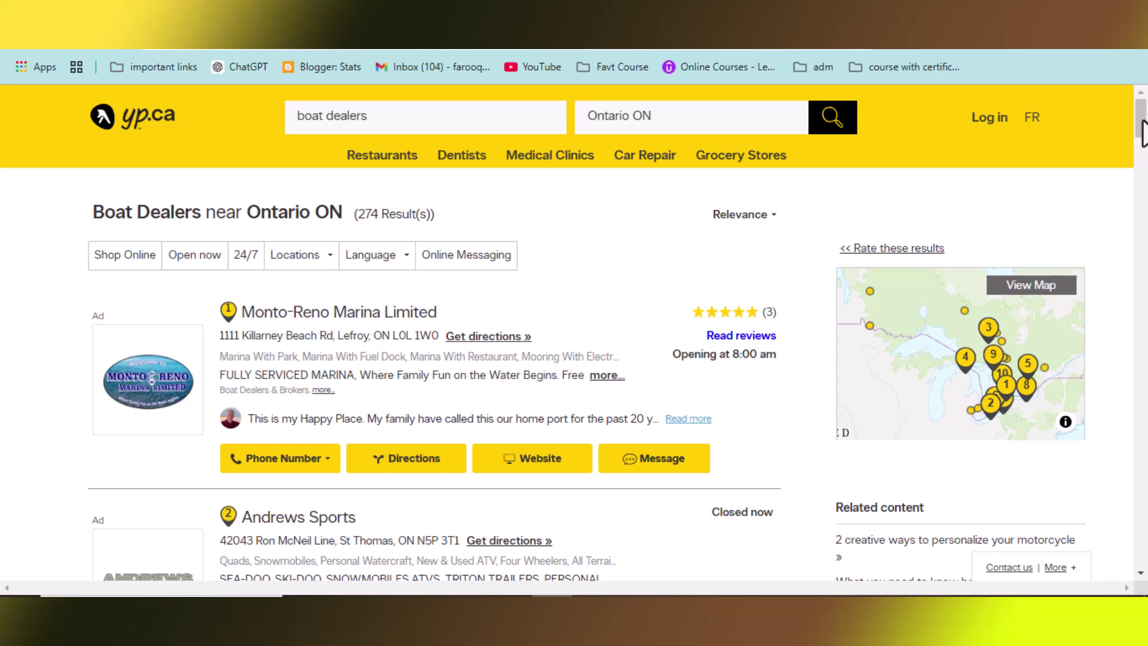
pyautogui.moveTo(1142, 127); pyautogui.dragTo(1143, 130)
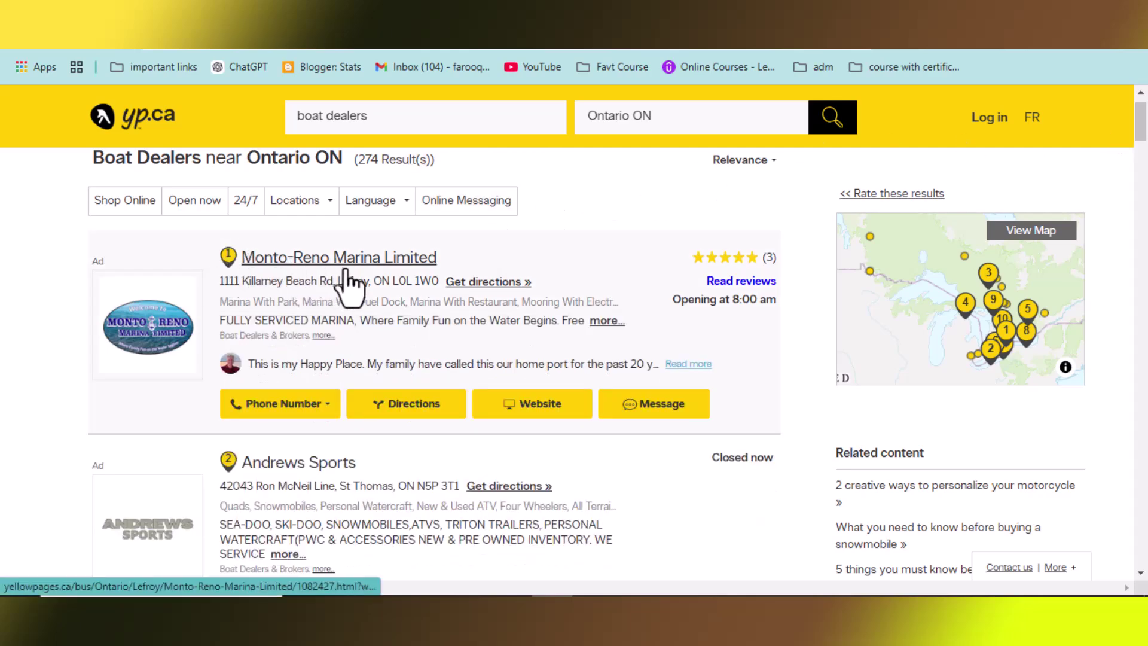
pyautogui.rightClick(371, 274)
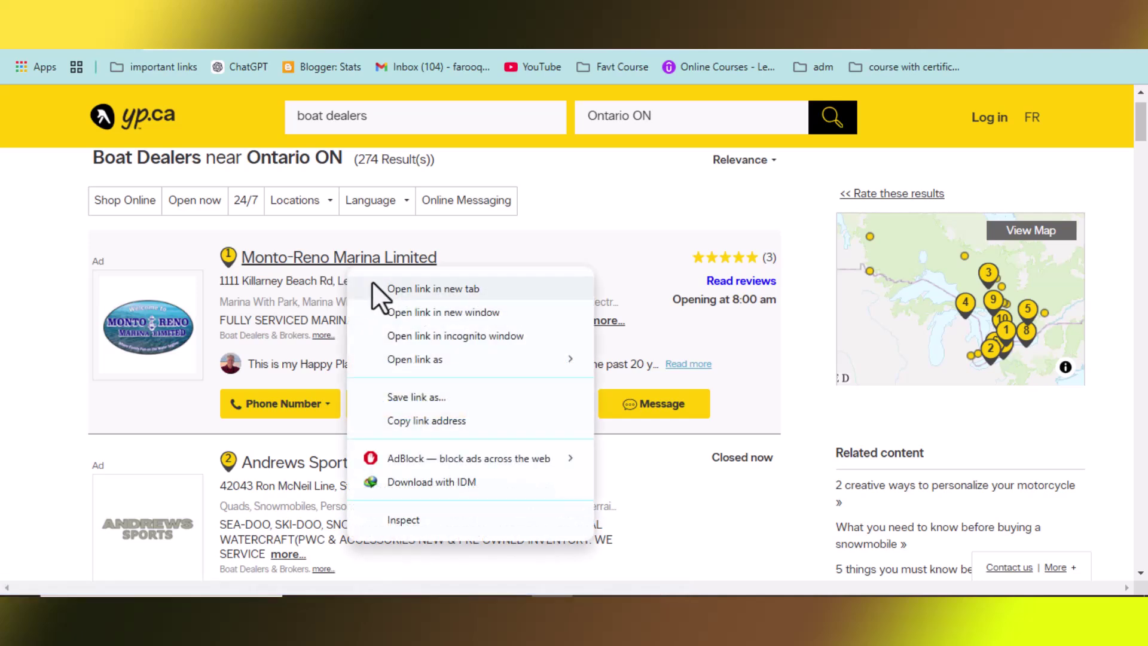
pyautogui.click(391, 288)
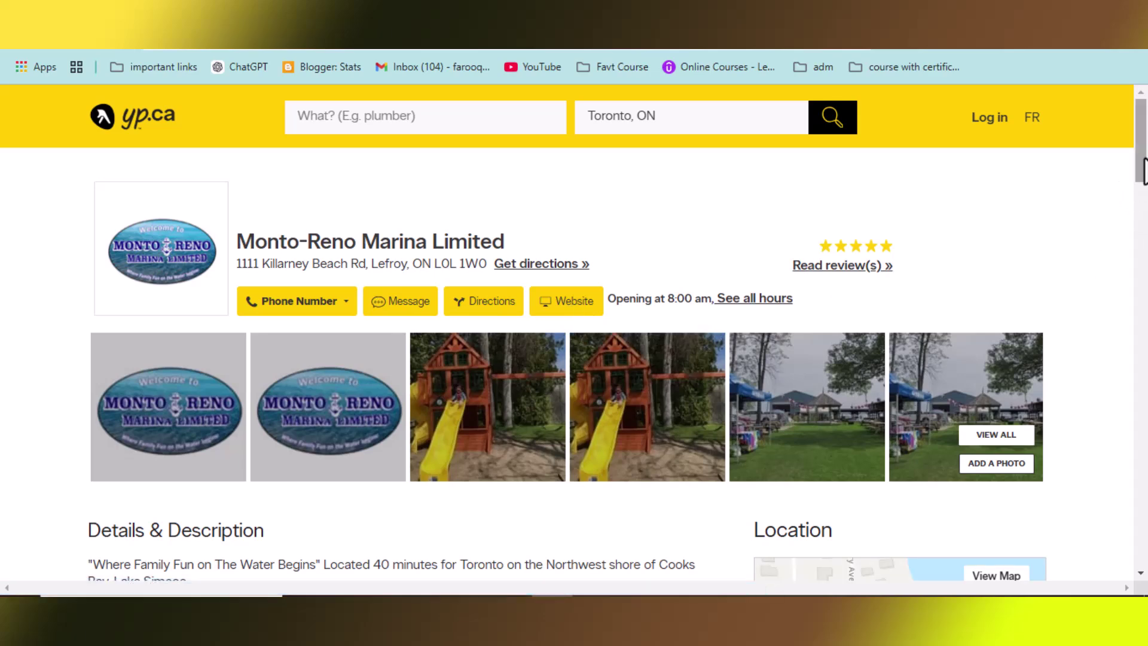
# - Copy the business name Monto-Reno Marina Limited from its listing into cell A2 of the Excel sheet, under Business Name
pyautogui.moveTo(1146, 157); pyautogui.dragTo(1145, 108)
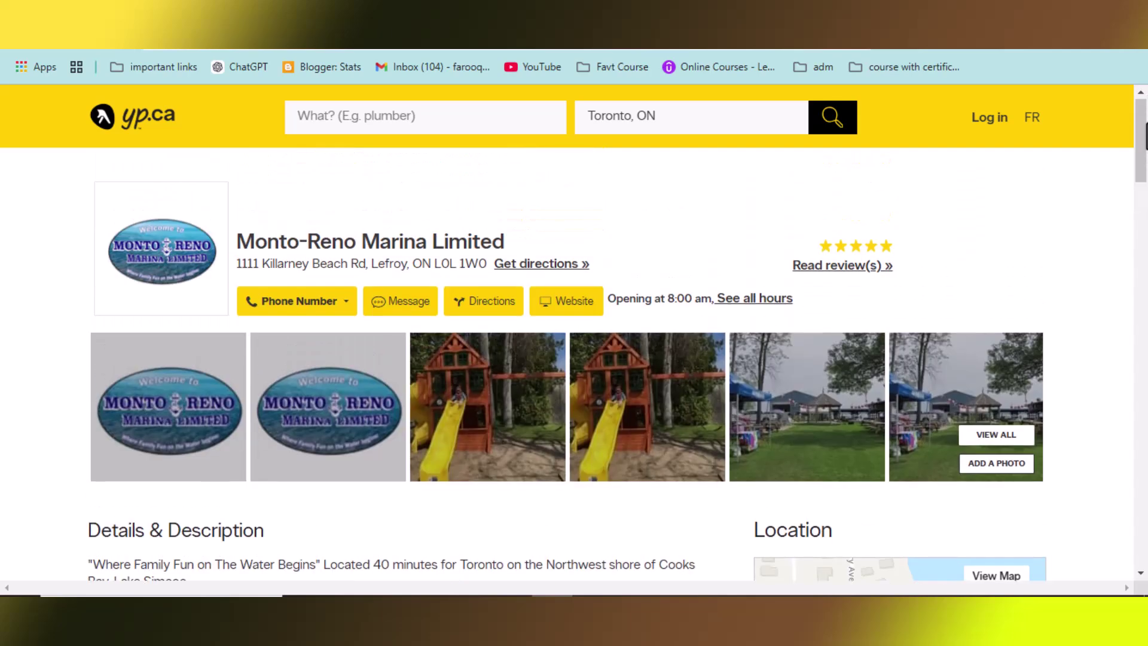
pyautogui.moveTo(238, 242); pyautogui.dragTo(479, 241)
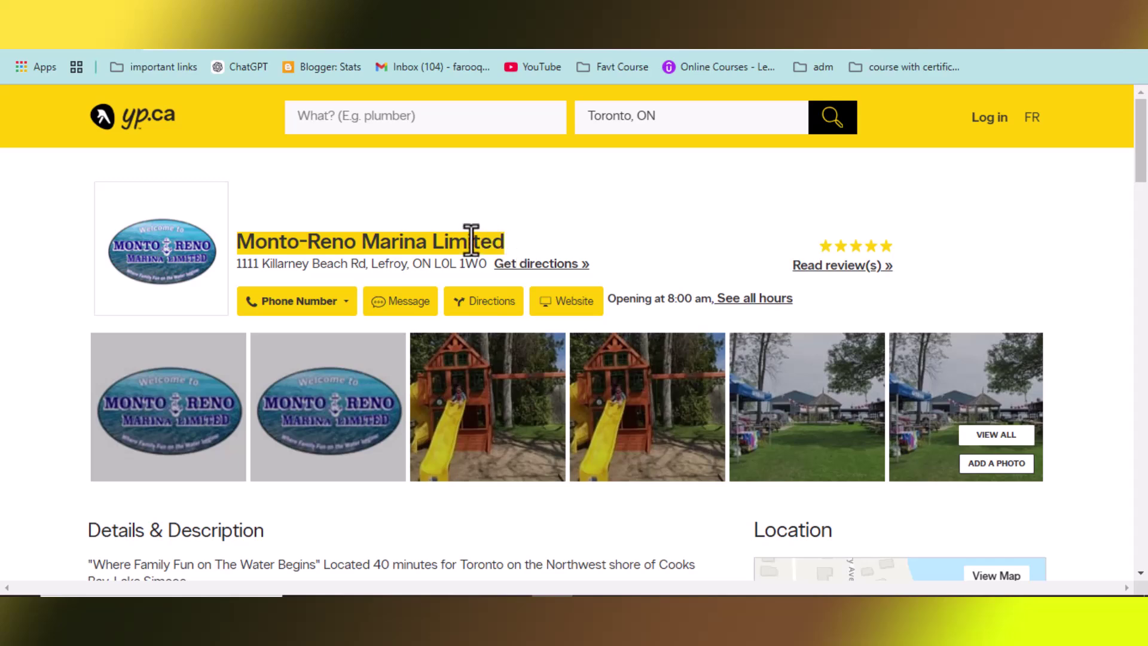
pyautogui.rightClick(471, 241)
pyautogui.click(527, 259)
pyautogui.click(718, 595)
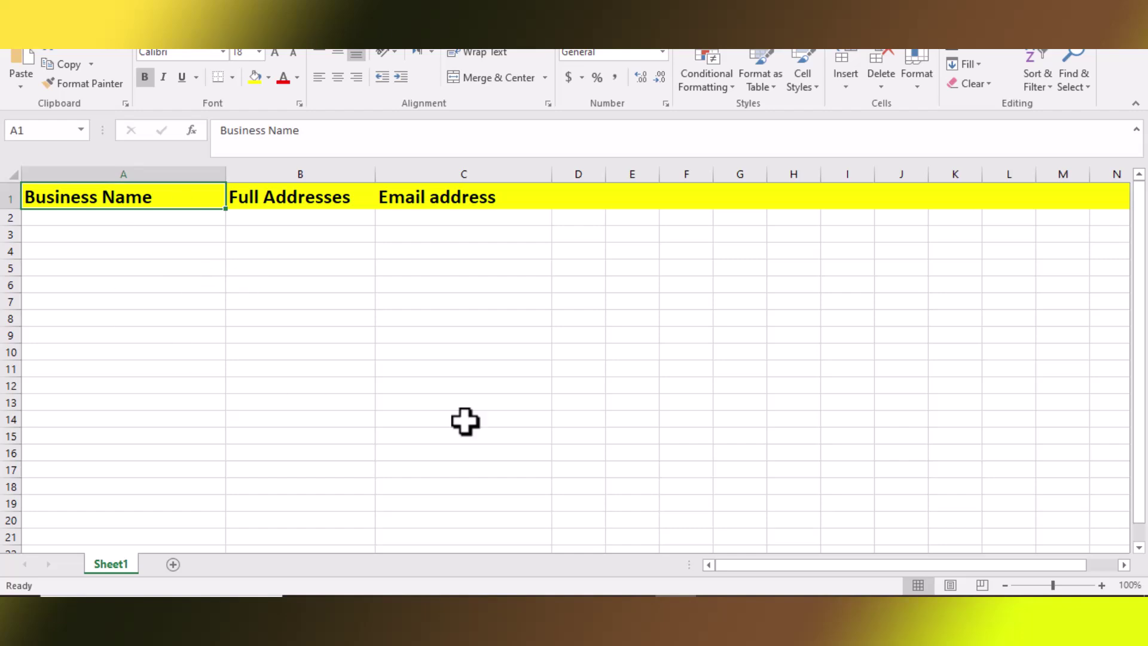
pyautogui.doubleClick(59, 219)
pyautogui.rightClick(59, 219)
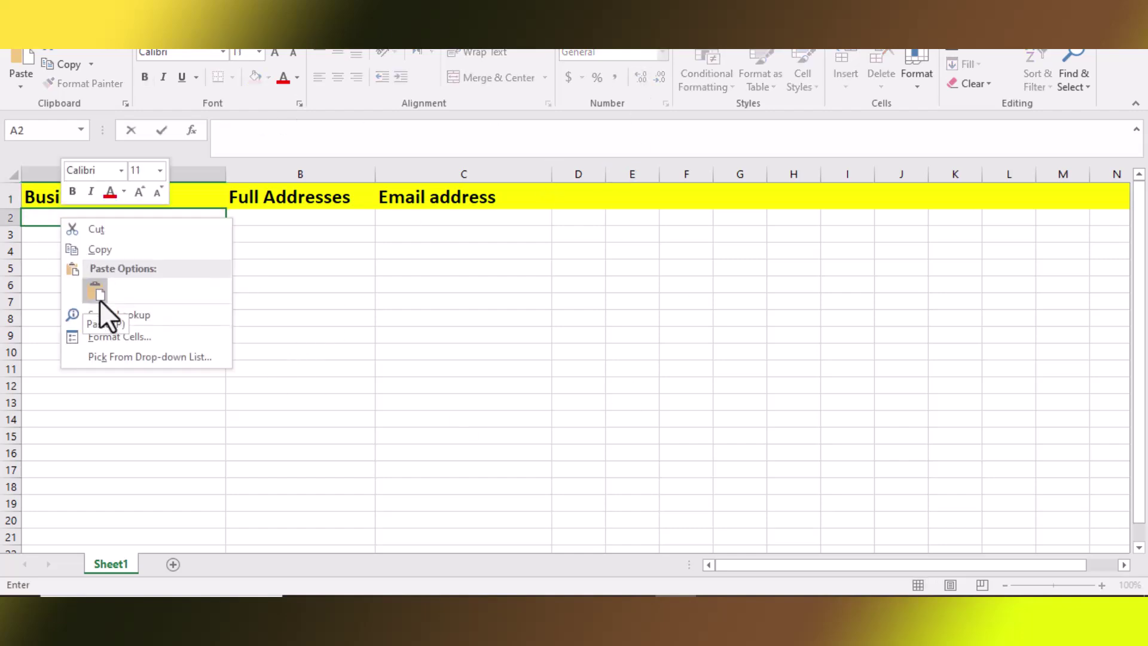
pyautogui.click(94, 291)
pyautogui.click(113, 321)
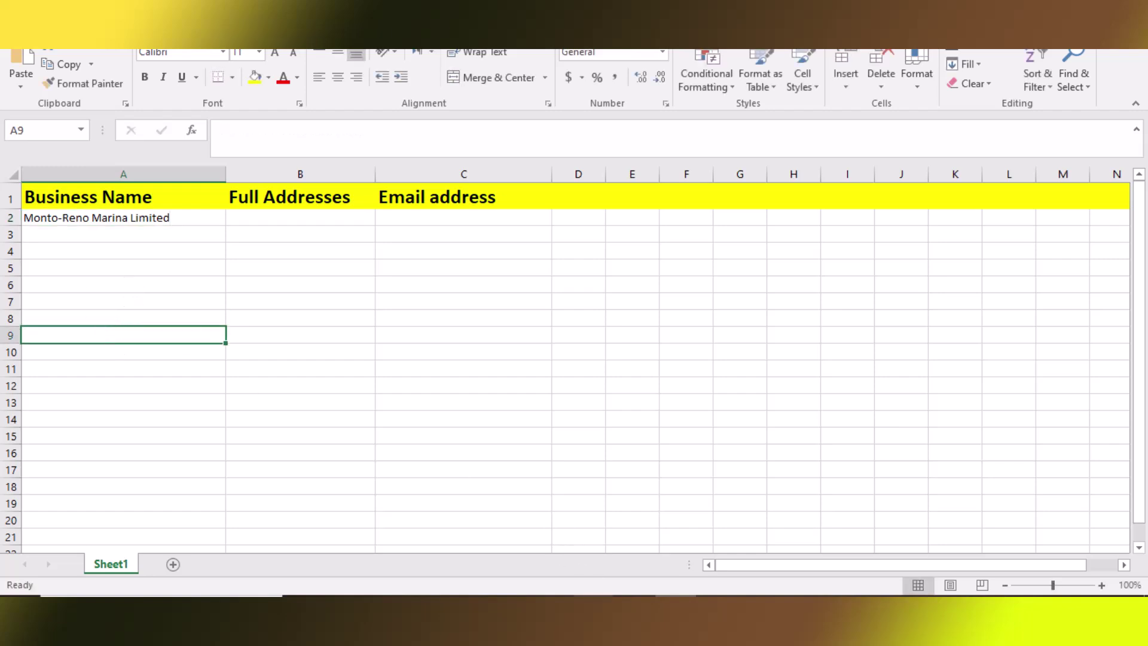
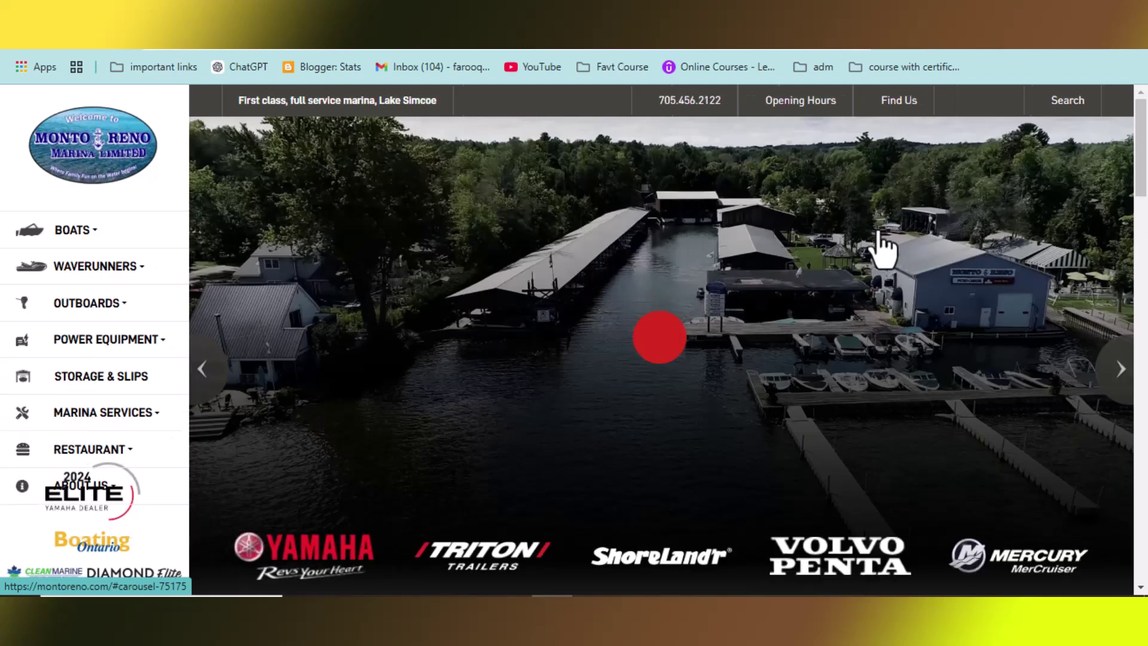
# - Search the Monto-Reno Marina website's homepage and Contact Us page for an email address
pyautogui.scroll(-13, 660, 337)
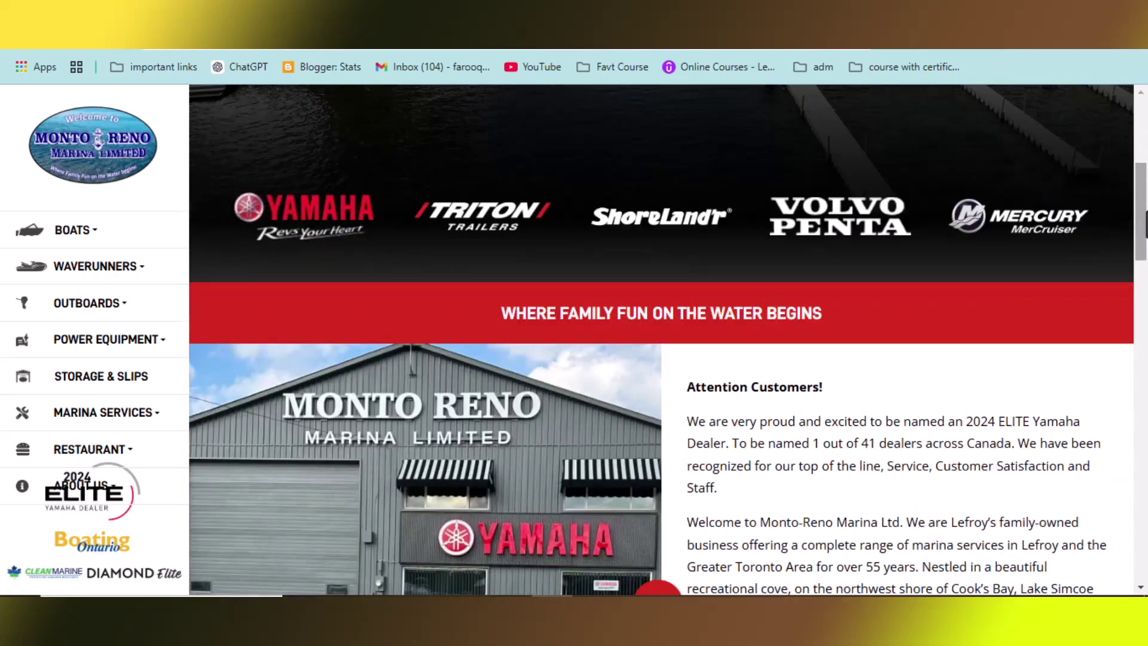
pyautogui.scroll(-11, 658, 209)
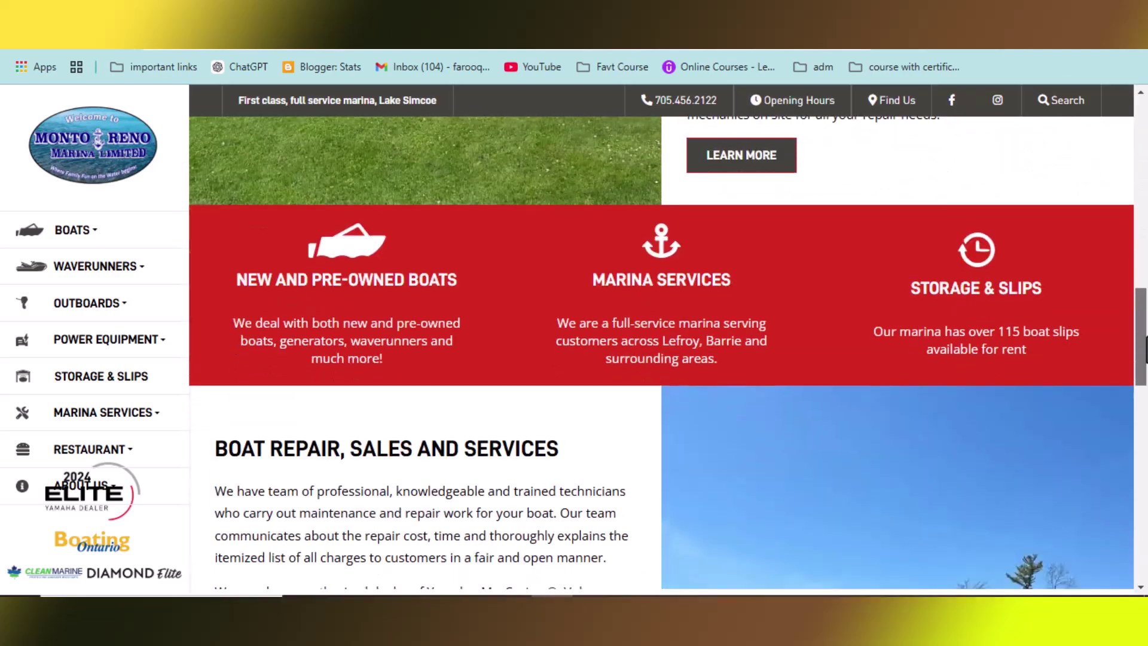
pyautogui.scroll(-10, 1122, 501)
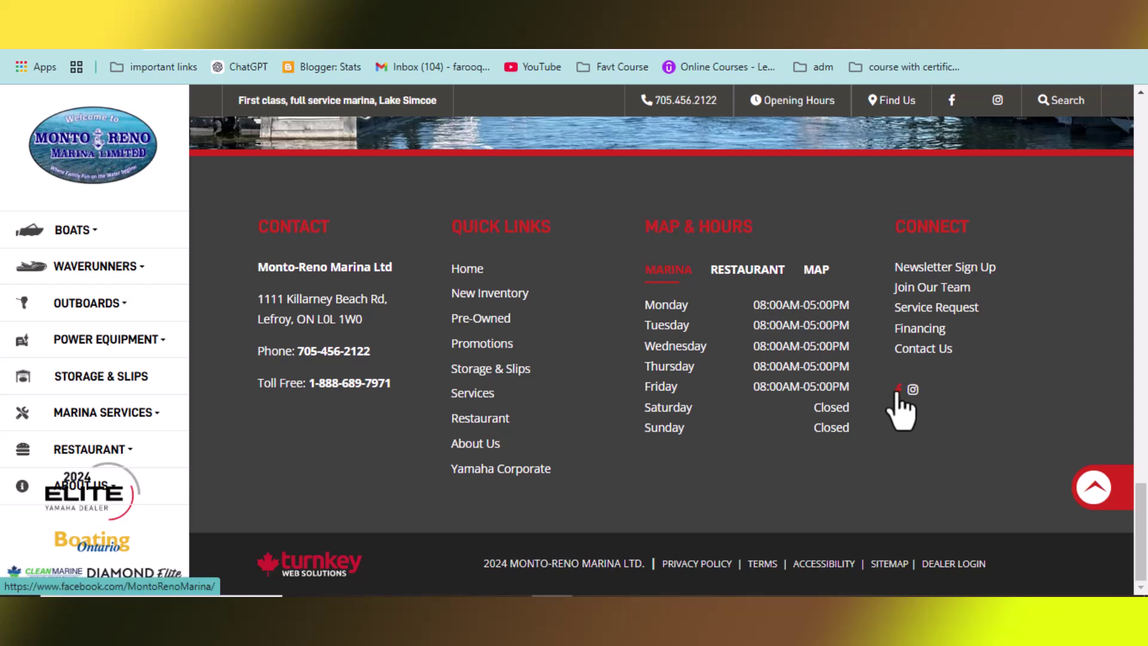
pyautogui.rightClick(925, 354)
pyautogui.click(750, 94)
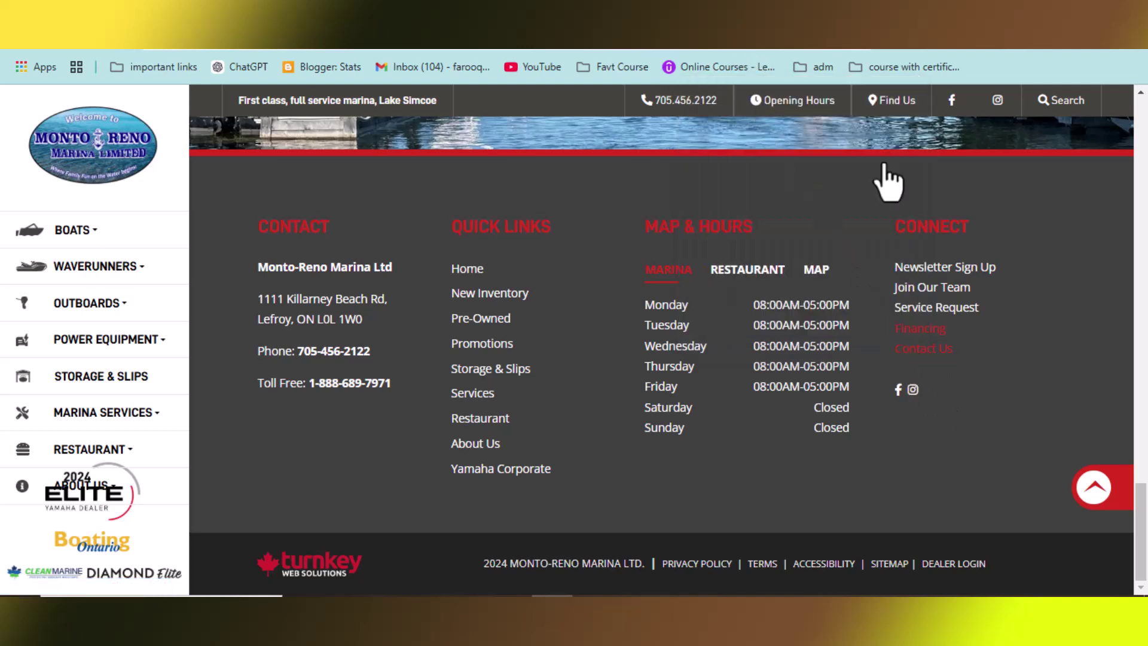
pyautogui.hotkey('ctrl', 'Tab')
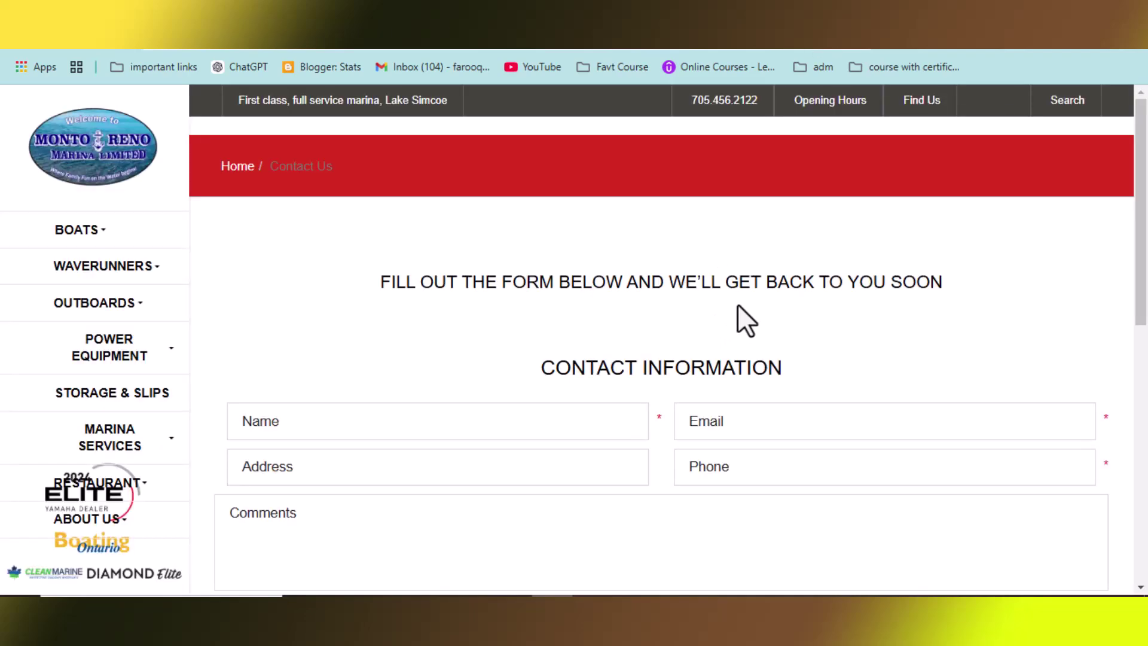
pyautogui.scroll(-10, 1073, 234)
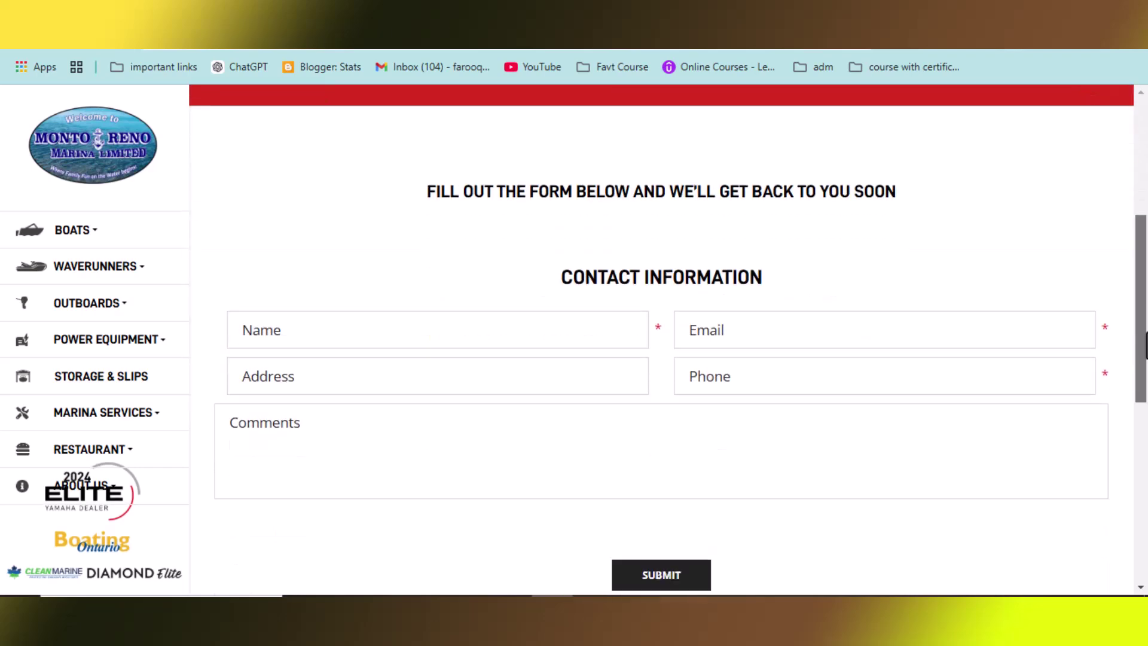
pyautogui.scroll(-2, 959, 186)
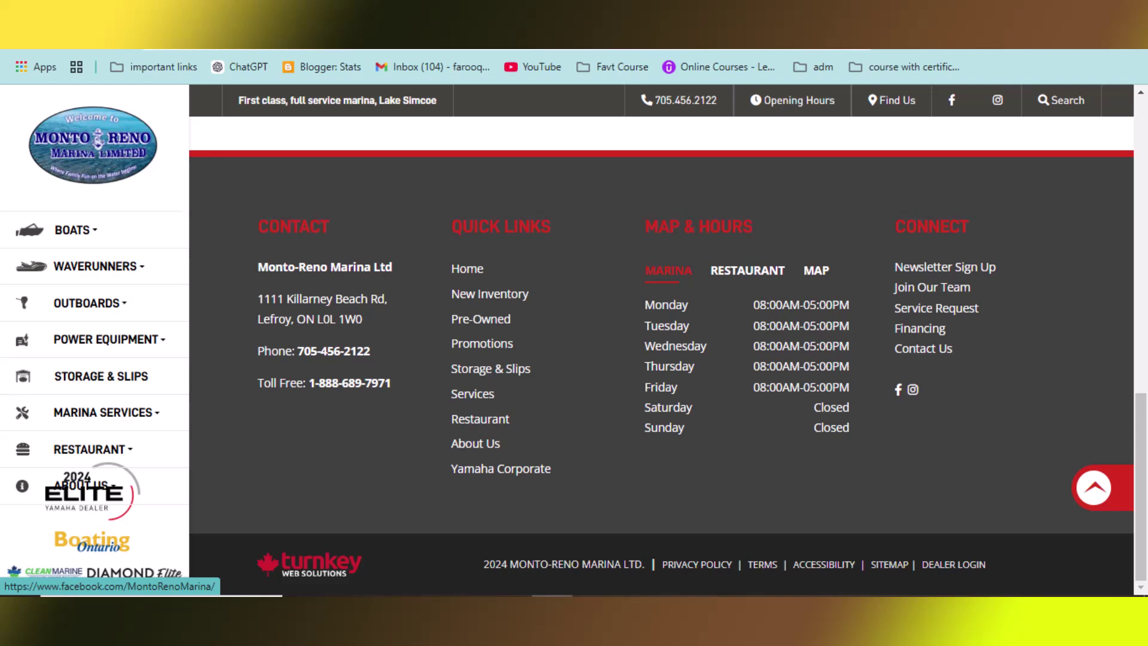
# - Open the marina's Facebook page from the website footer in a new tab and locate the email address in its Intro section
pyautogui.rightClick(896, 393)
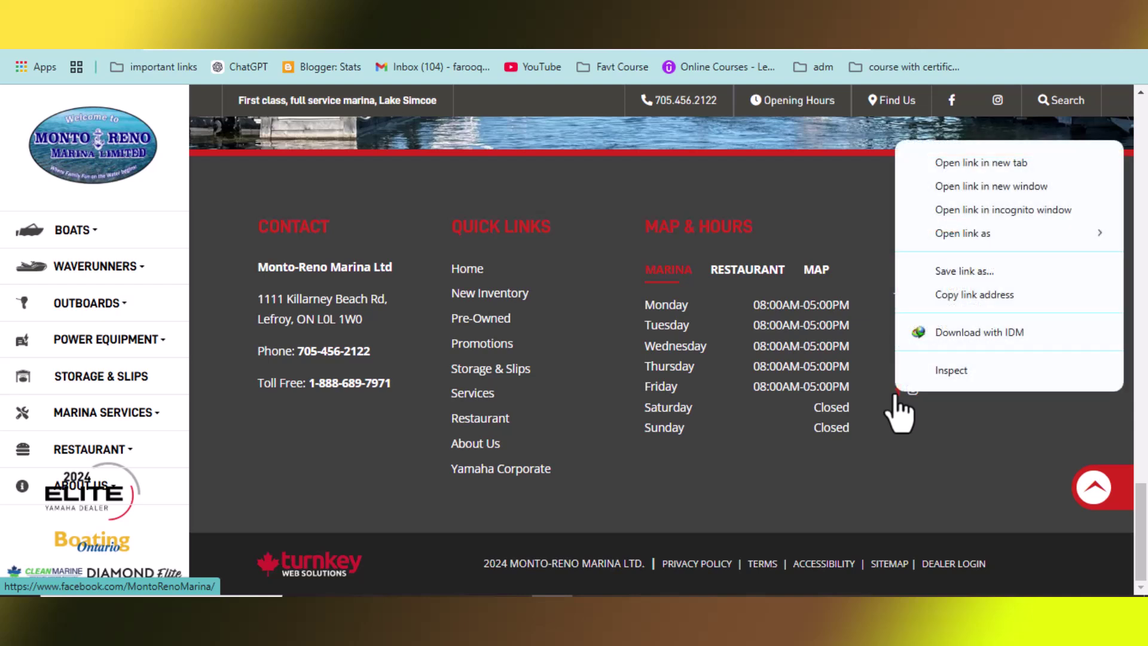
pyautogui.click(953, 167)
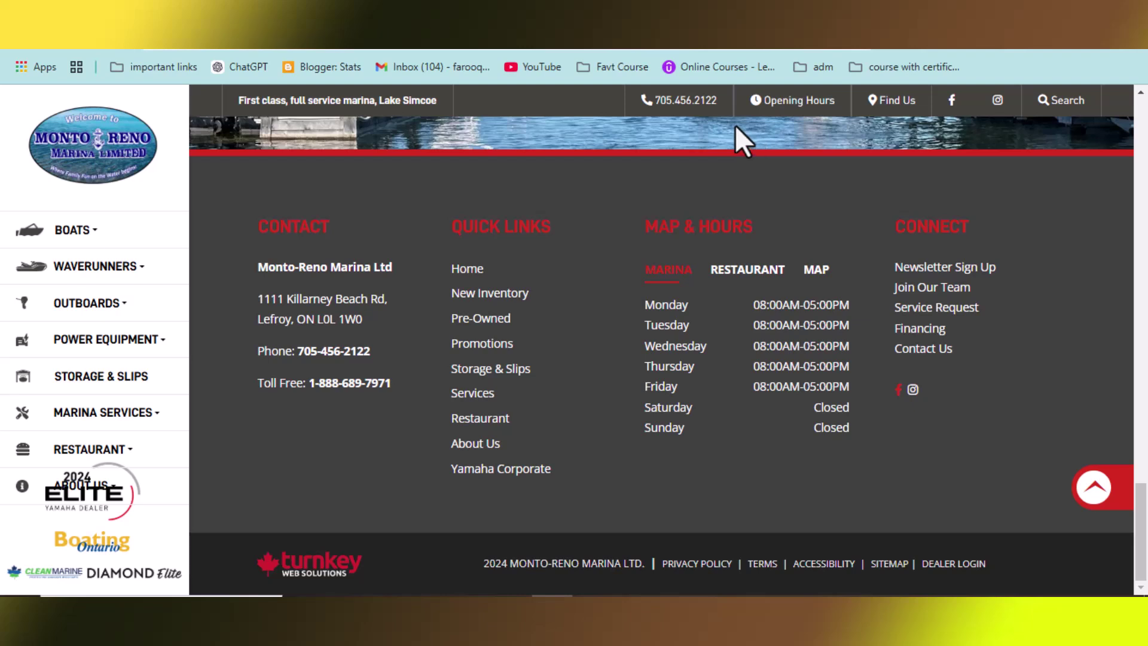
pyautogui.click(898, 389)
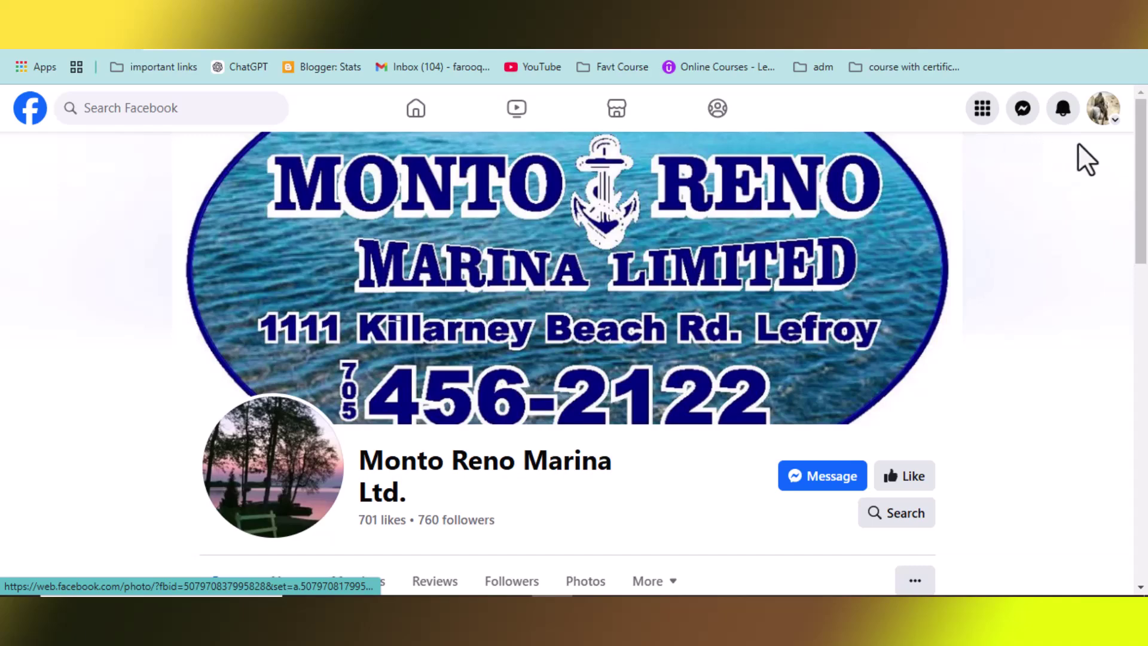
pyautogui.scroll(-2, 1143, 188)
pyautogui.moveTo(1143, 188); pyautogui.dragTo(1144, 249)
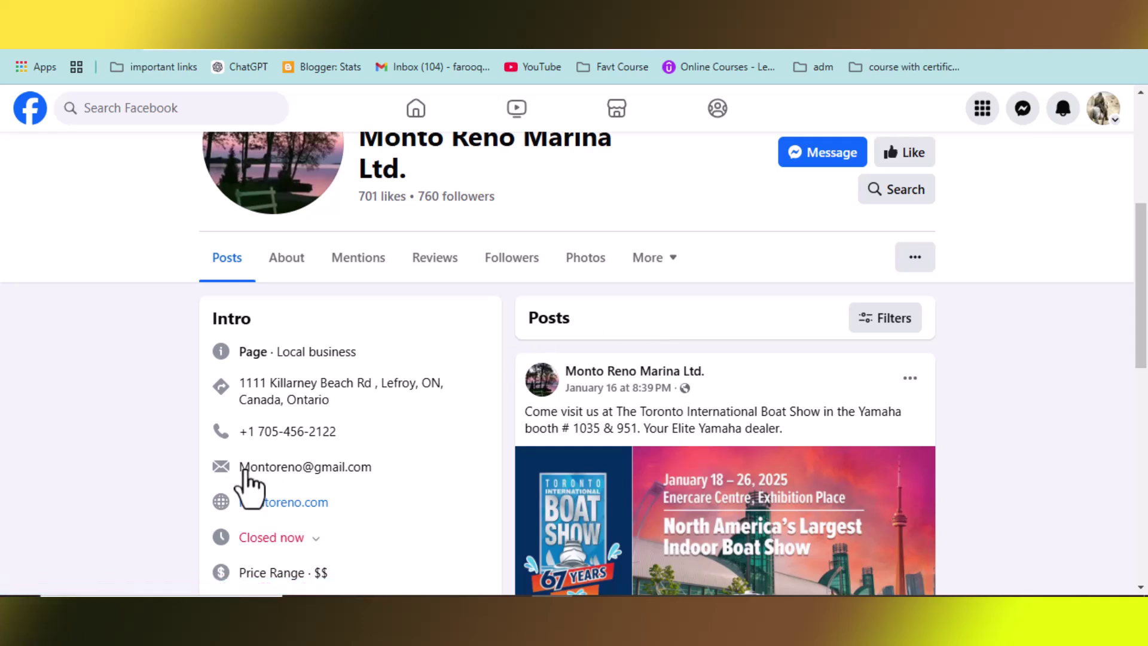
pyautogui.scroll(1, 237, 478)
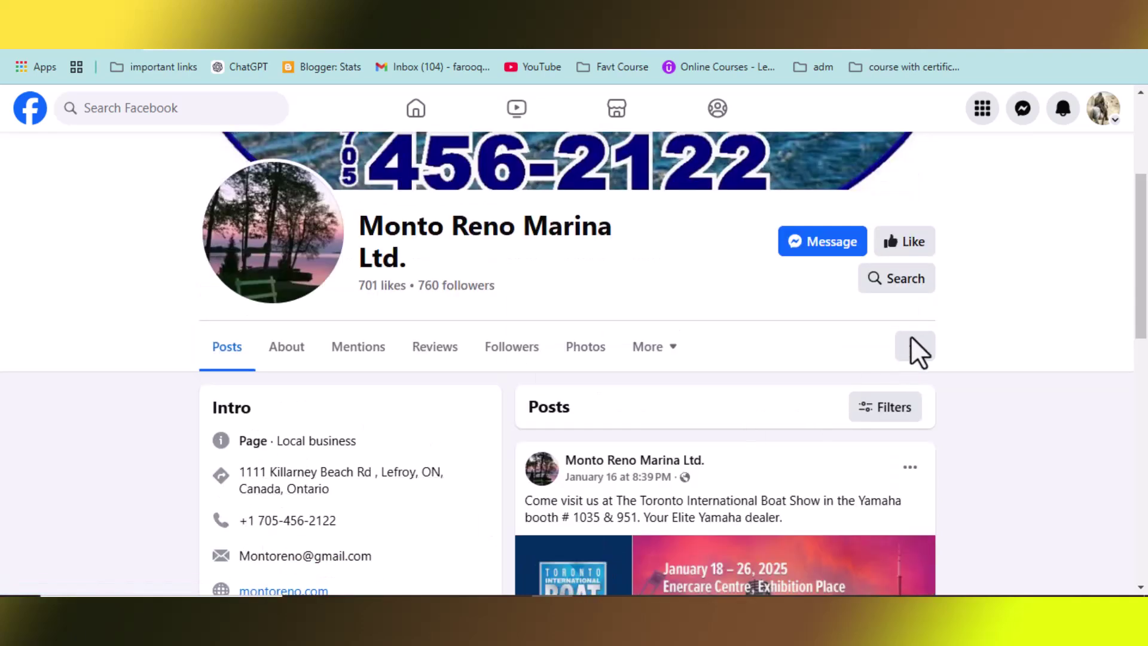
pyautogui.scroll(-3, 1141, 275)
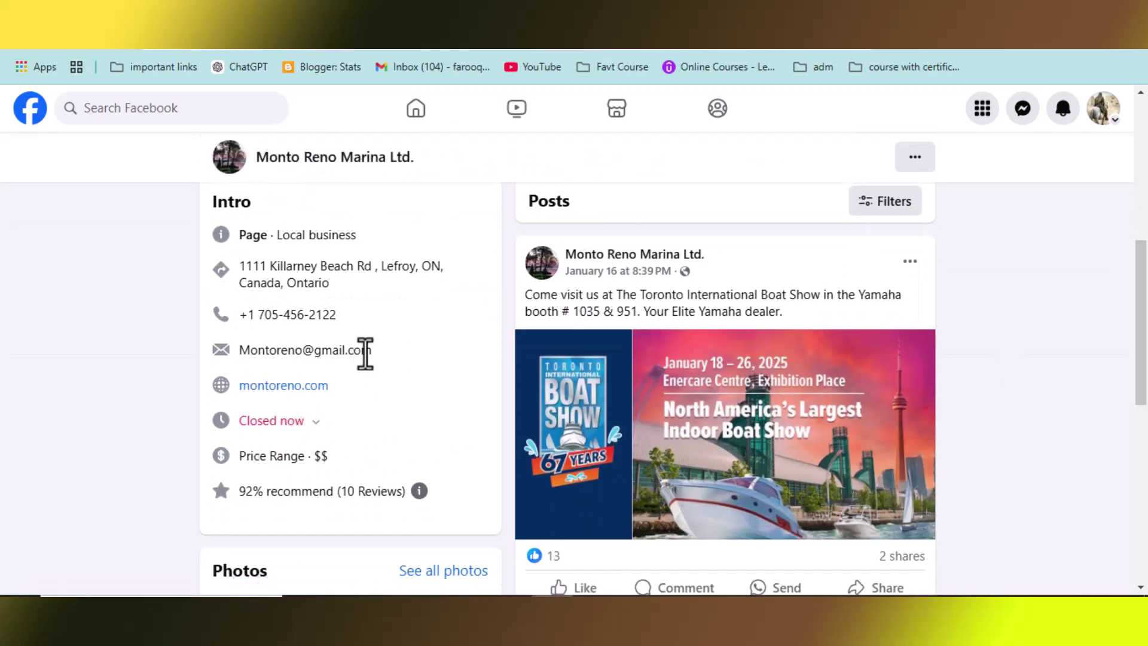
# - Copy the marina's email address from its Facebook Intro into cell C2 of the Excel sheet, under Email address
pyautogui.moveTo(367, 356); pyautogui.dragTo(239, 351)
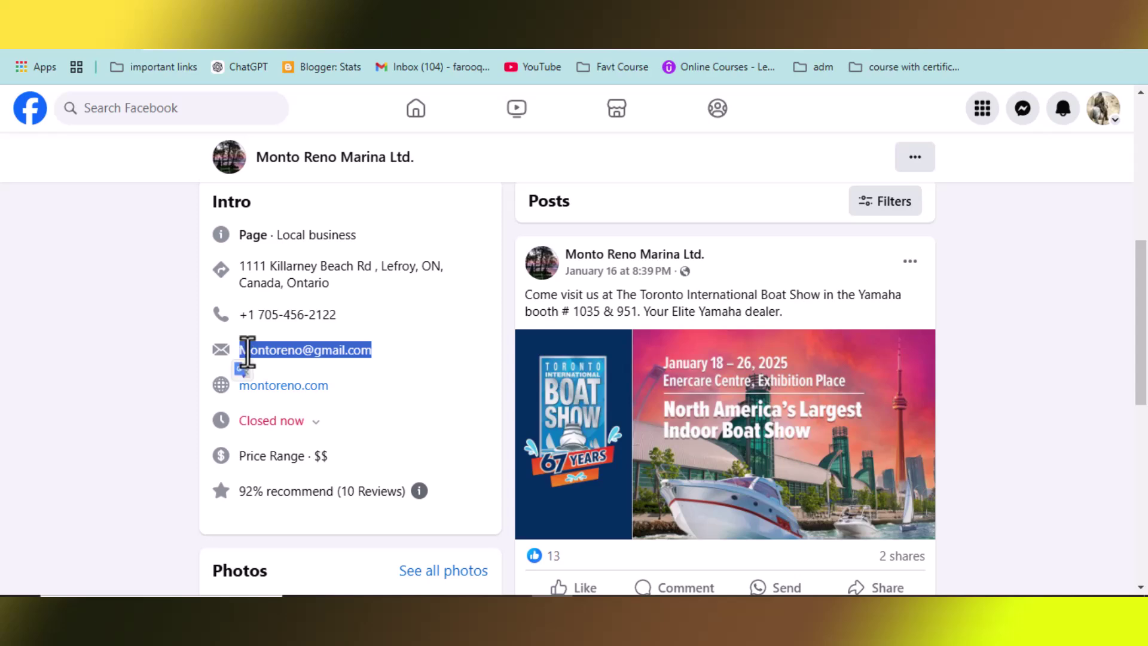
pyautogui.rightClick(248, 354)
pyautogui.click(299, 89)
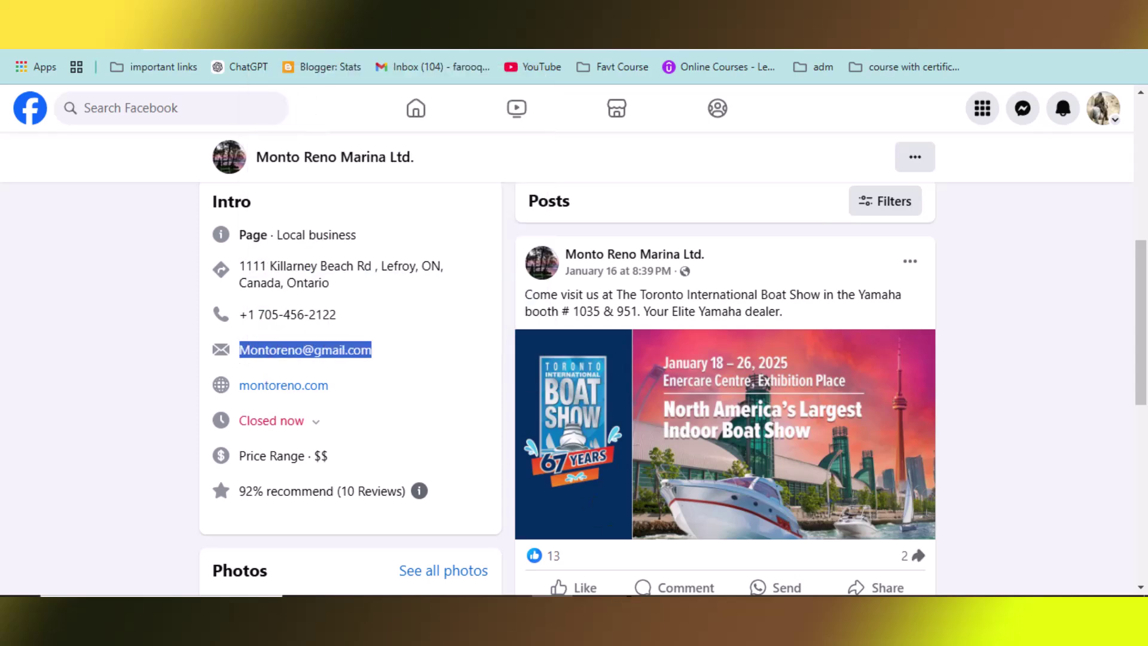
pyautogui.hotkey('alt', 'Tab')
pyautogui.doubleClick(500, 217)
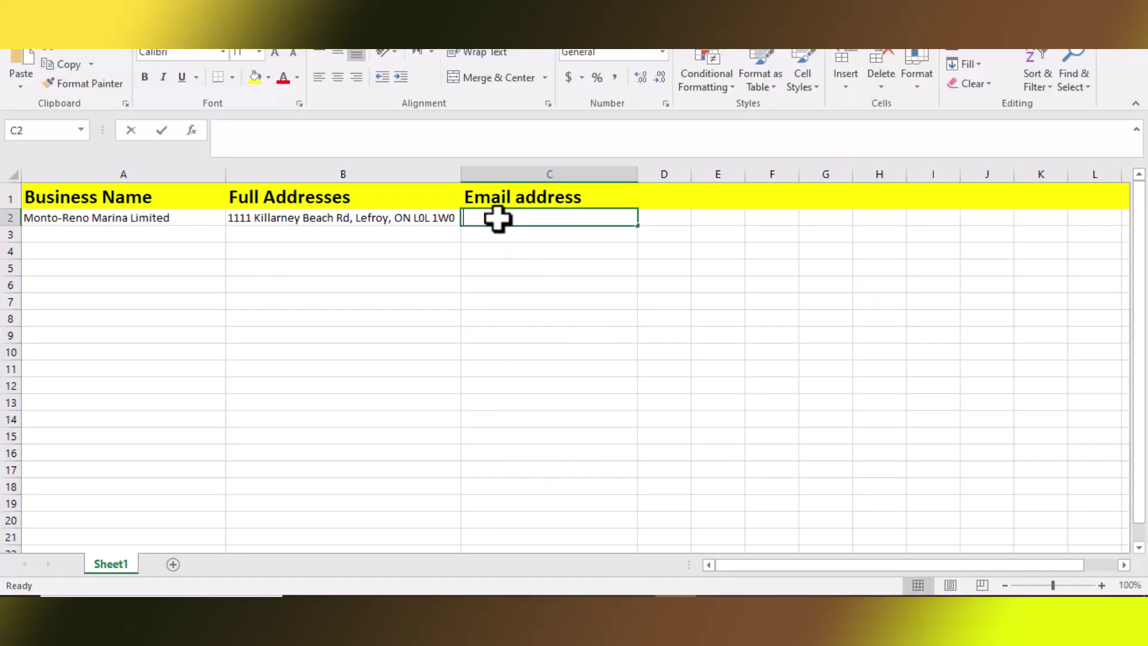
pyautogui.rightClick(497, 219)
pyautogui.click(532, 286)
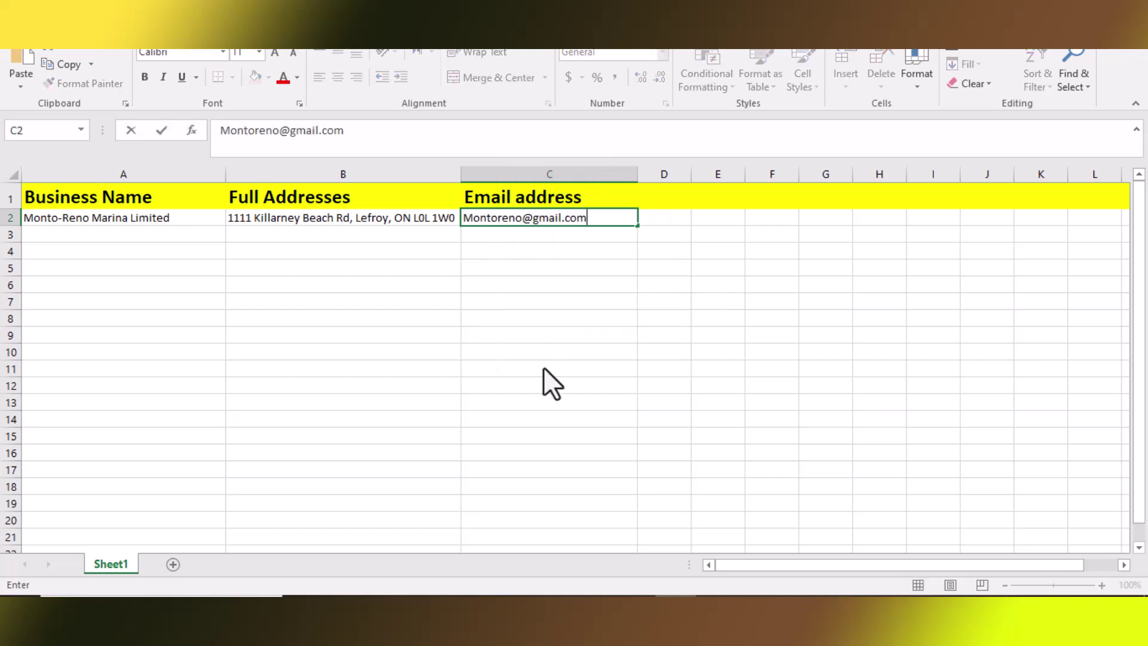
pyautogui.click(546, 369)
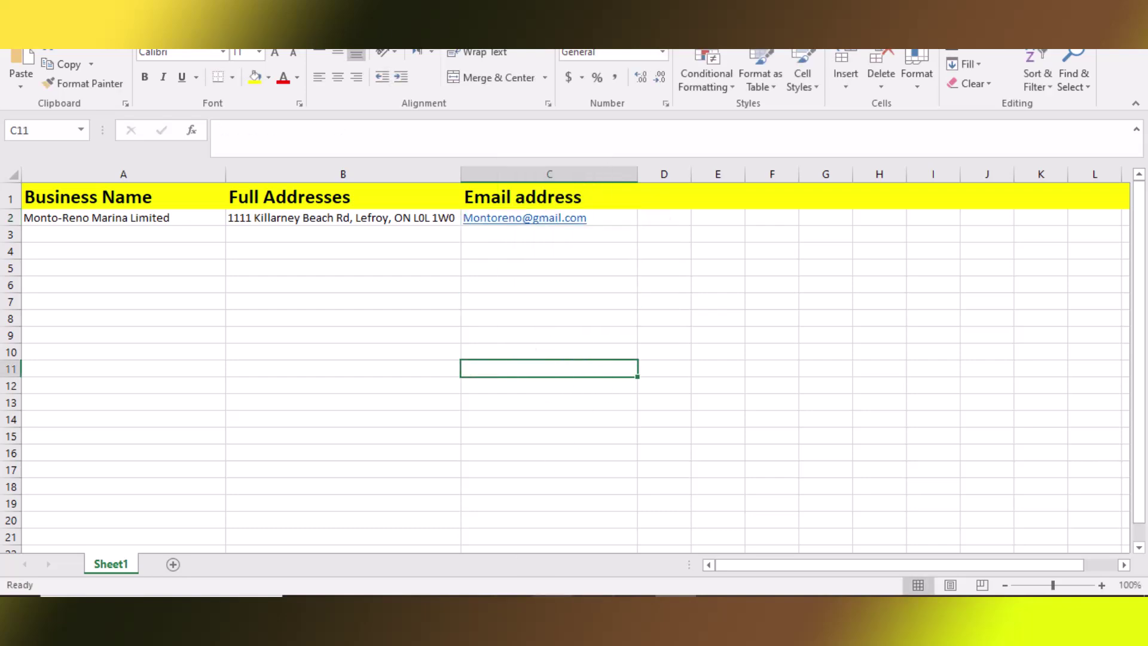
# - Return to the Ontario boat dealer results in the browser, open the Andrews Sports listing in a new tab and look through it
pyautogui.hotkey('alt', 'Tab')
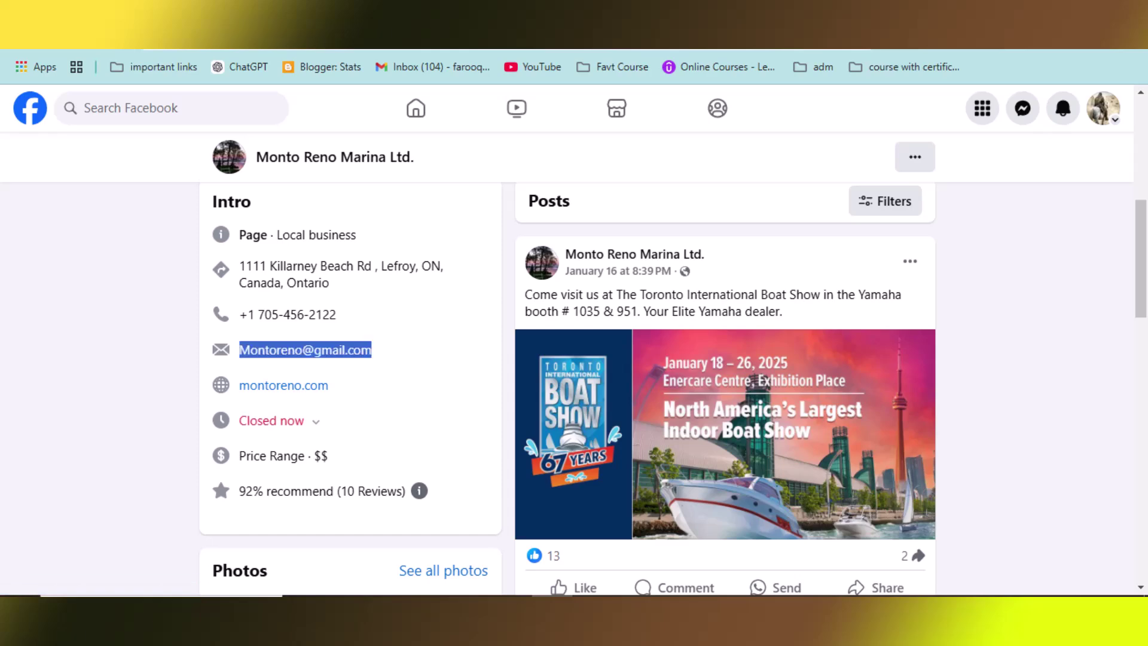
pyautogui.hotkey('ctrl', 'Tab')
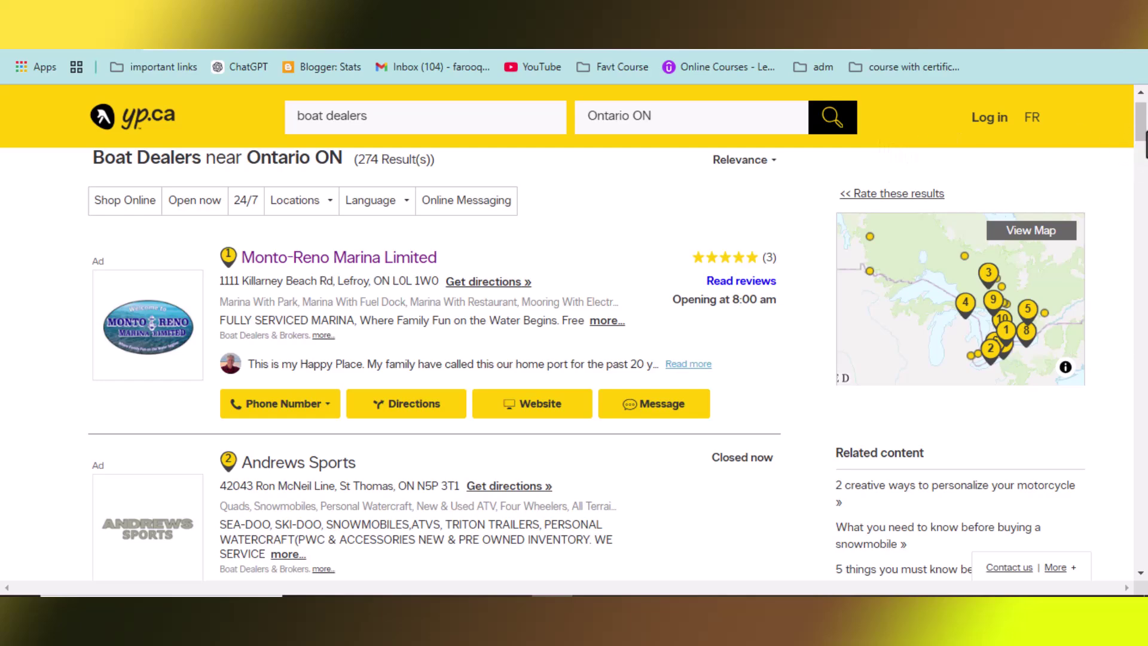
pyautogui.scroll(-3, 1139, 150)
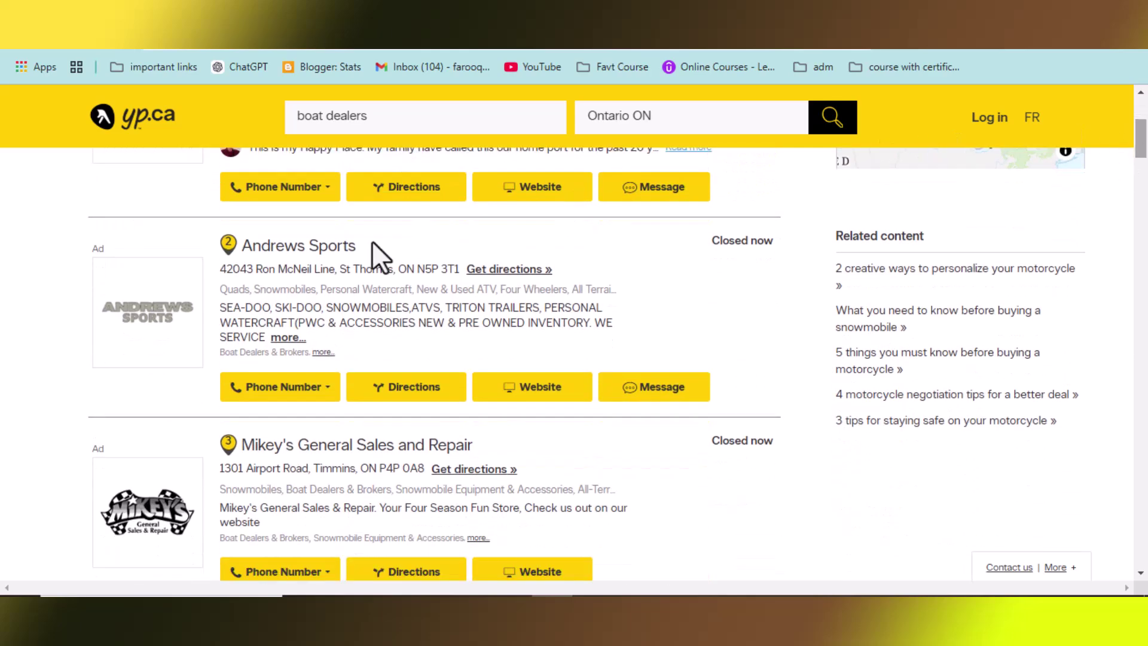
pyautogui.rightClick(272, 253)
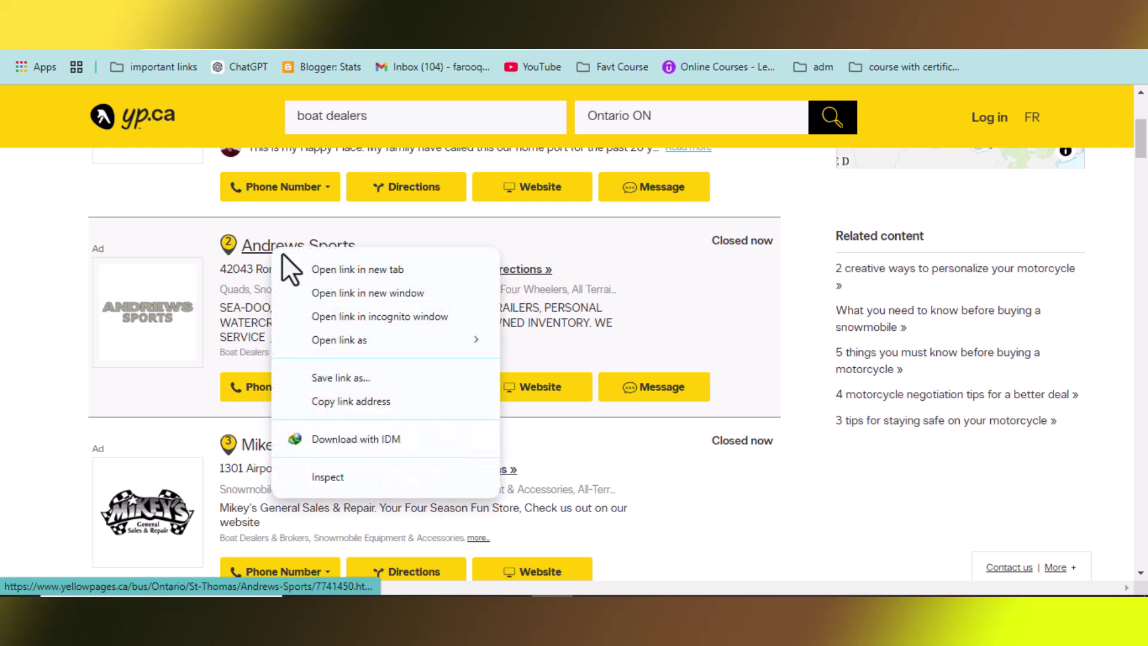
pyautogui.click(306, 267)
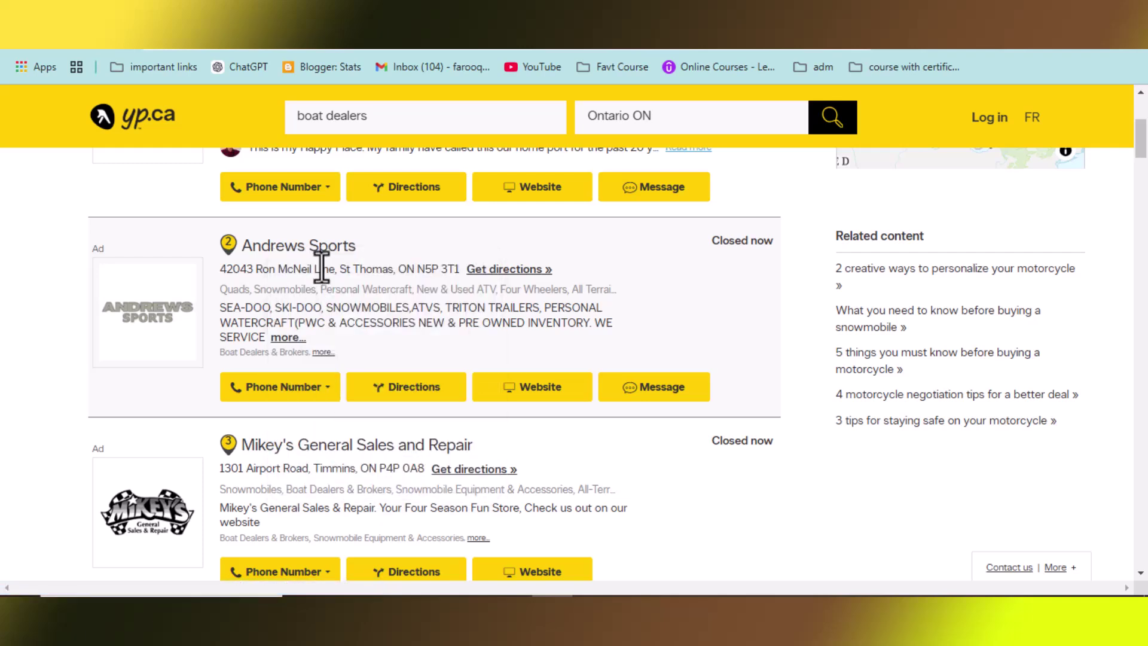
pyautogui.click(299, 245)
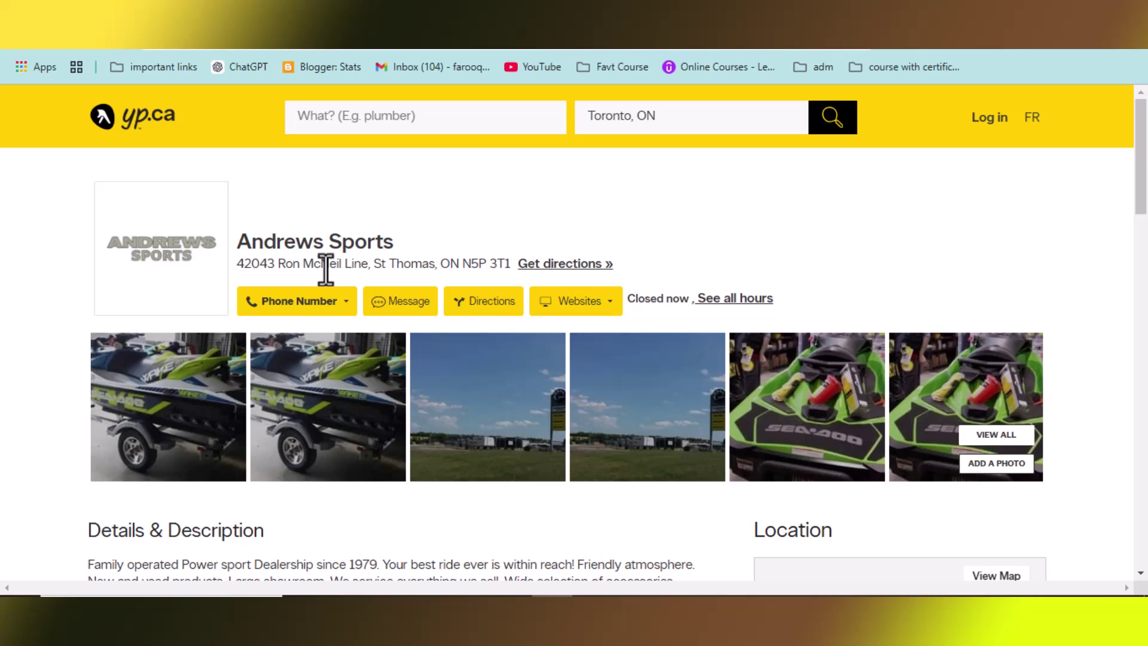
pyautogui.scroll(-5, 1145, 251)
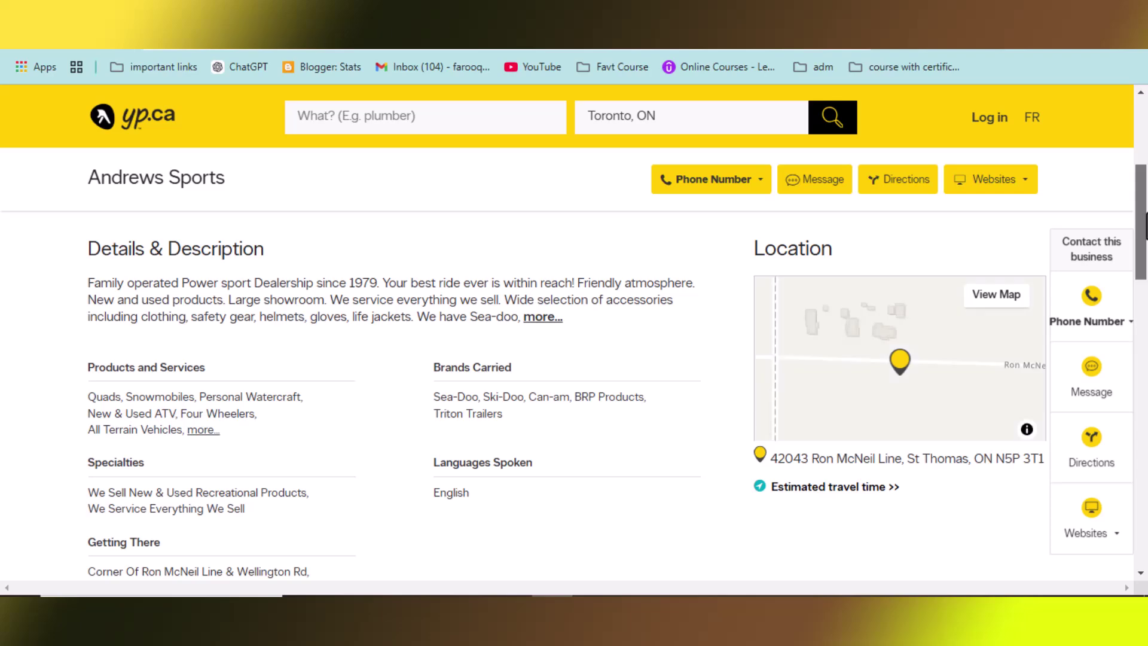
pyautogui.moveTo(1146, 226); pyautogui.dragTo(1144, 129)
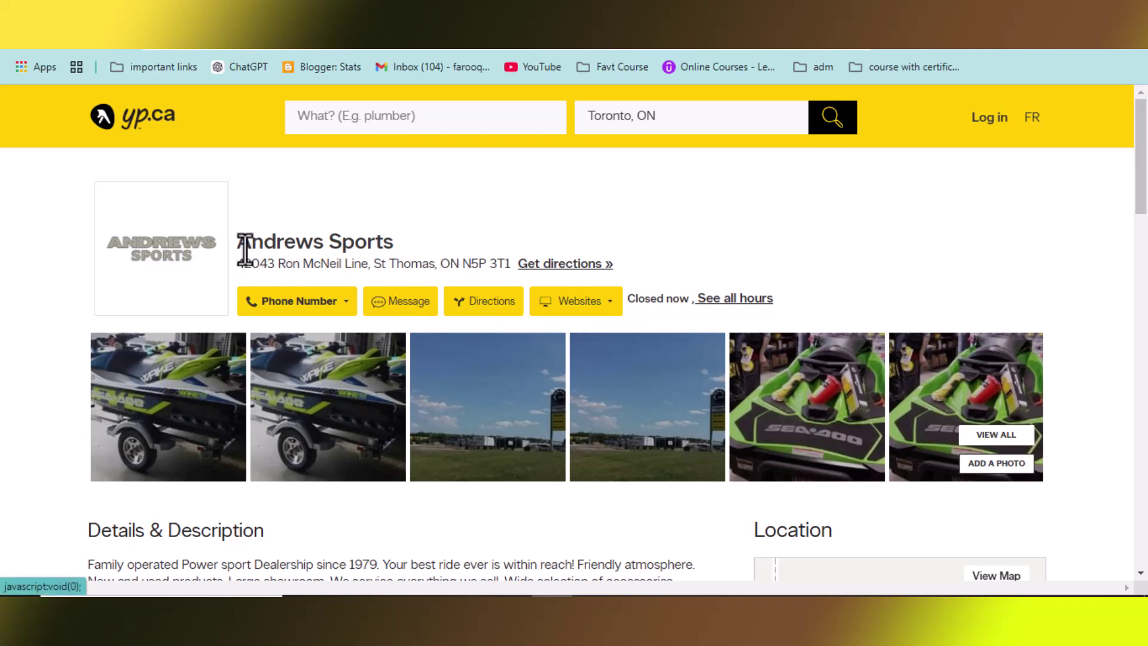
# - Copy the business name Andrews Sports from its listing into cell A3 of the Excel sheet, under Business Name
pyautogui.moveTo(238, 243); pyautogui.dragTo(419, 242)
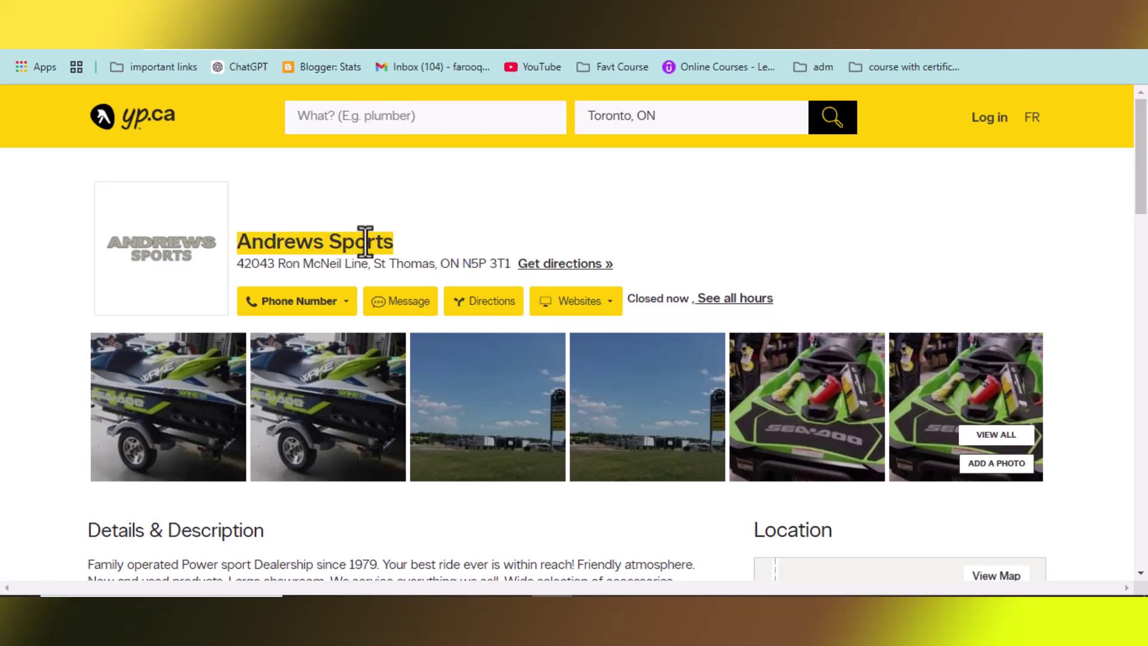
pyautogui.rightClick(366, 242)
pyautogui.click(417, 259)
pyautogui.hotkey('alt', 'Tab')
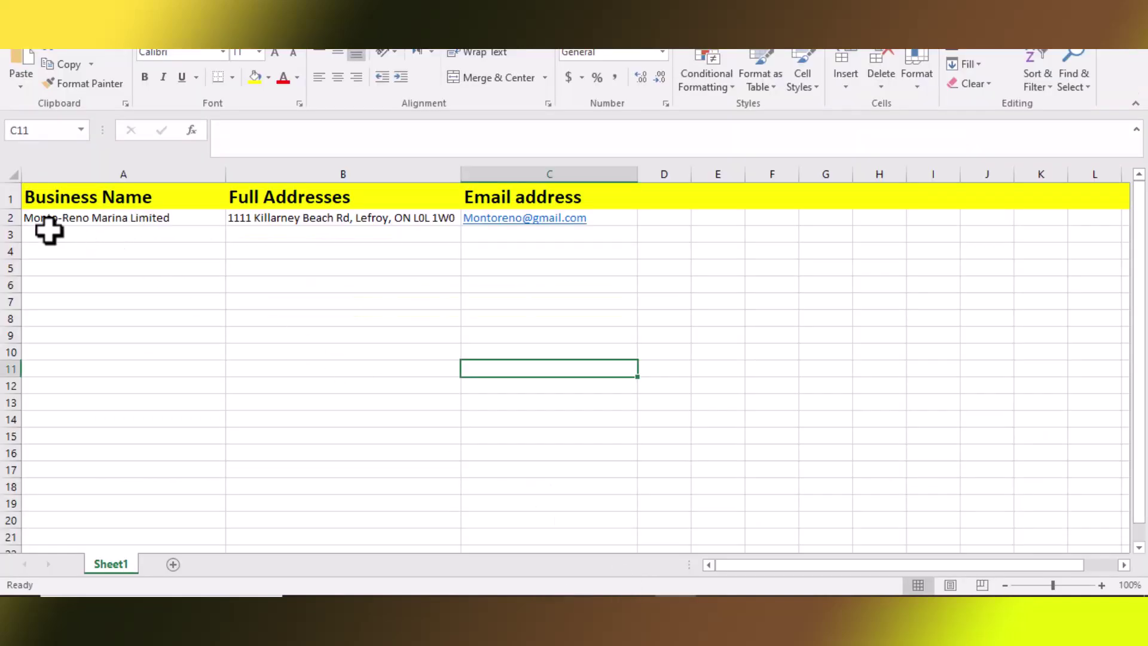
pyautogui.doubleClick(48, 233)
pyautogui.rightClick(49, 231)
pyautogui.click(50, 299)
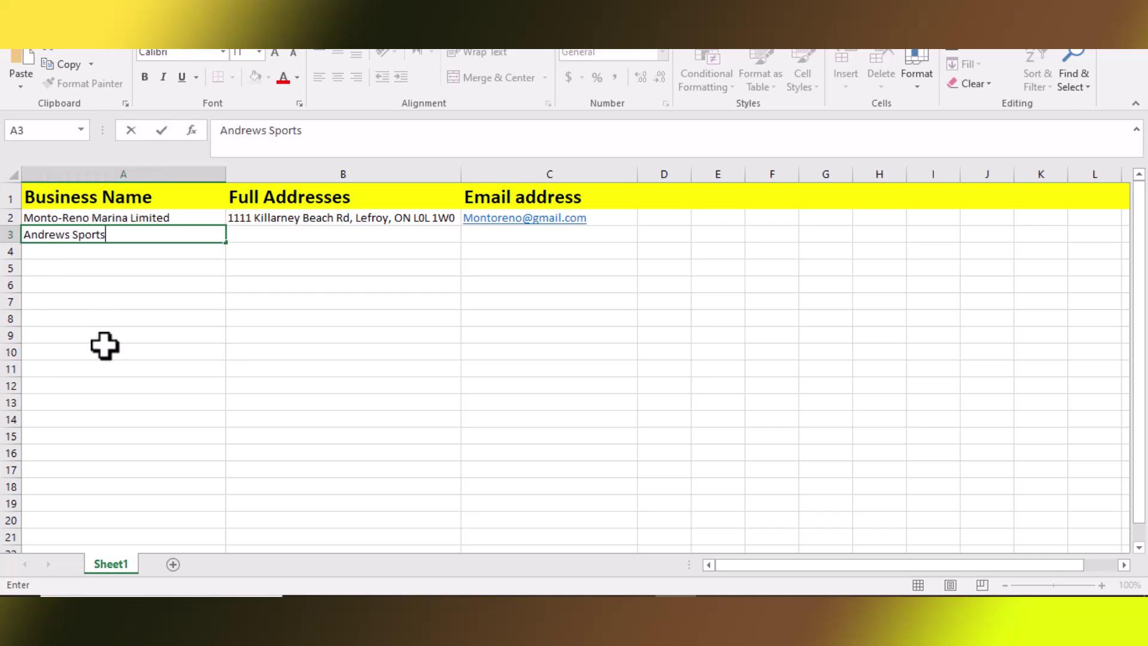
pyautogui.click(163, 402)
# - Copy the full address of Andrews Sports from its browser listing into cell B3 of the Excel sheet, under Full Addresses
pyautogui.hotkey('alt', 'Tab')
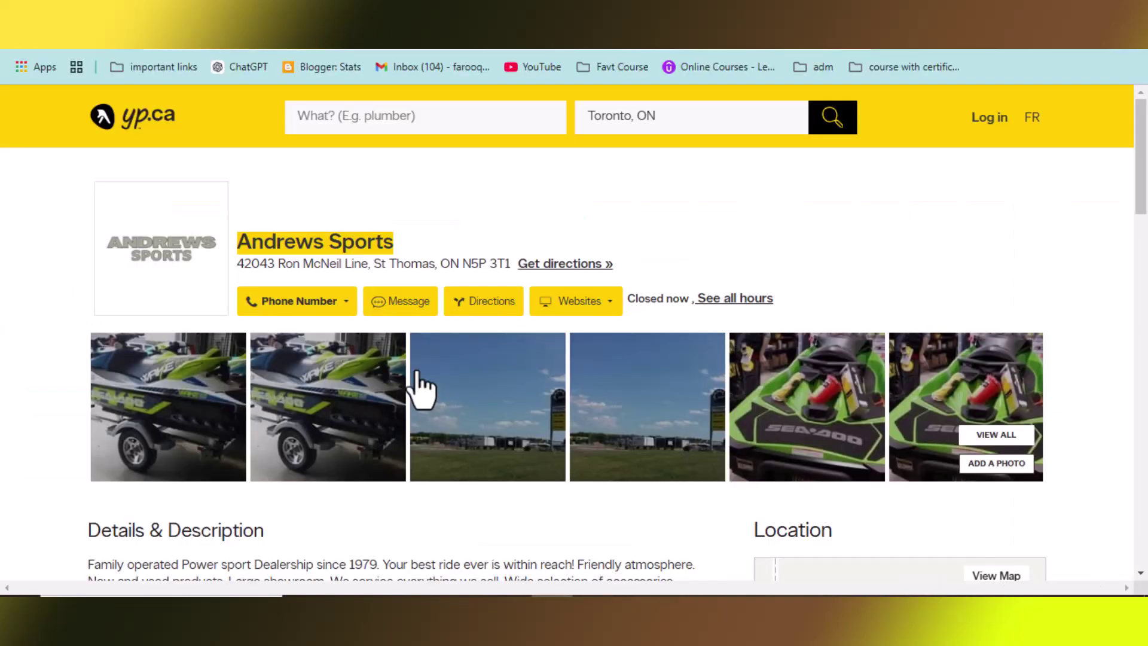
pyautogui.moveTo(237, 264); pyautogui.dragTo(509, 264)
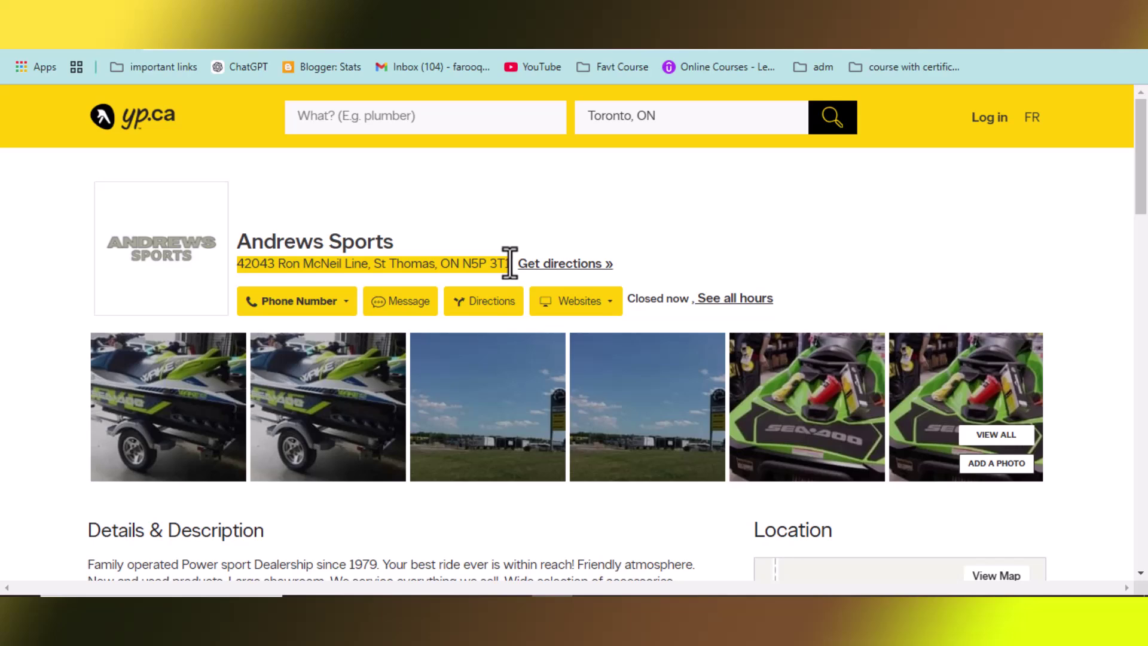
pyautogui.rightClick(537, 282)
pyautogui.click(553, 289)
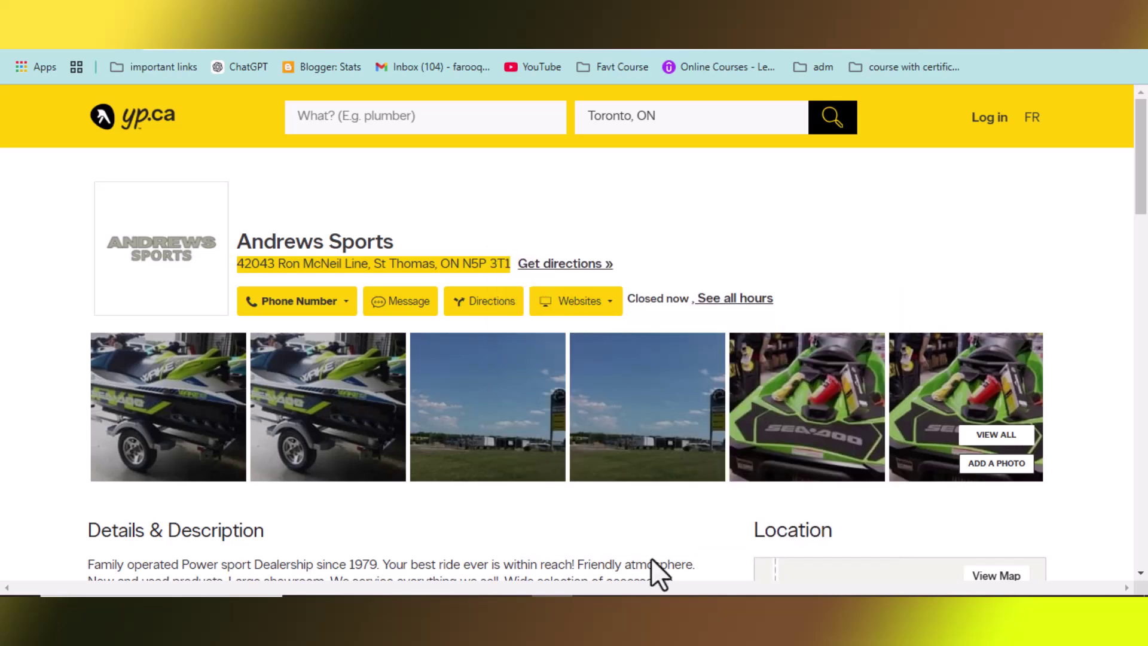
pyautogui.hotkey('alt', 'Tab')
pyautogui.click(277, 239)
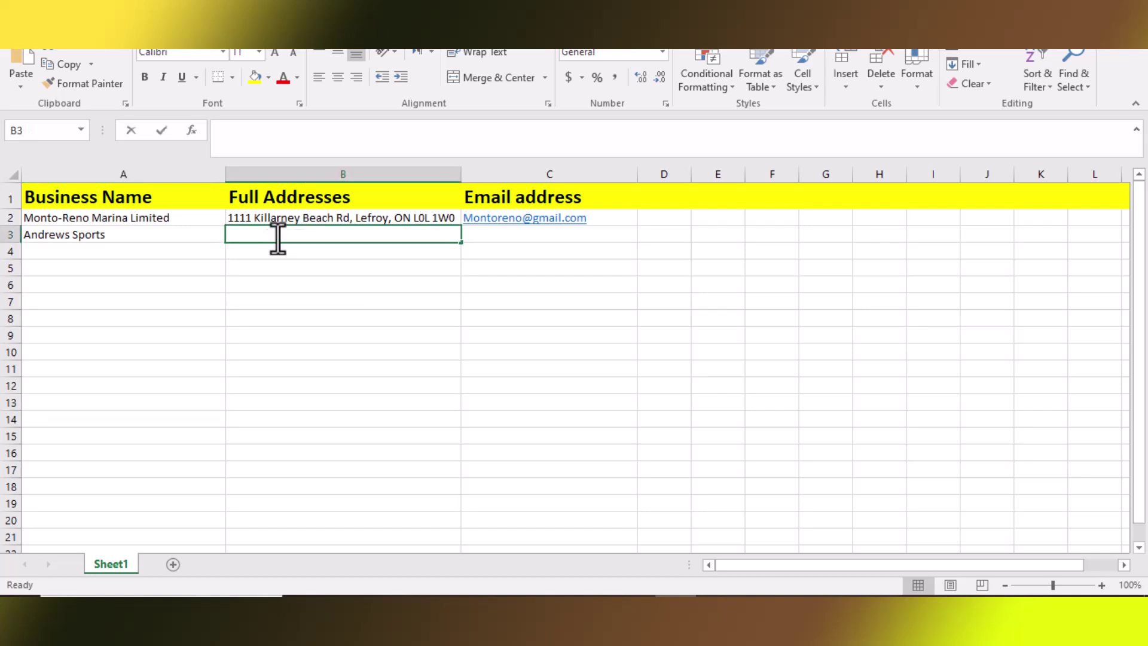
pyautogui.doubleClick(282, 237)
pyautogui.rightClick(300, 308)
pyautogui.click(317, 312)
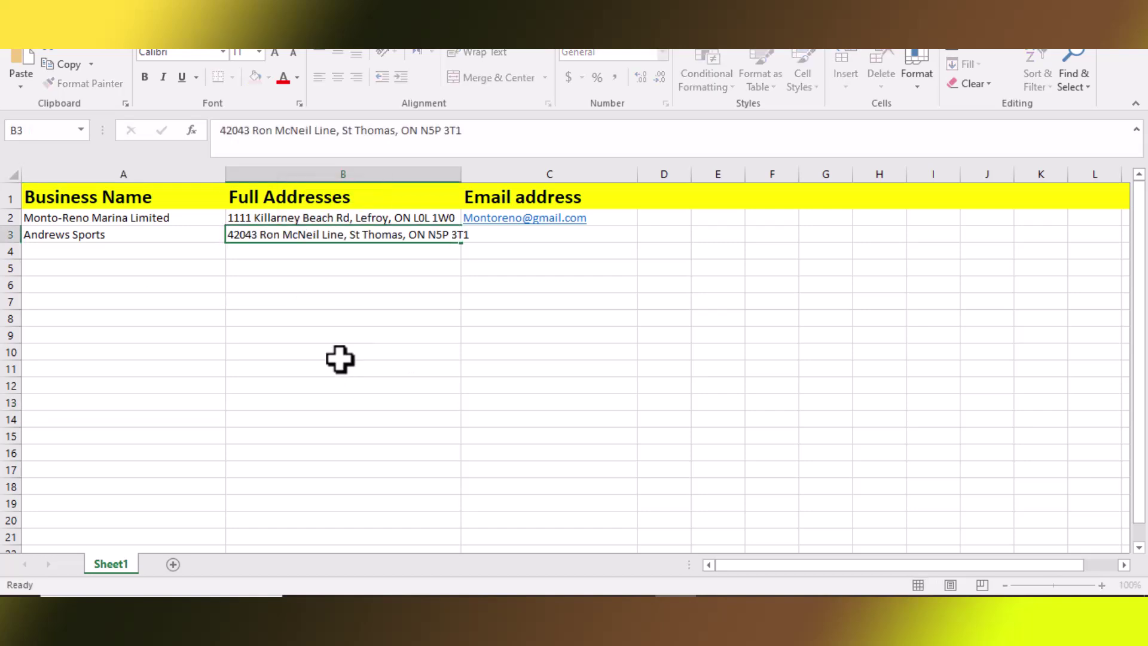
pyautogui.click(339, 366)
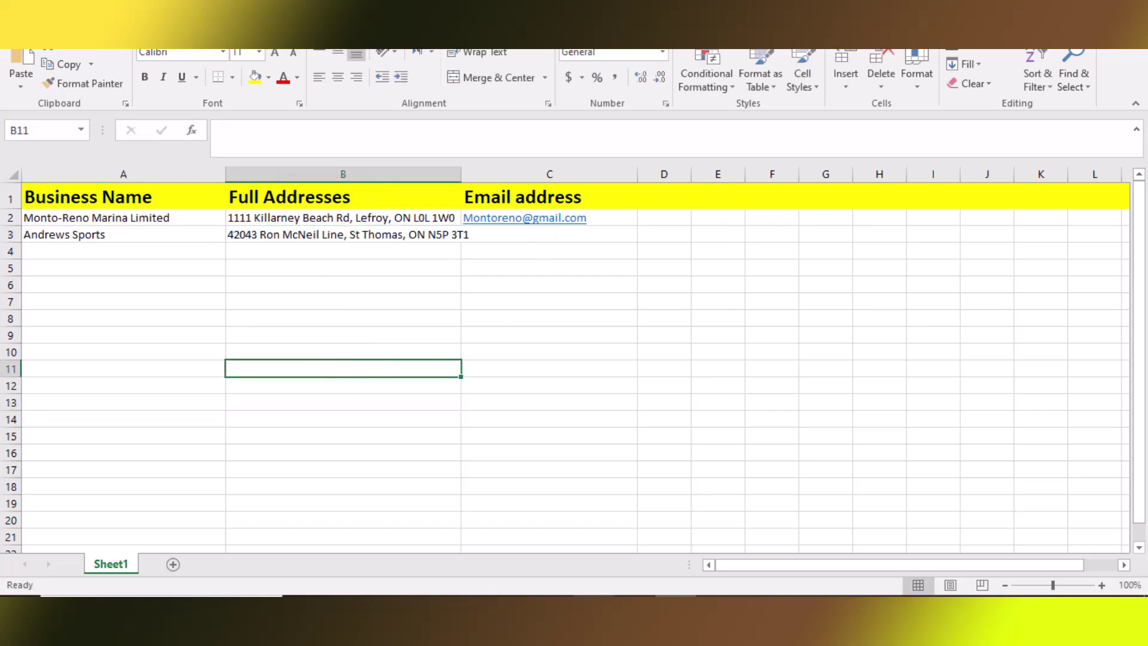
# - Return to the Andrews Sports listing in the browser and open the dealer's website from its website links in a new tab
pyautogui.hotkey('alt', 'Tab')
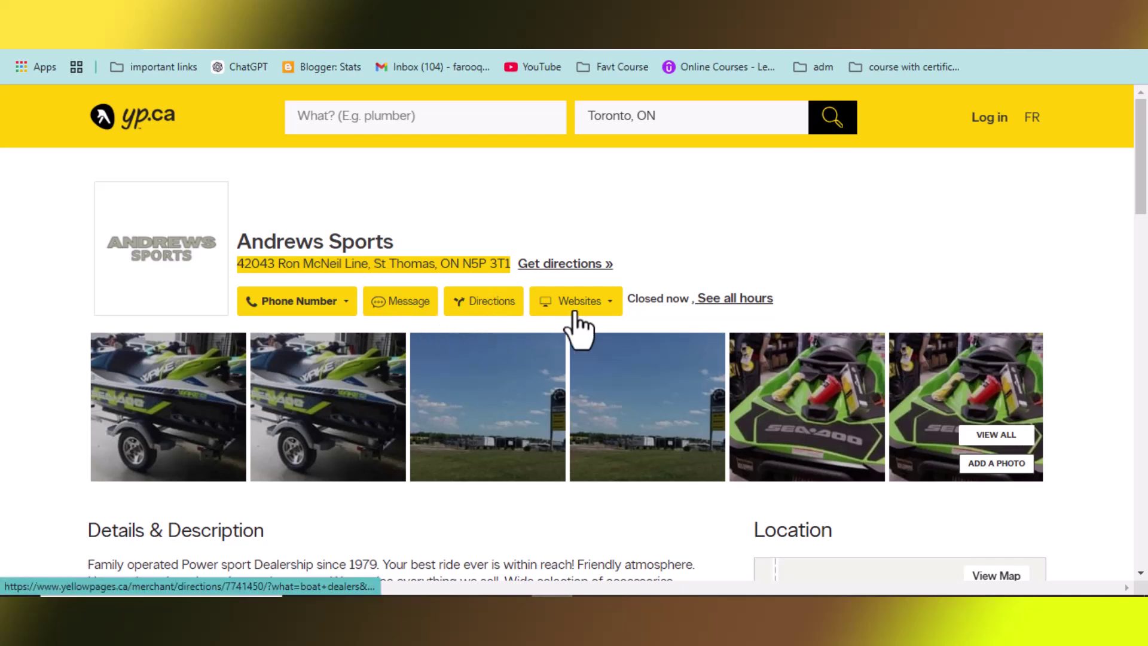
pyautogui.rightClick(574, 323)
pyautogui.click(605, 328)
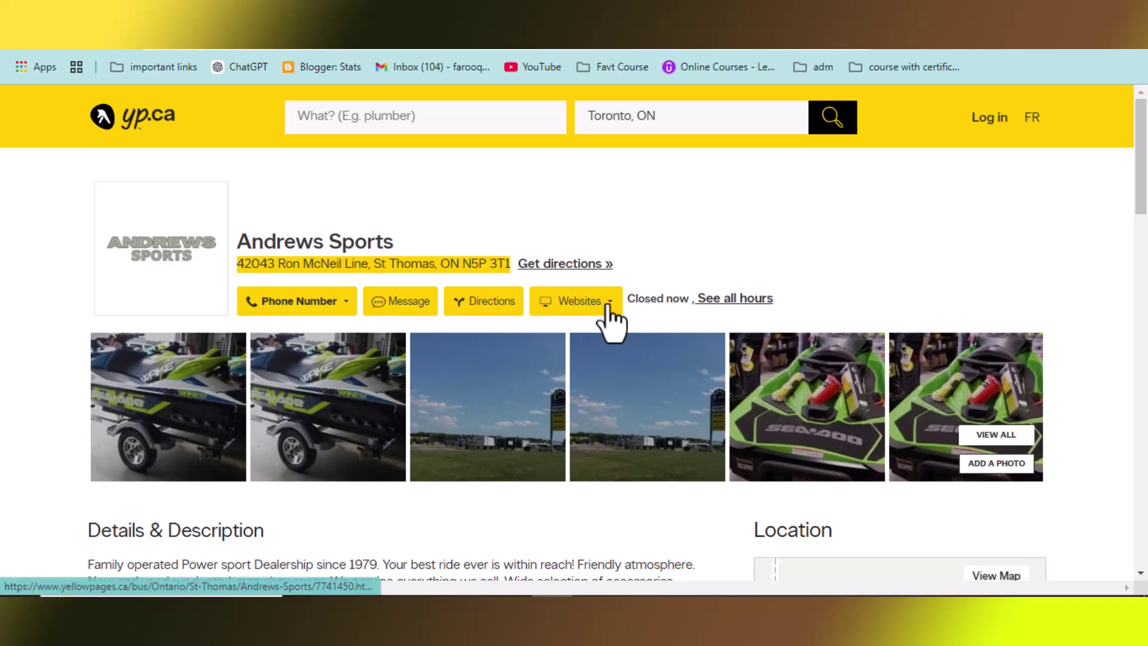
pyautogui.click(611, 308)
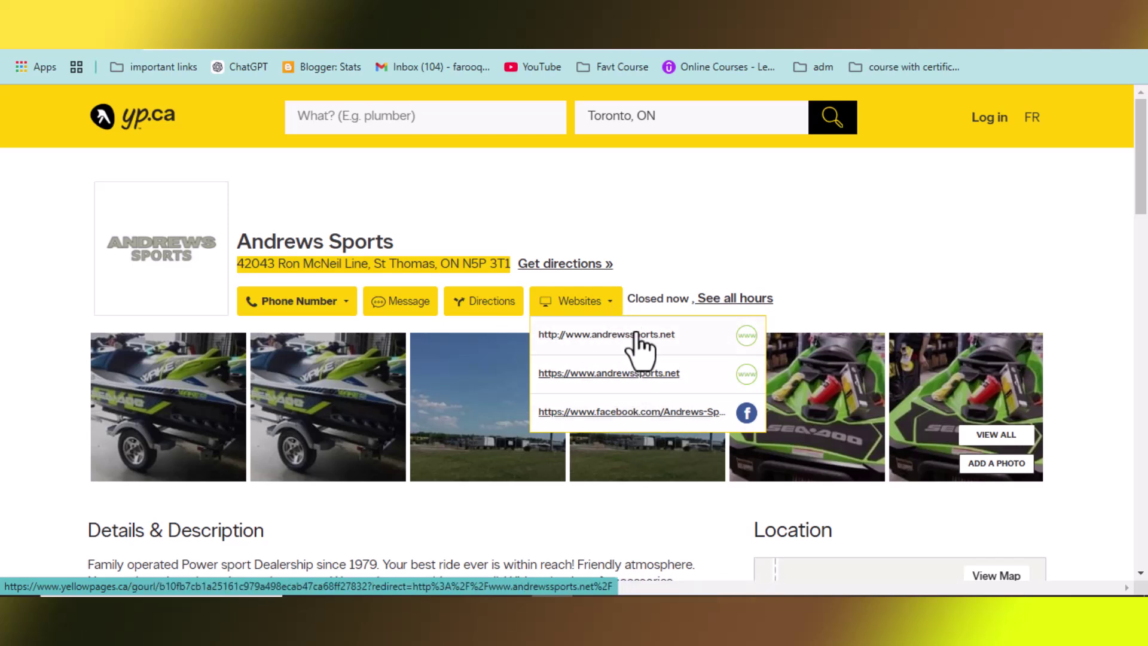
pyautogui.click(636, 334)
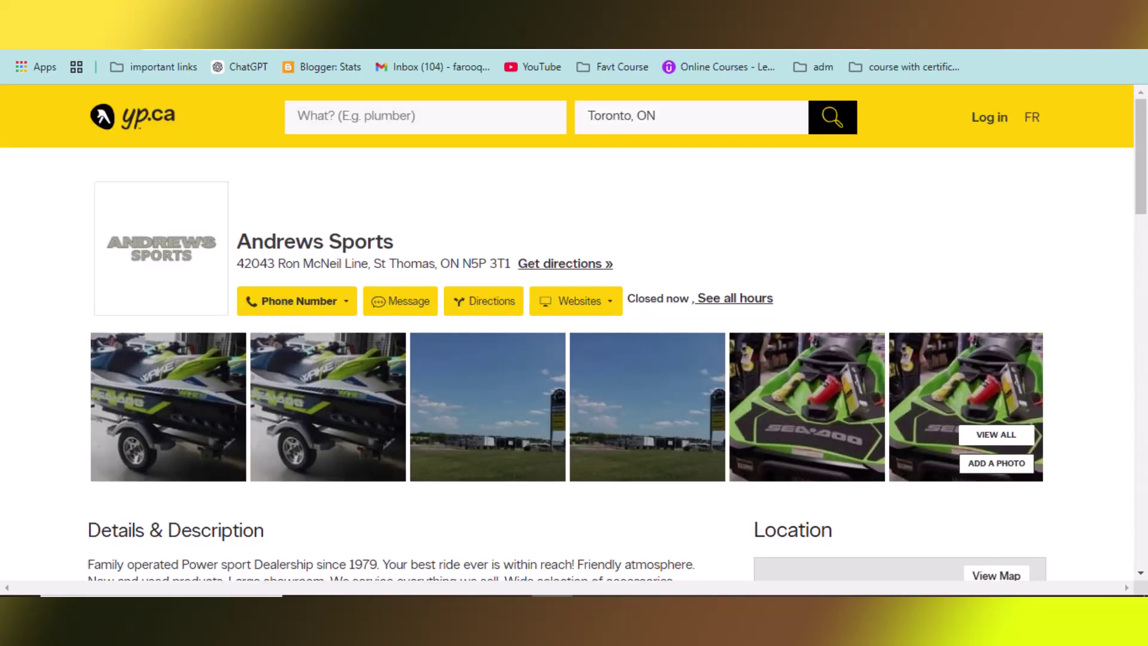
pyautogui.click(575, 301)
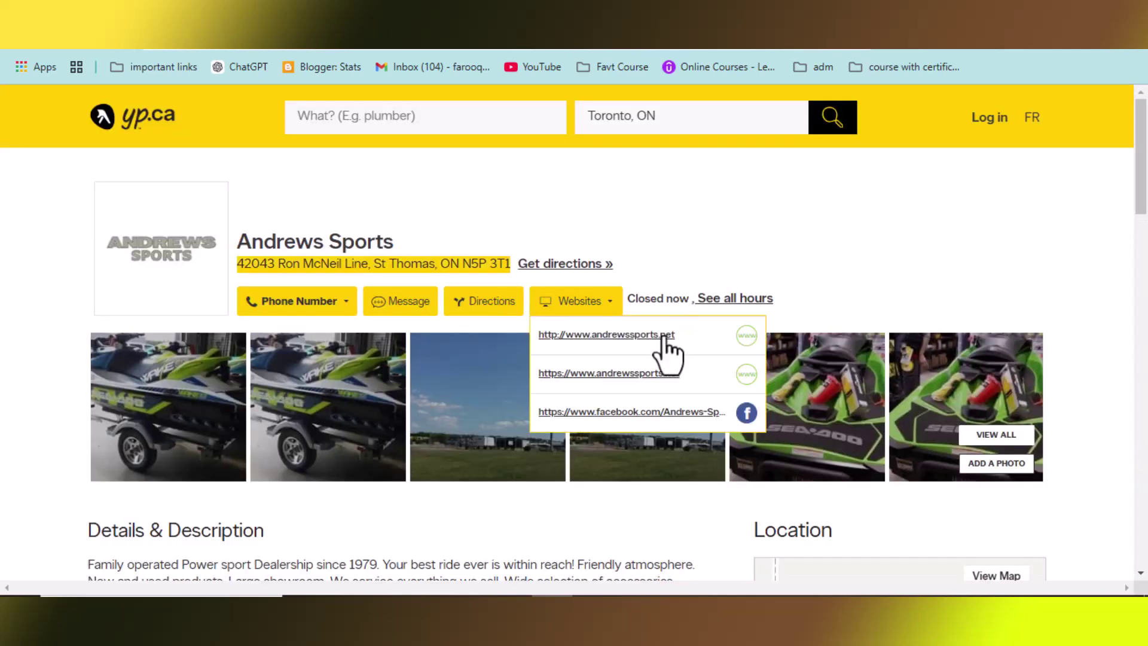
pyautogui.rightClick(617, 383)
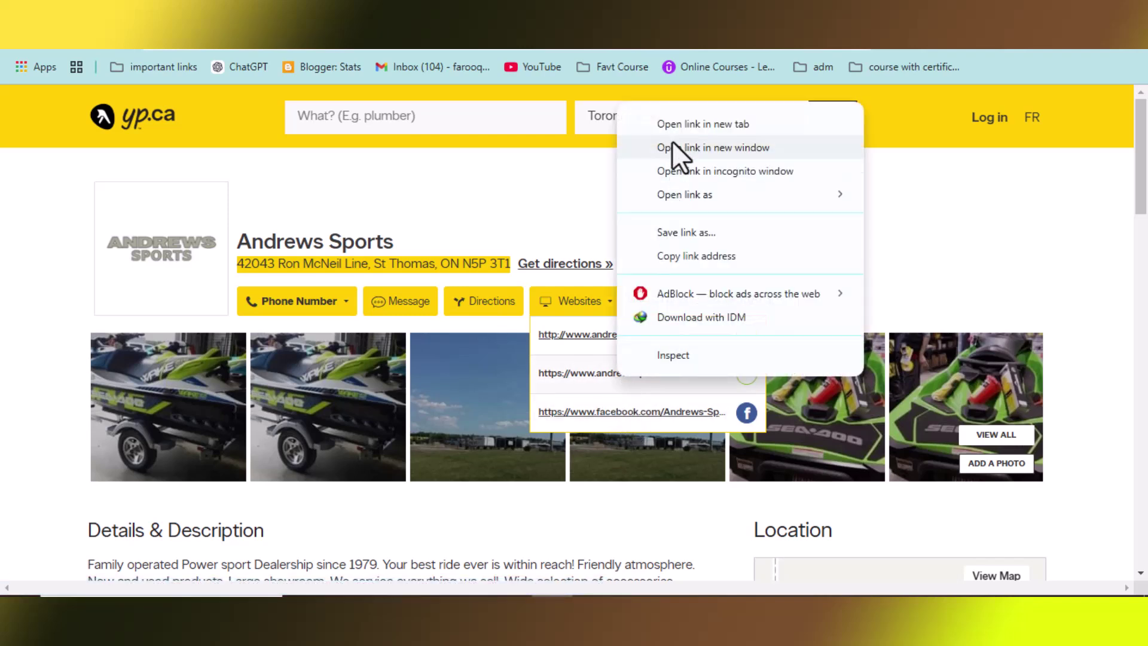
pyautogui.click(673, 125)
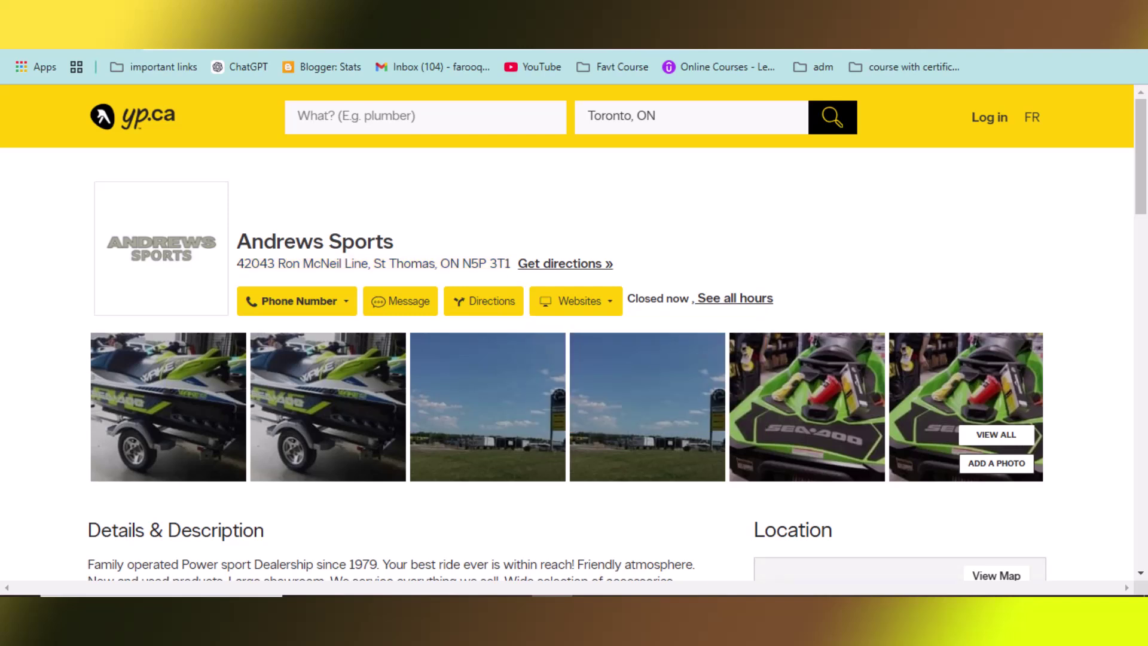
pyautogui.hotkey('ctrl', 'Tab')
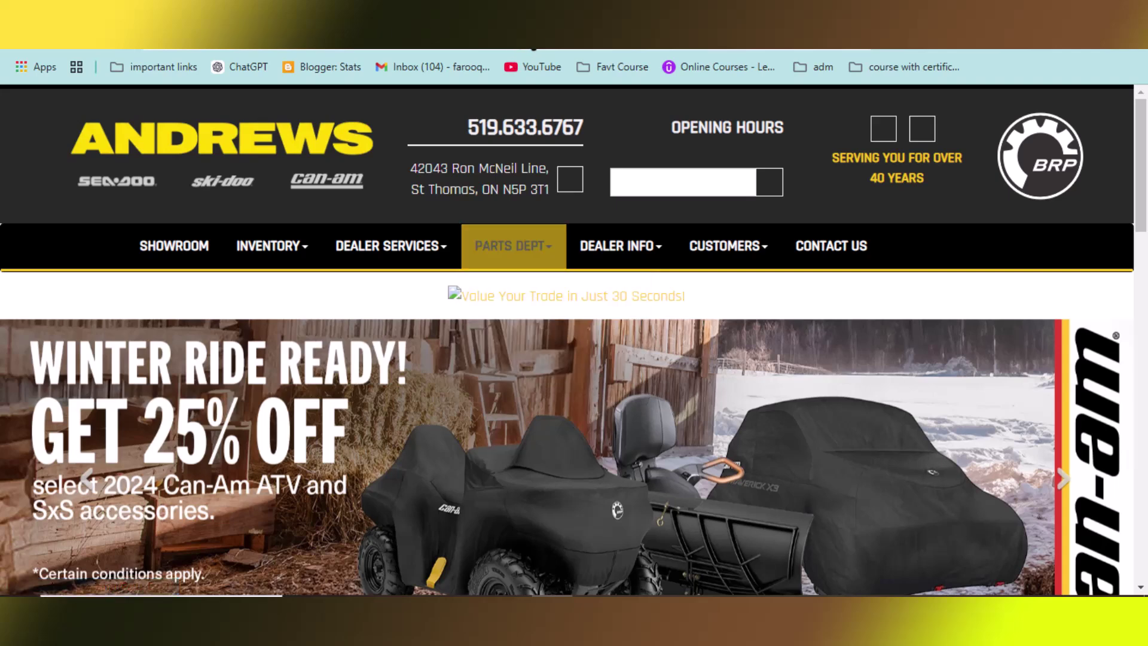
# - Close the website tab, reopen andrewssports.net from the listing's website links and check the home page down to its footer for an email address
pyautogui.hotkey('ctrl', 'w')
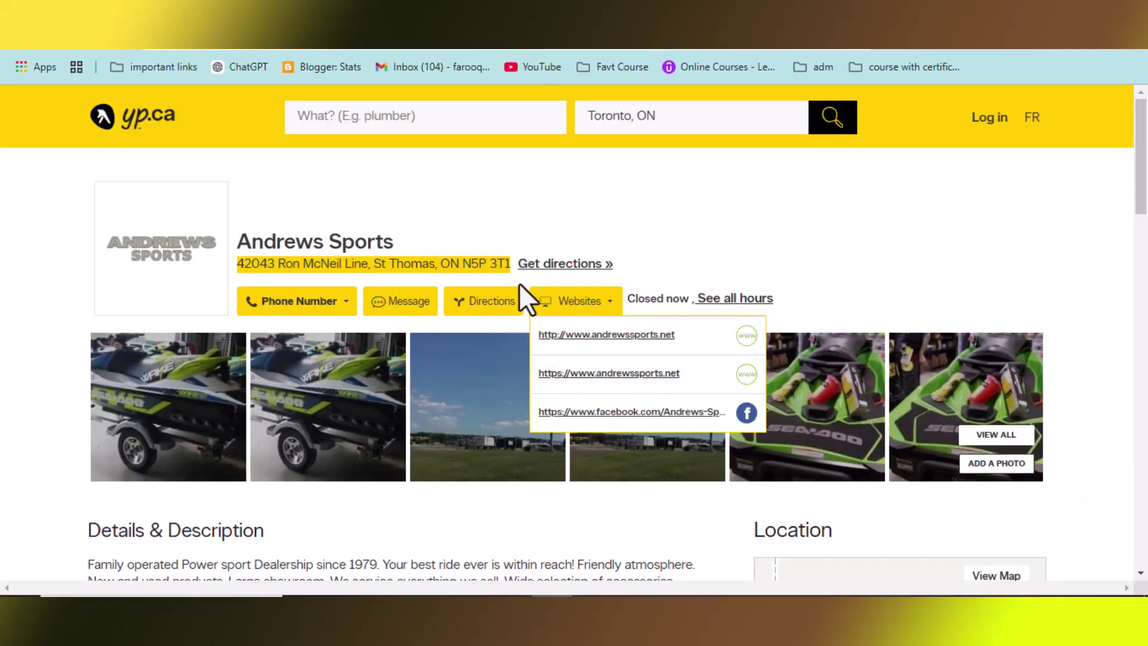
pyautogui.click(610, 304)
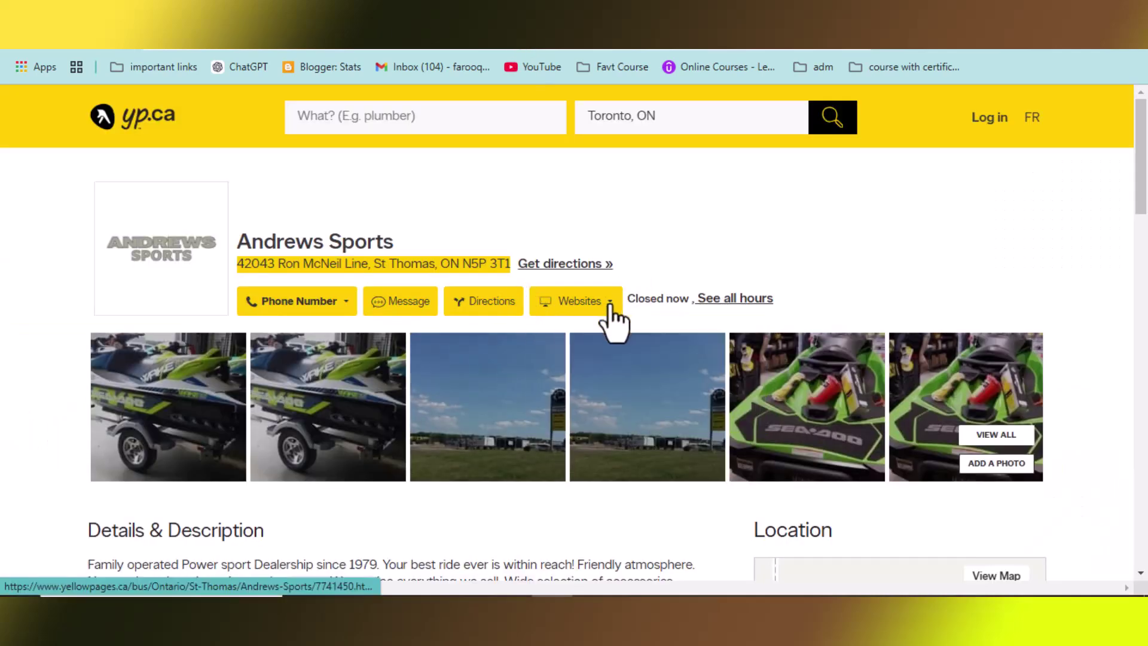
pyautogui.click(609, 305)
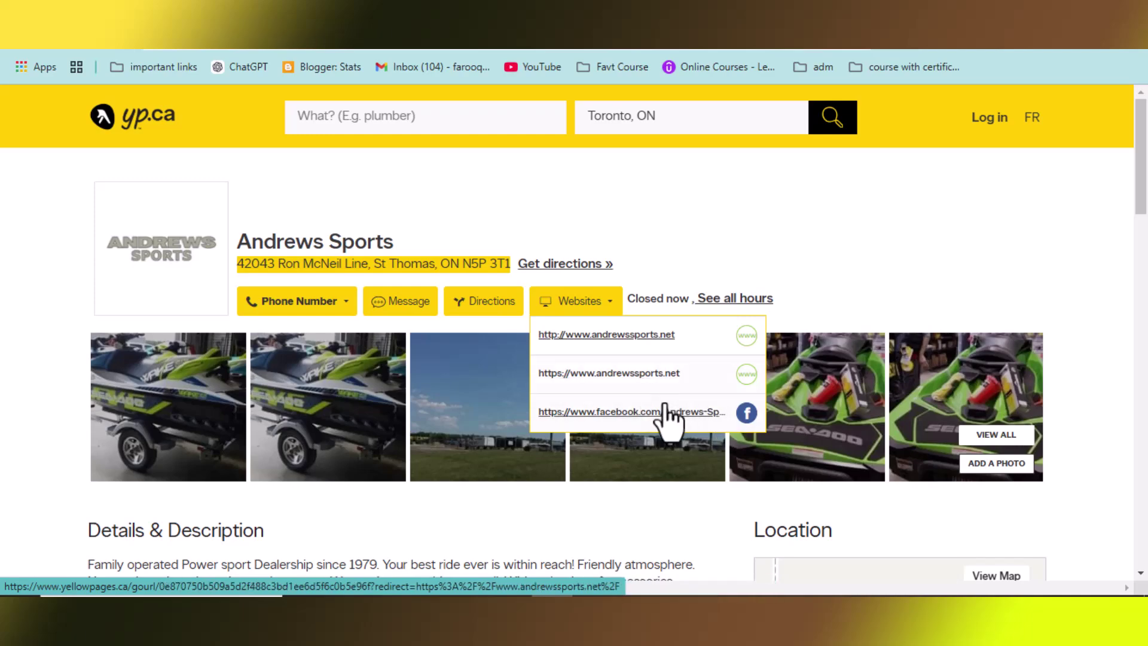
pyautogui.click(609, 373)
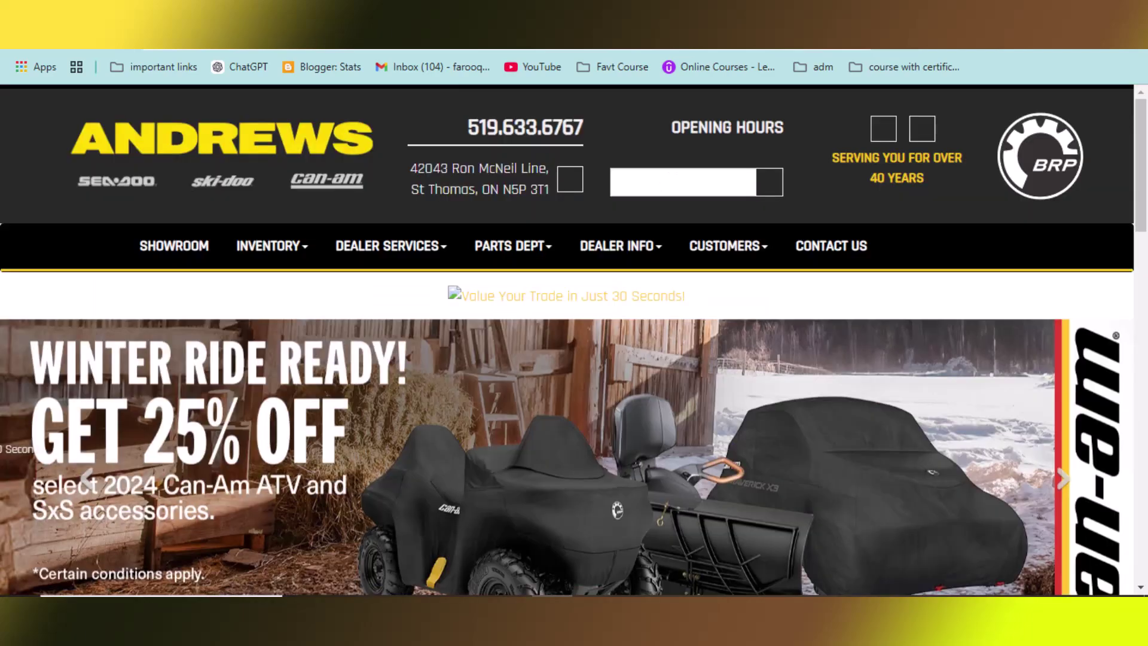
pyautogui.moveTo(1141, 159); pyautogui.dragTo(1145, 526)
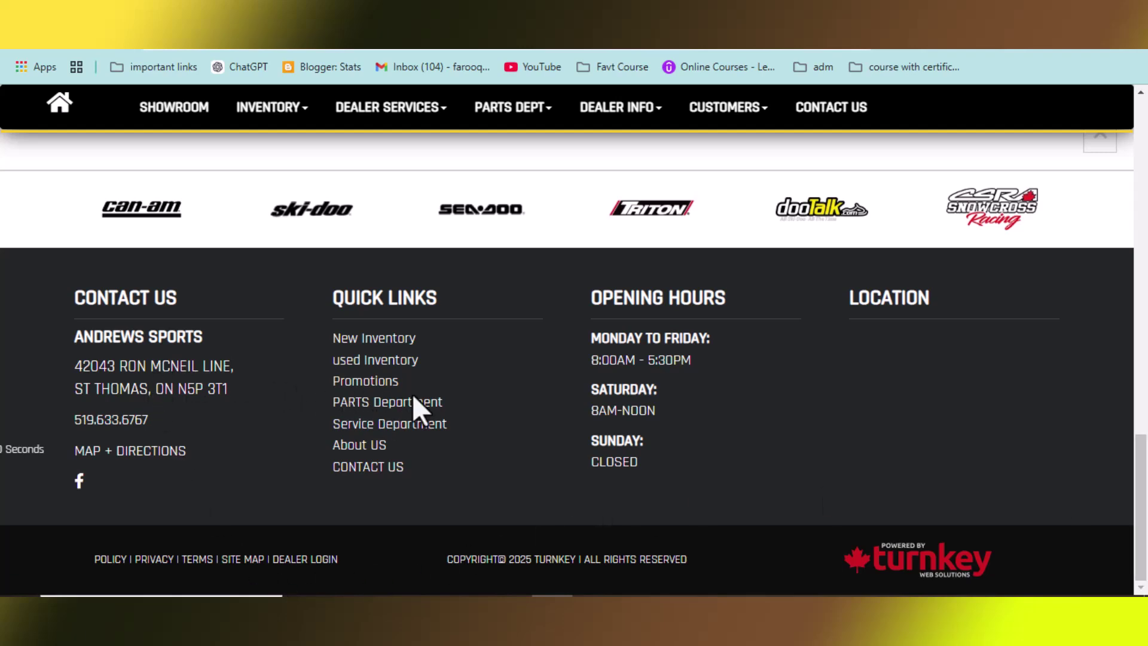
pyautogui.scroll(6, 332, 454)
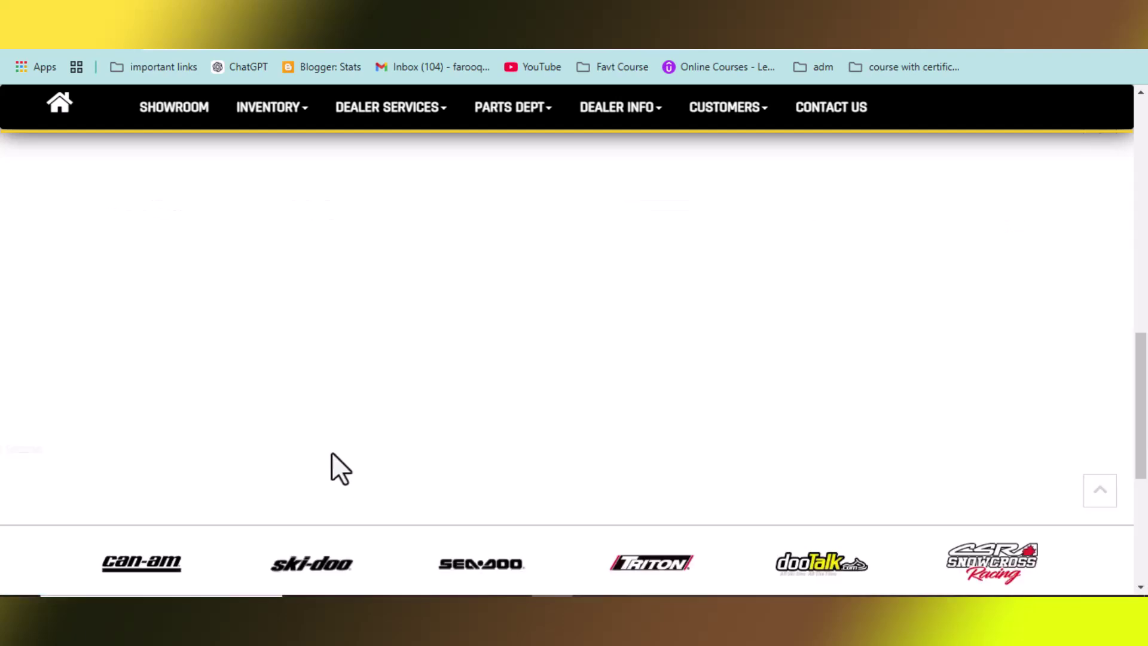
pyautogui.scroll(-6, 555, 389)
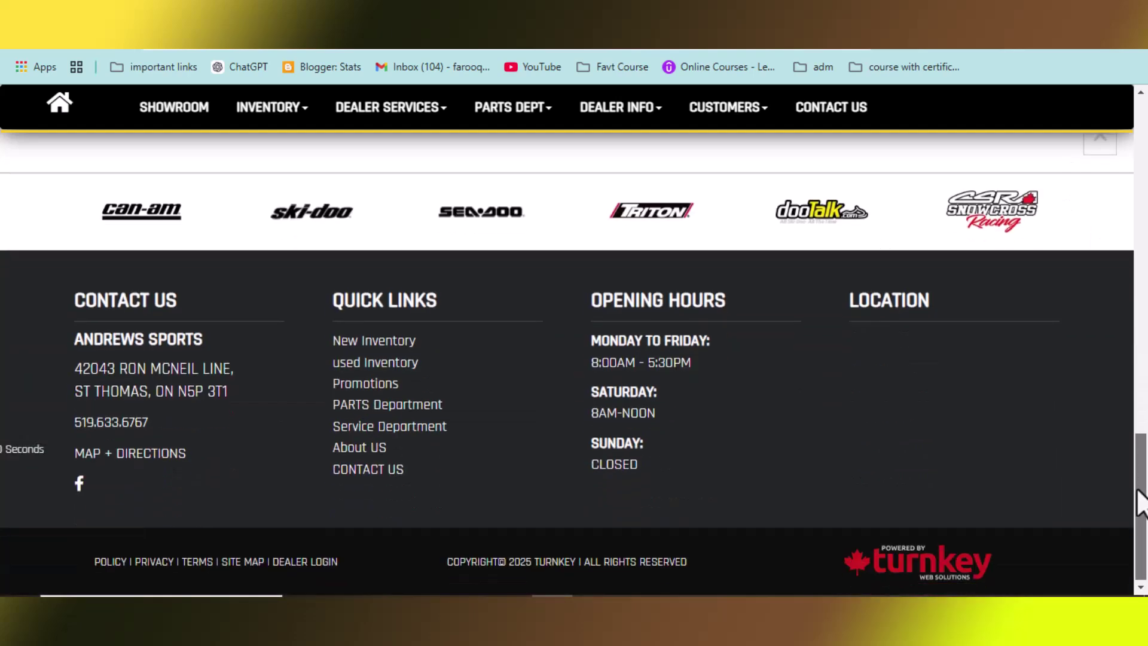
# - Open the Contact Us page of the Andrews Sports website in a new tab and look through it for an email address
pyautogui.rightClick(380, 474)
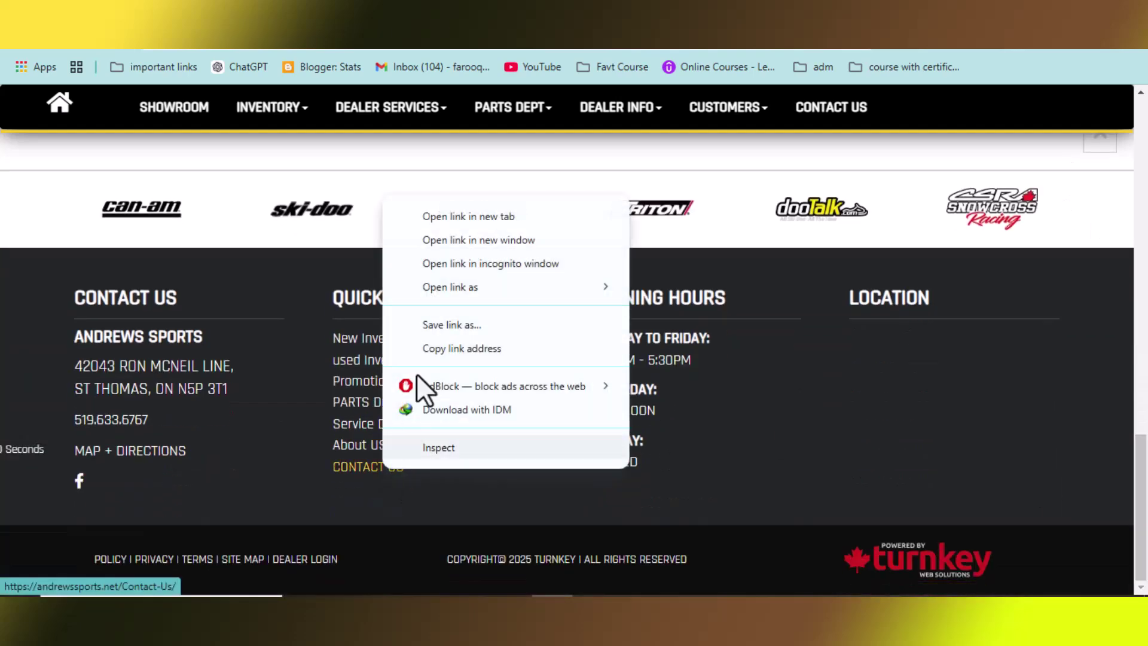
pyautogui.click(441, 217)
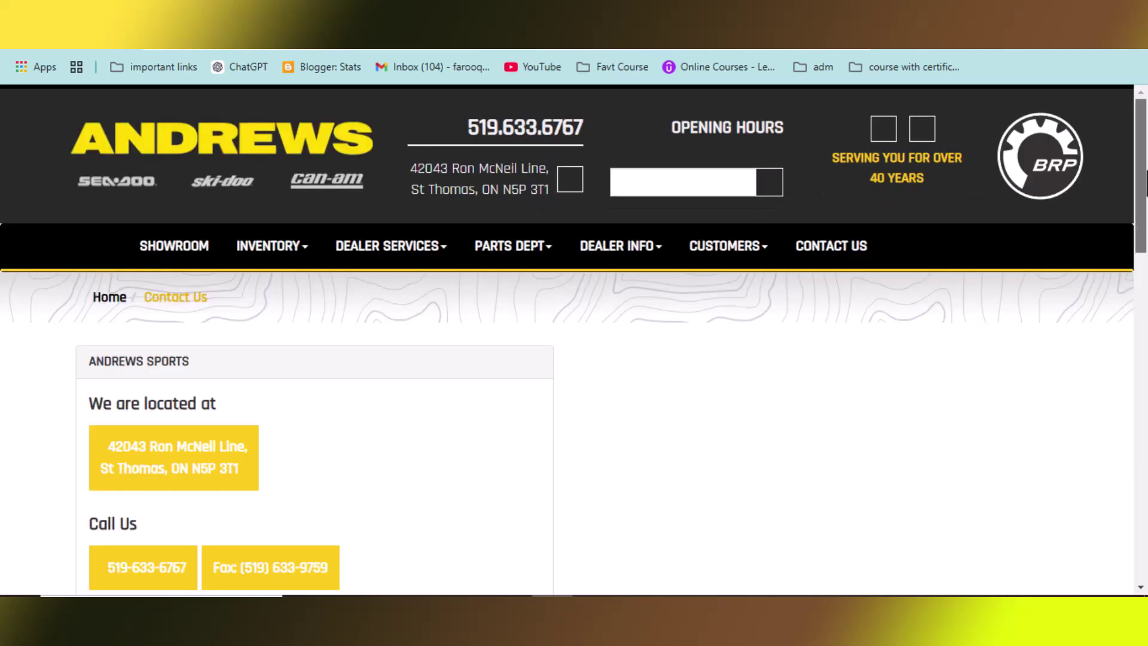
pyautogui.moveTo(1145, 185); pyautogui.dragTo(1146, 266)
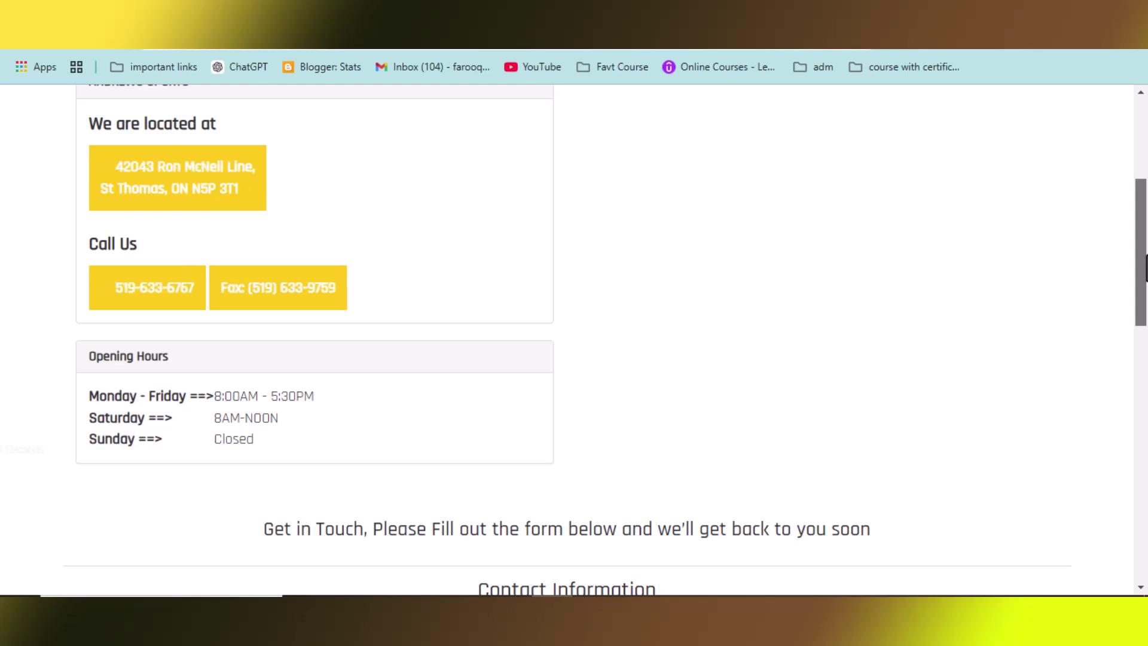
pyautogui.moveTo(1145, 266); pyautogui.dragTo(1105, 495)
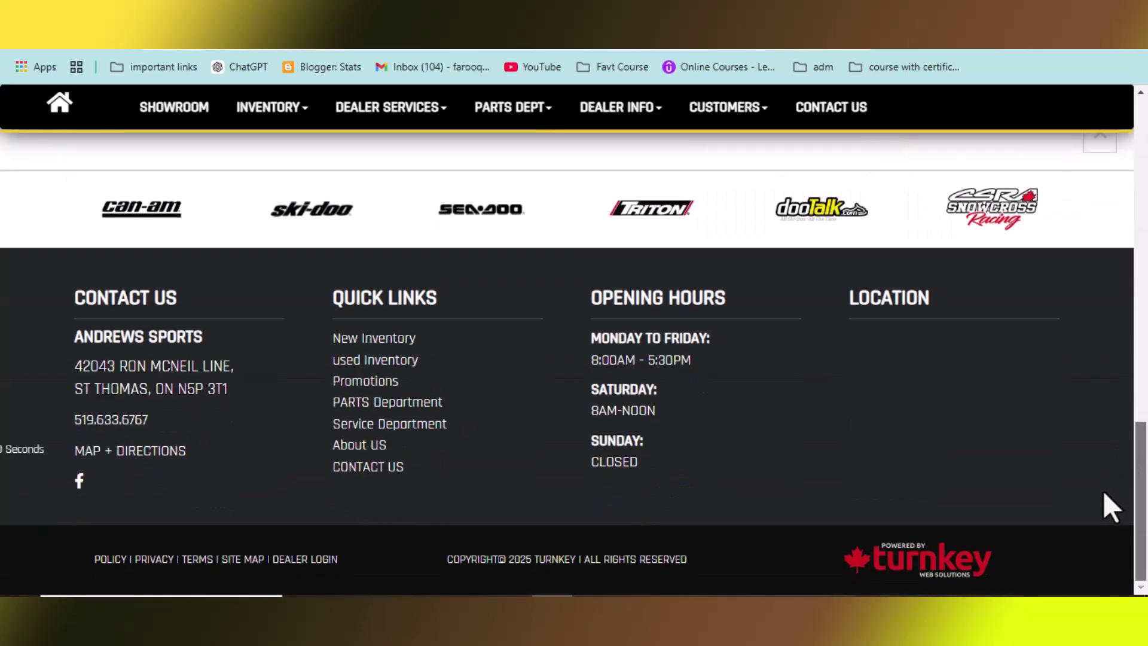
# - Open the Andrews Sports Facebook page from the website footer and copy the email address in its Intro section
pyautogui.click(79, 481)
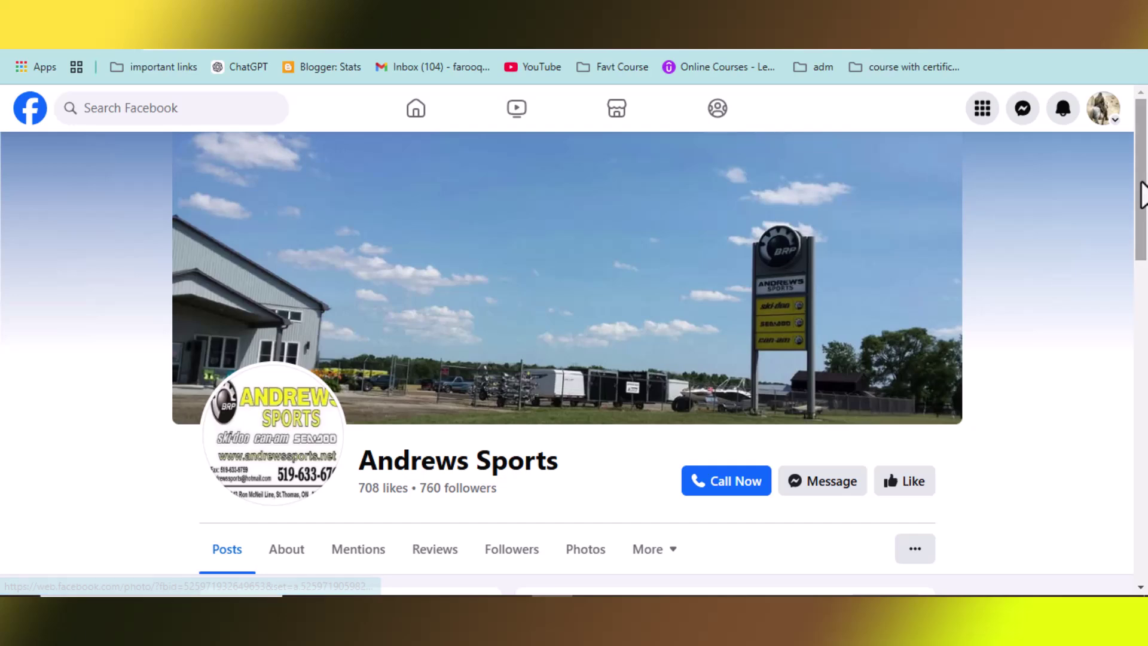
pyautogui.moveTo(1143, 194); pyautogui.dragTo(1143, 323)
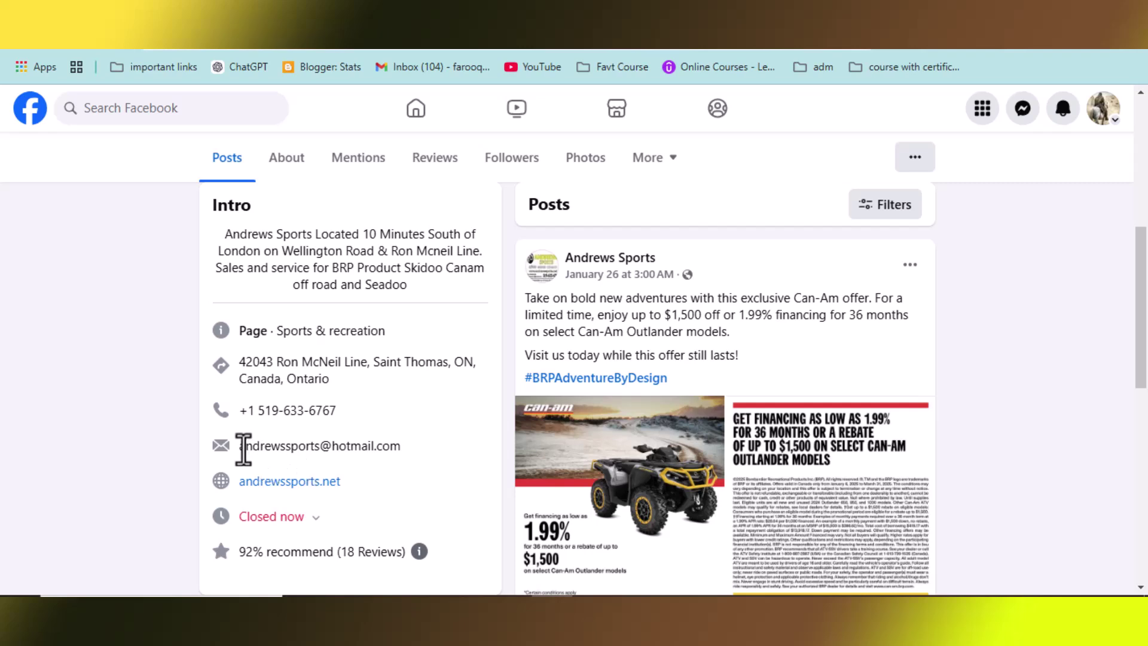
pyautogui.moveTo(241, 447); pyautogui.dragTo(412, 469)
pyautogui.hotkey('ctrl', 'c')
pyautogui.rightClick(392, 454)
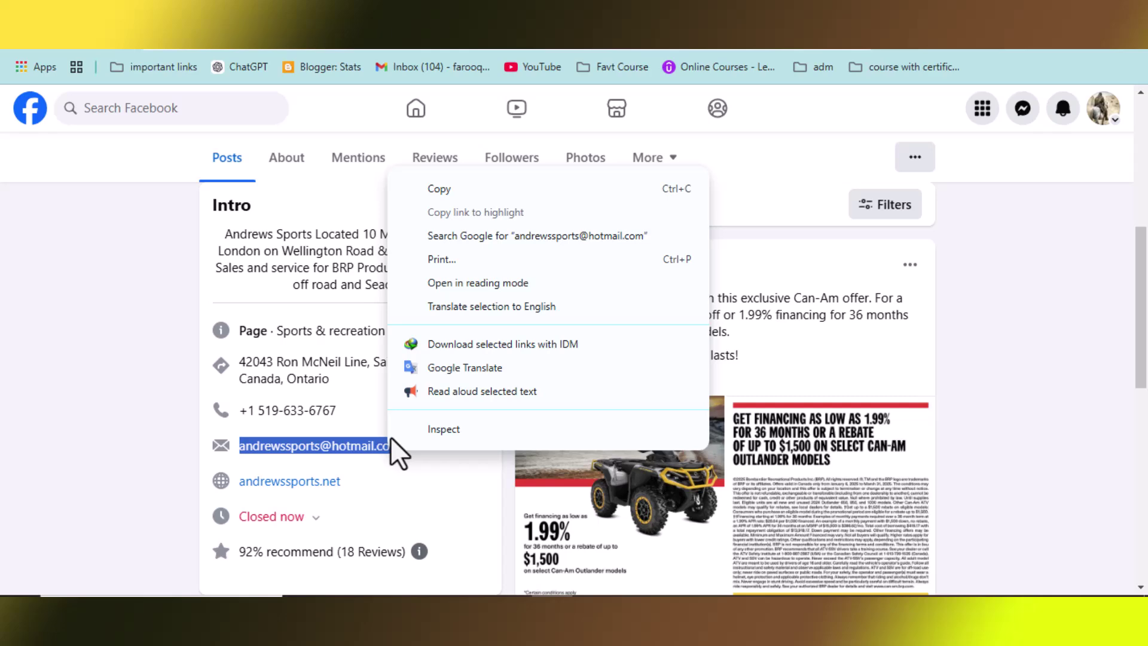
pyautogui.click(434, 189)
# - Switch to the Excel sheet and paste the copied email address into cell C3, under Email address
pyautogui.hotkey('alt', 'Tab')
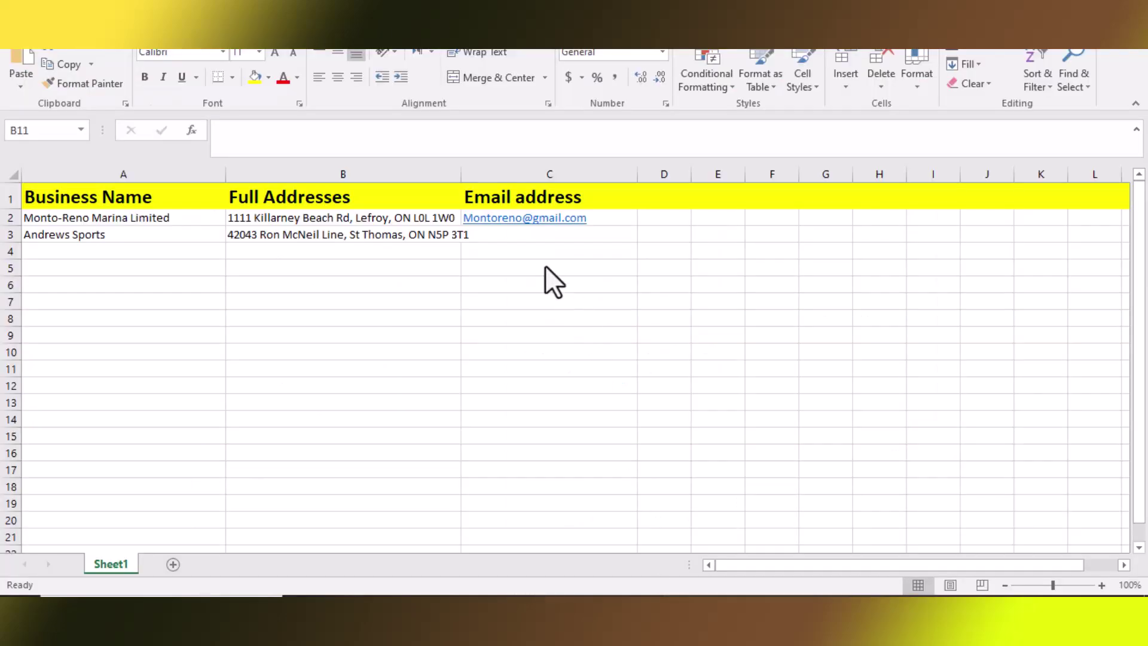
pyautogui.doubleClick(499, 236)
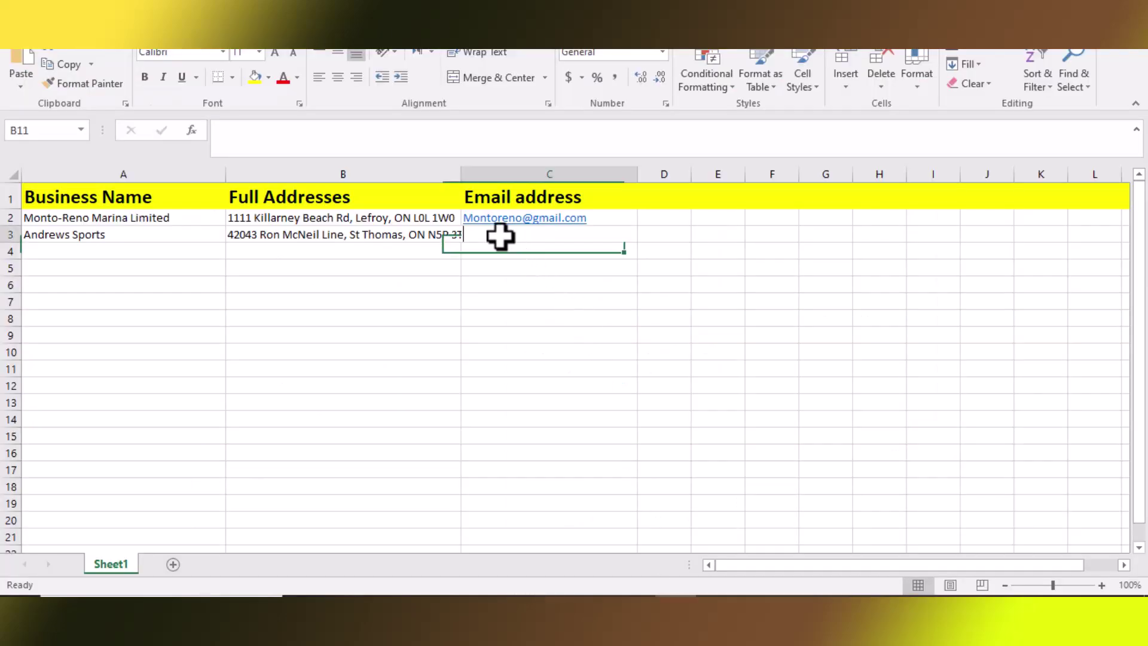
pyautogui.rightClick(519, 293)
pyautogui.click(534, 310)
pyautogui.click(530, 349)
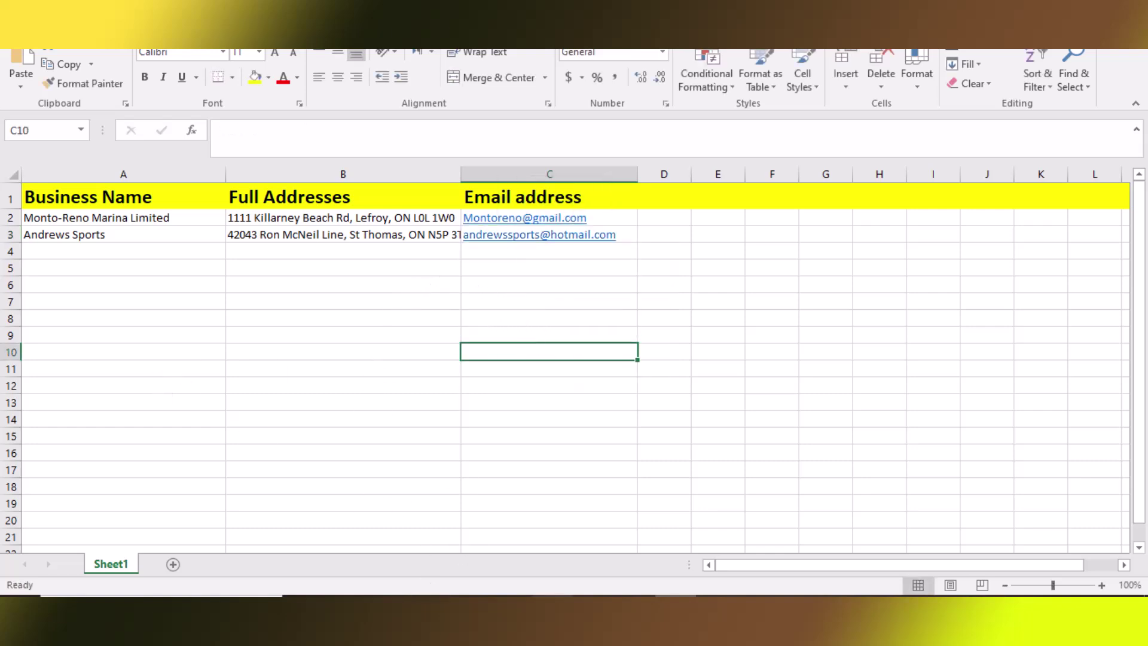
# - Return to the Ontario boat dealer results in the browser and look through the remaining dealer listings
pyautogui.hotkey('alt', 'Tab')
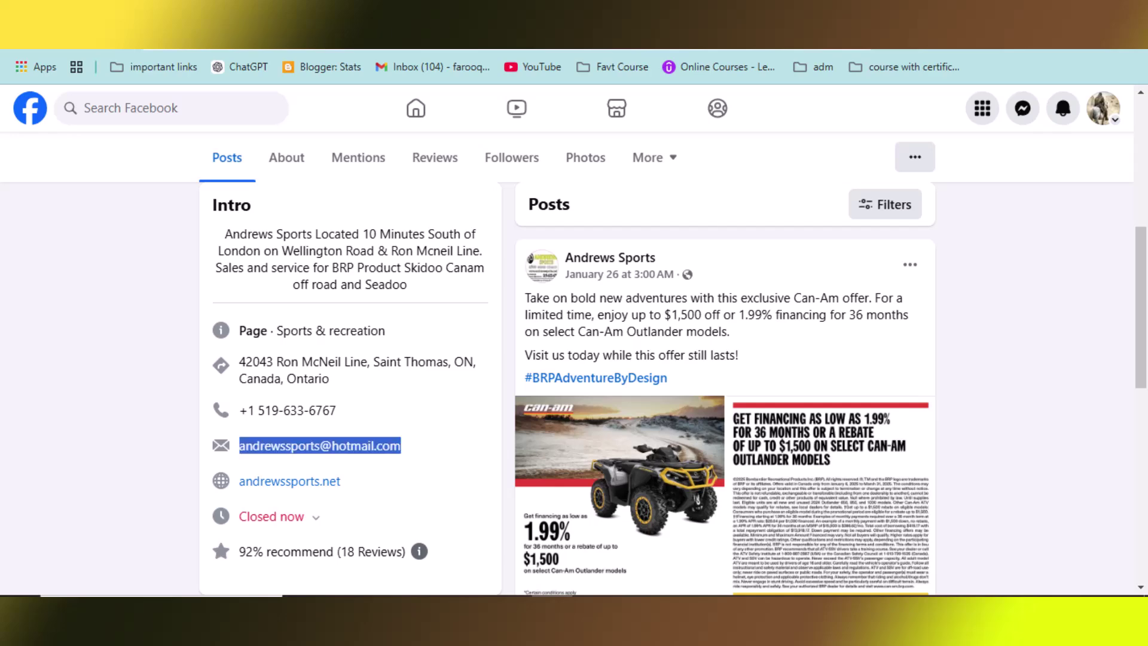
pyautogui.hotkey('ctrl', 'Tab')
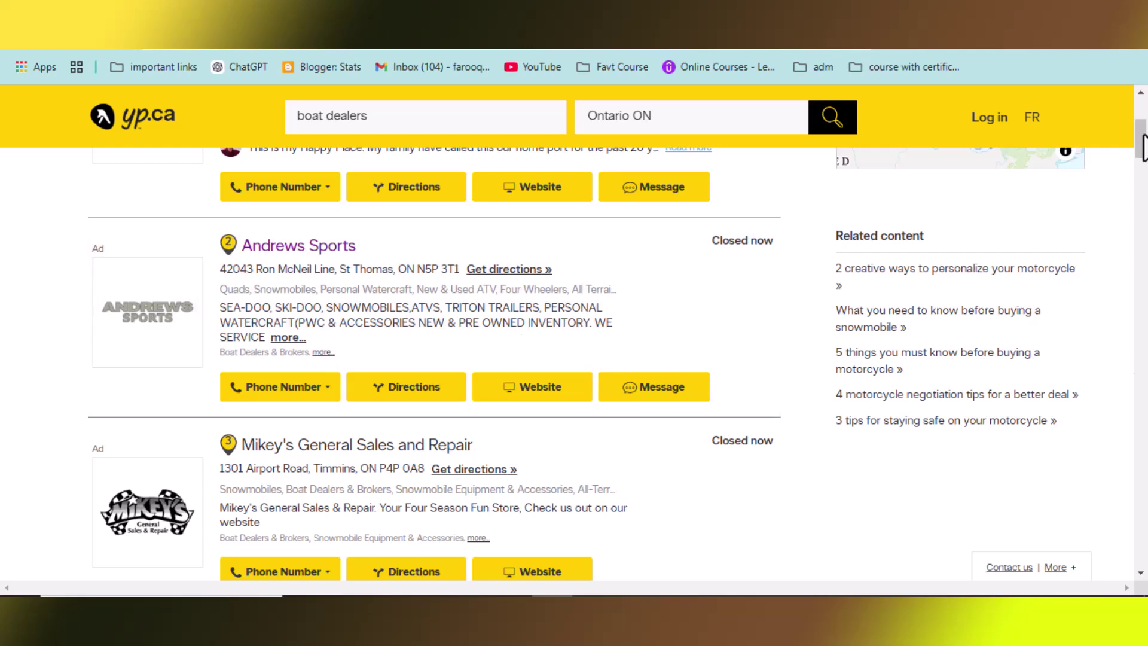
pyautogui.scroll(-2, 586, 364)
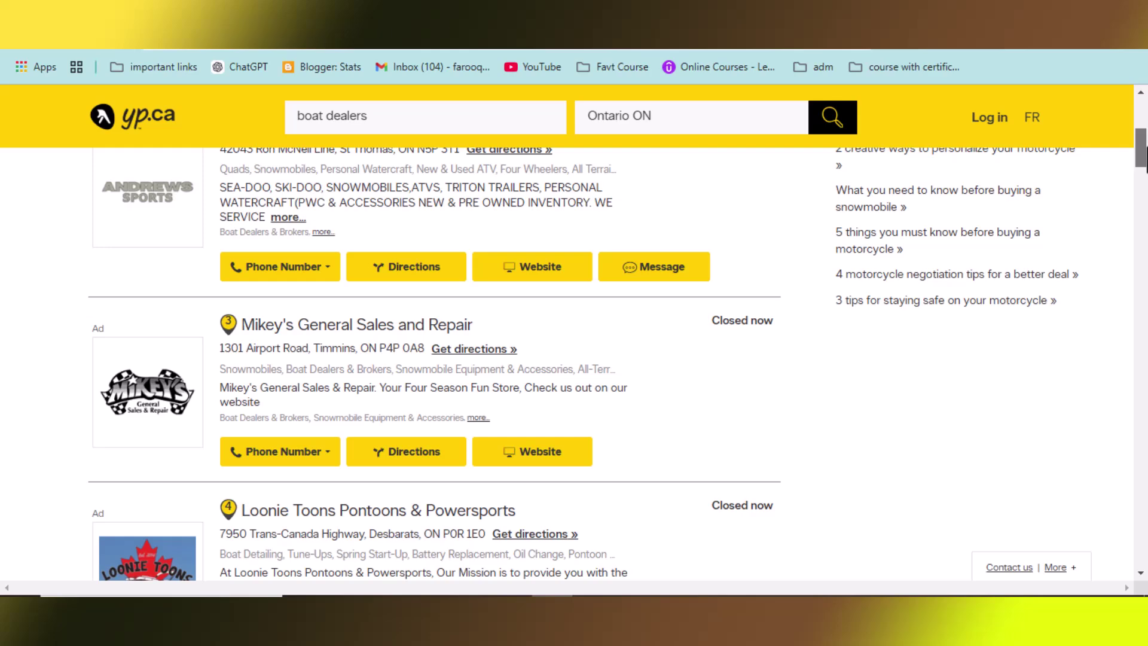
pyautogui.scroll(-3, 586, 365)
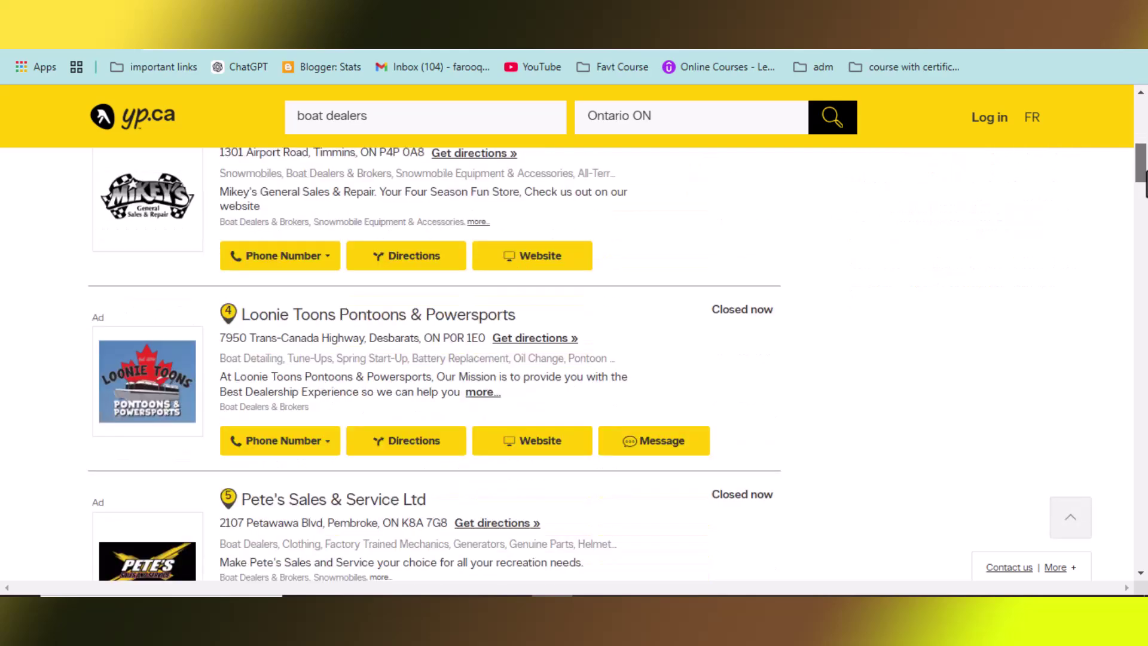
pyautogui.scroll(-20, 586, 364)
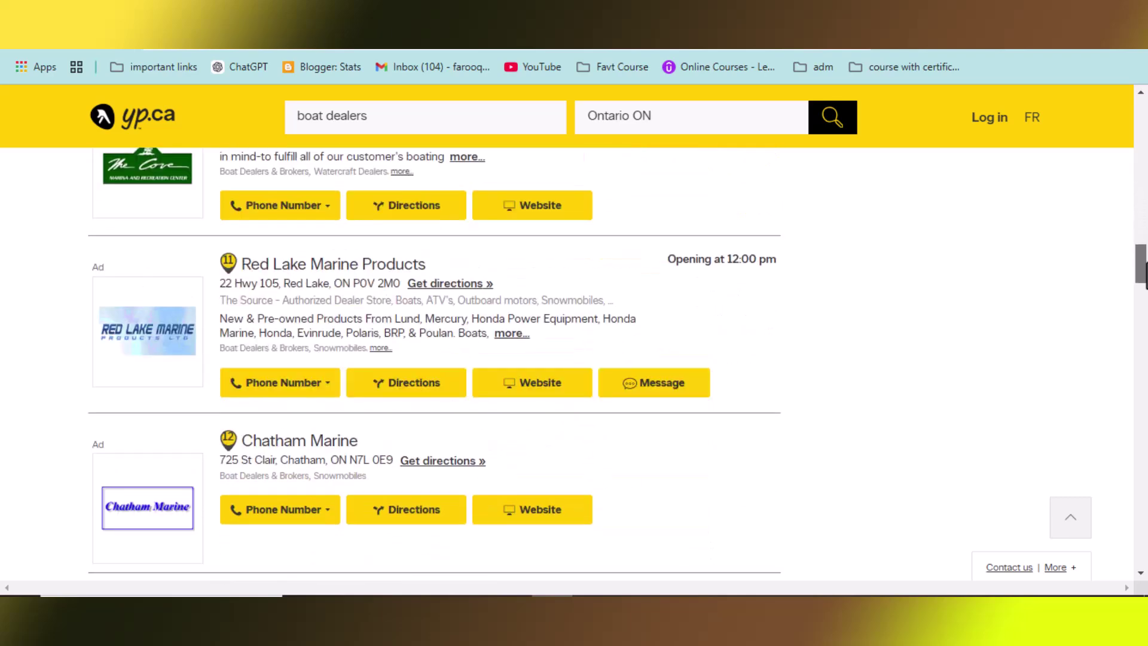
pyautogui.scroll(-6, 434, 364)
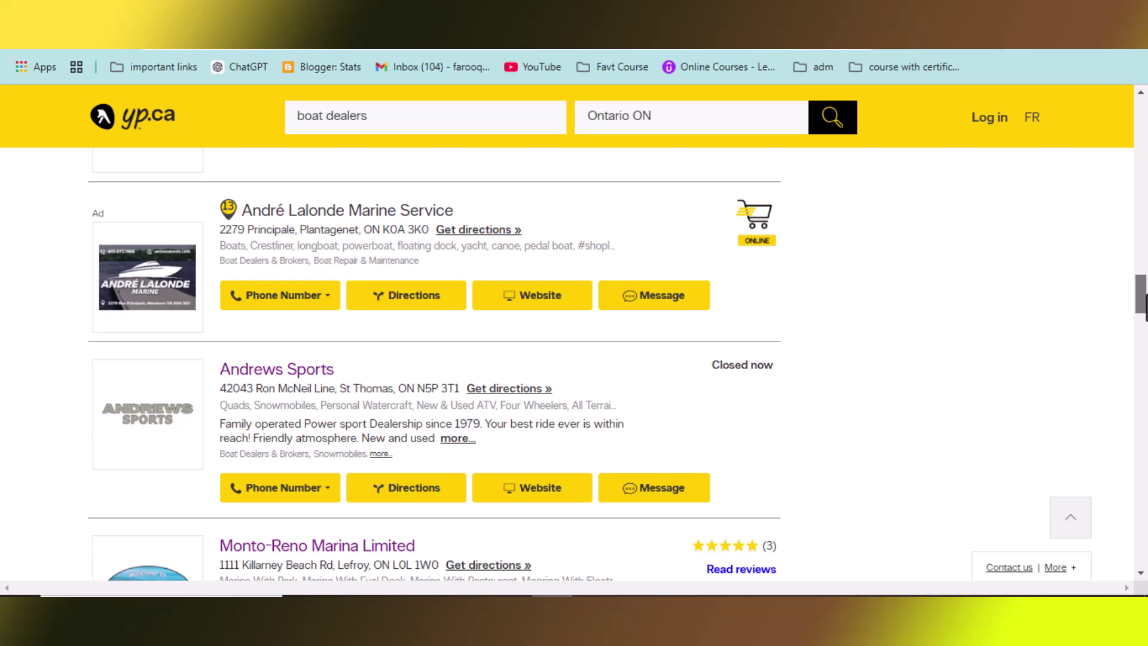
pyautogui.scroll(-7, 434, 364)
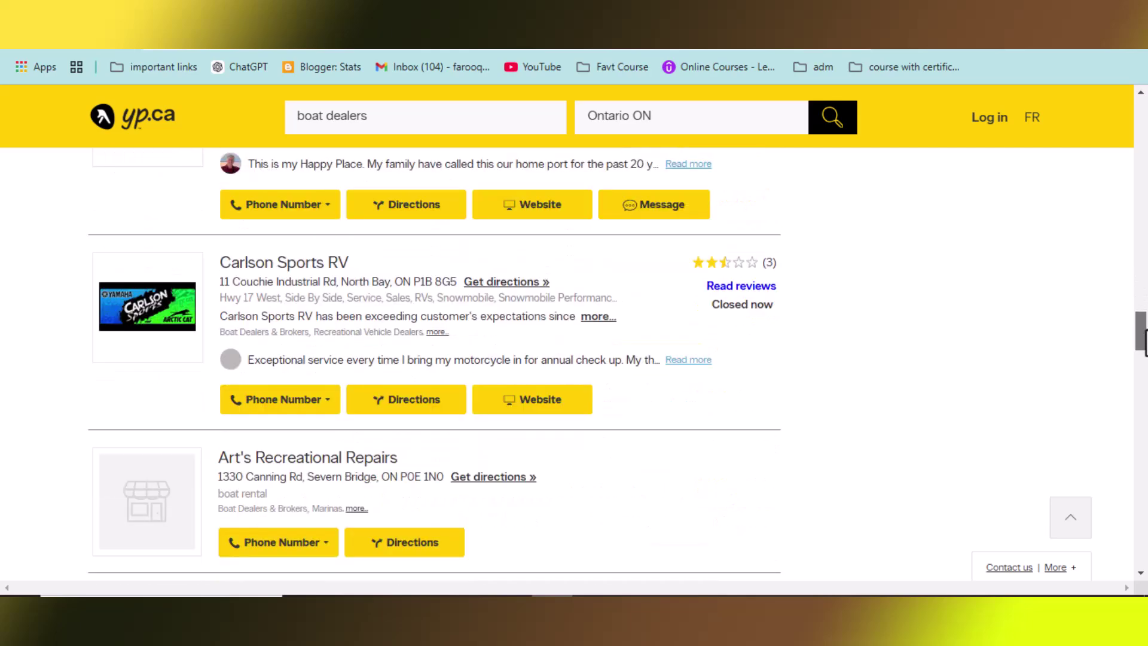
pyautogui.scroll(1, 1145, 342)
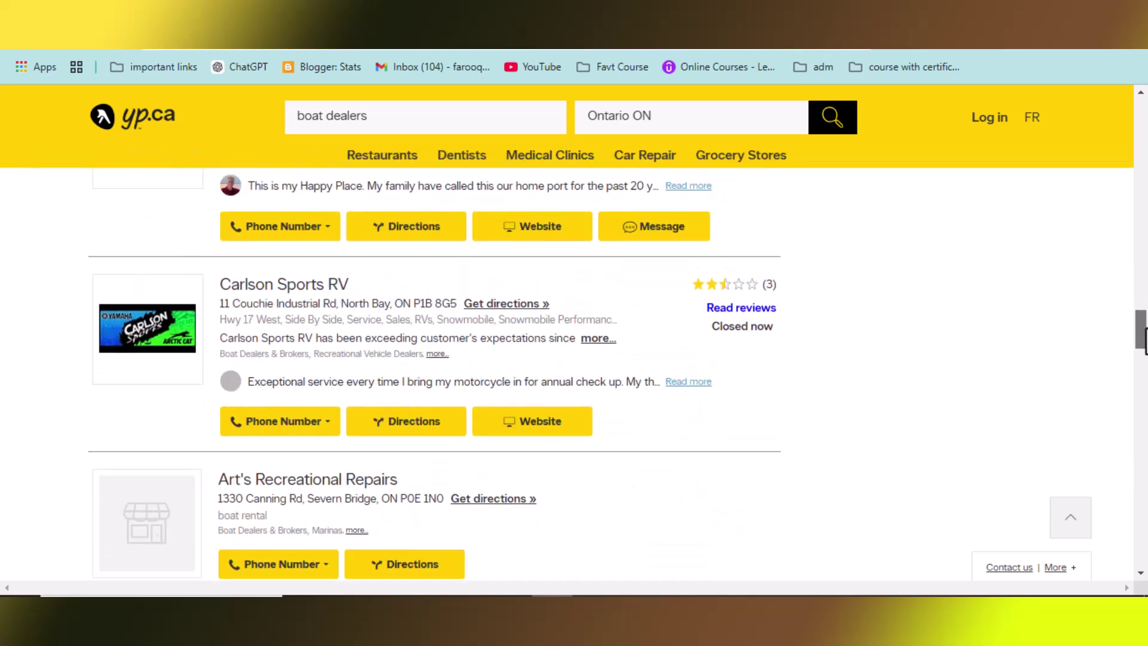
pyautogui.moveTo(1146, 342); pyautogui.dragTo(1144, 295)
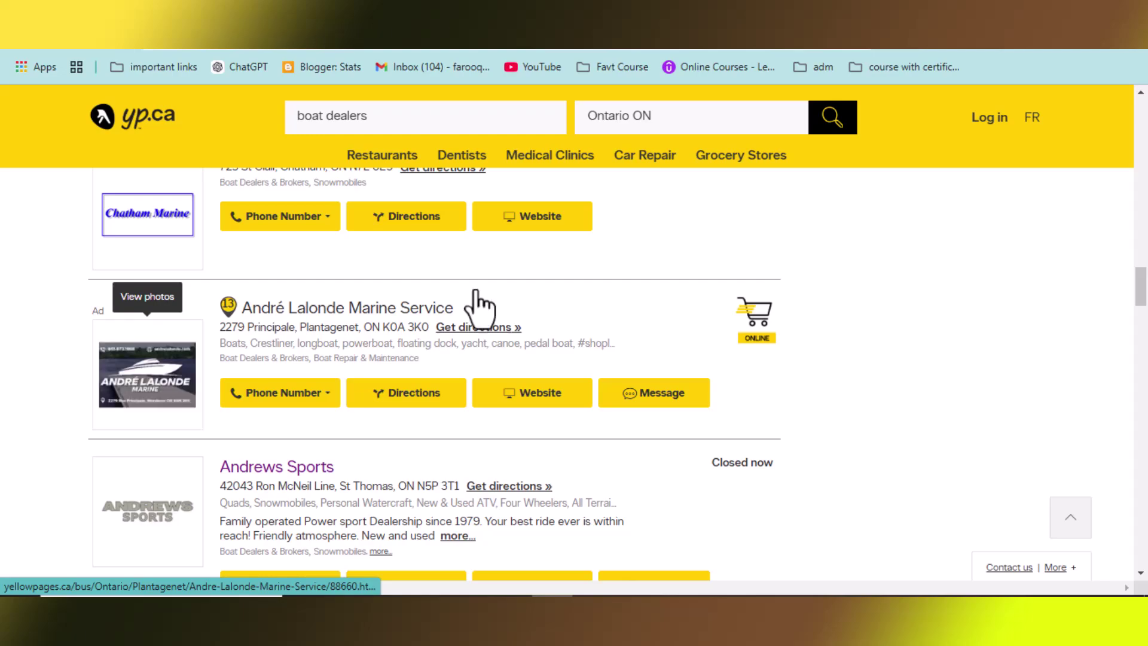
pyautogui.moveTo(1145, 302); pyautogui.dragTo(1145, 123)
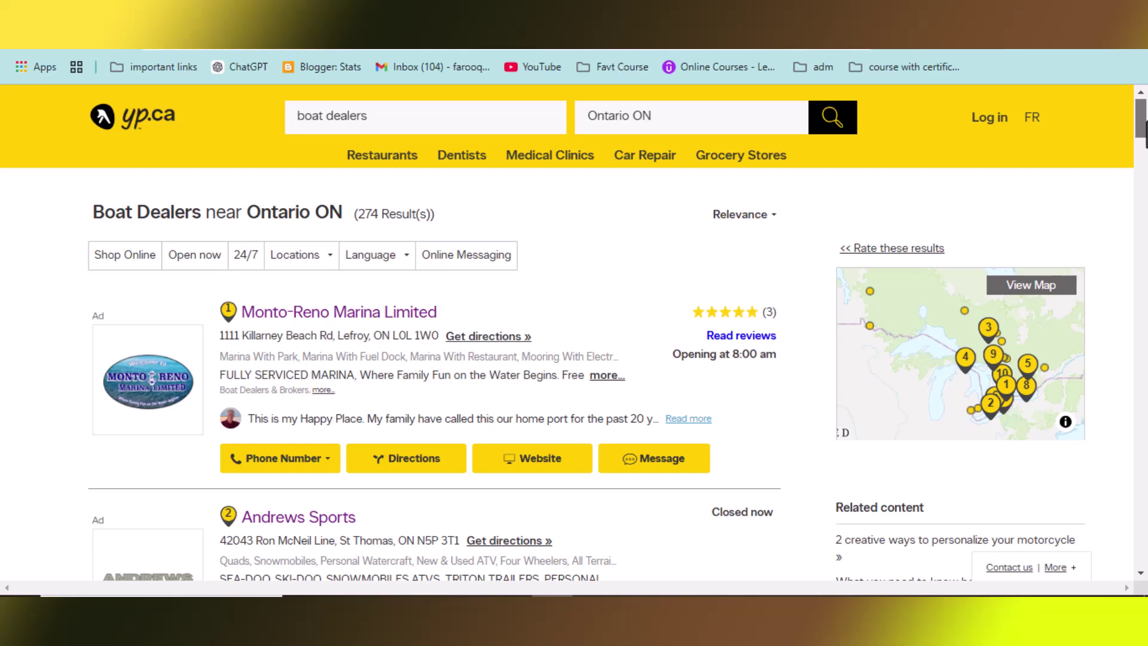
pyautogui.moveTo(1145, 127); pyautogui.dragTo(1145, 243)
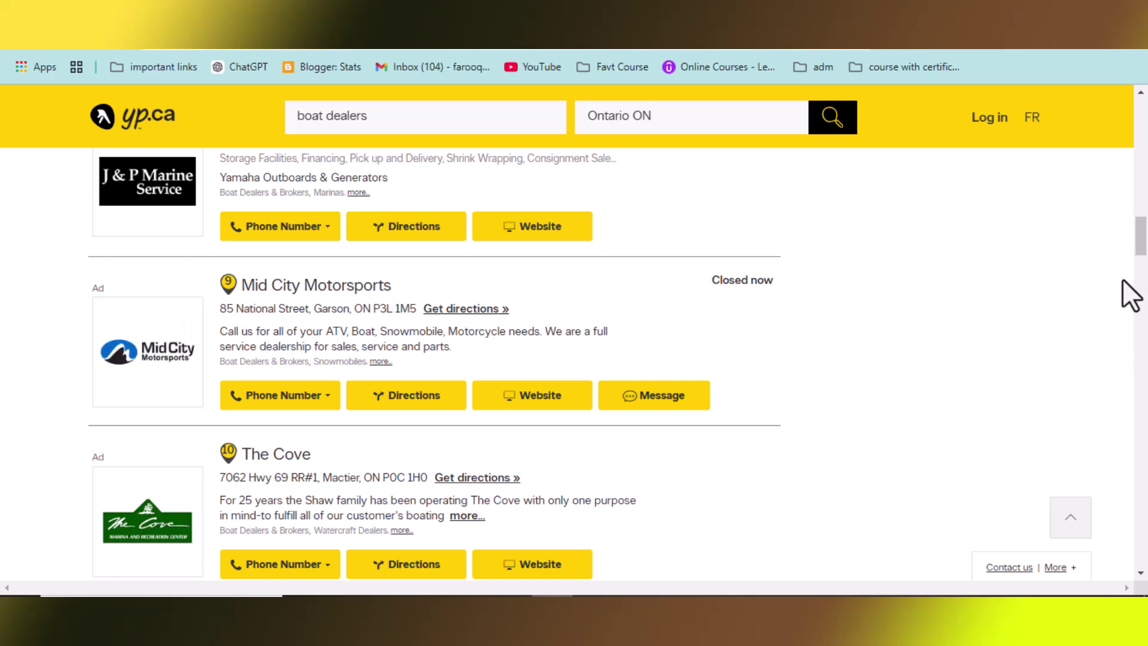
pyautogui.moveTo(1146, 244); pyautogui.dragTo(1145, 311)
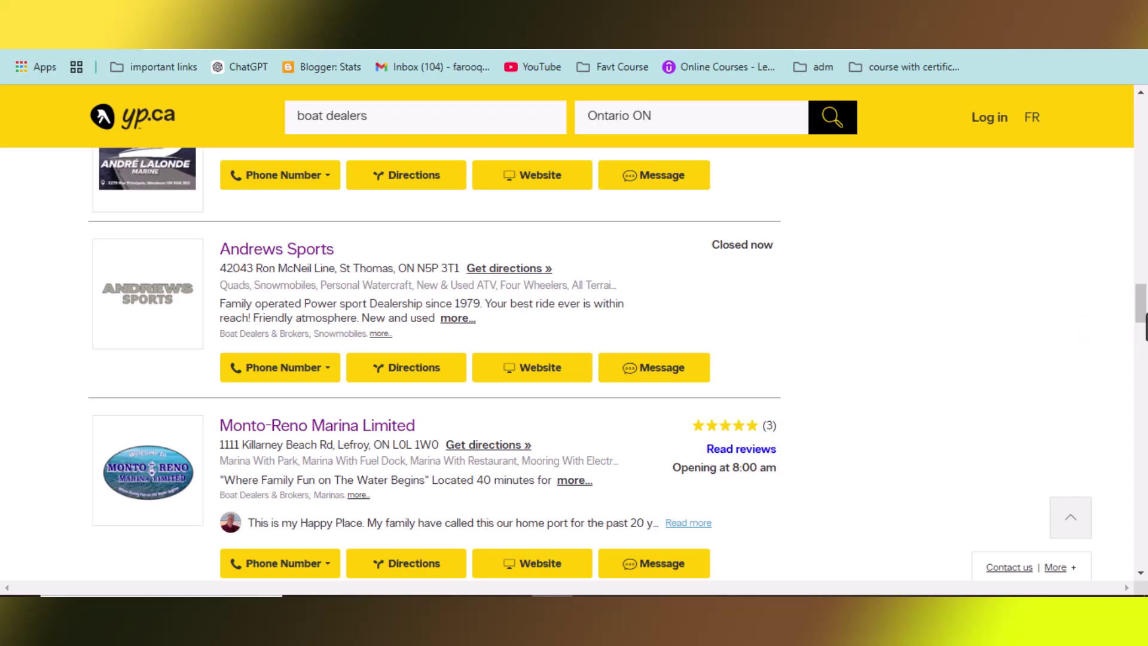
pyautogui.moveTo(1146, 326); pyautogui.dragTo(1146, 129)
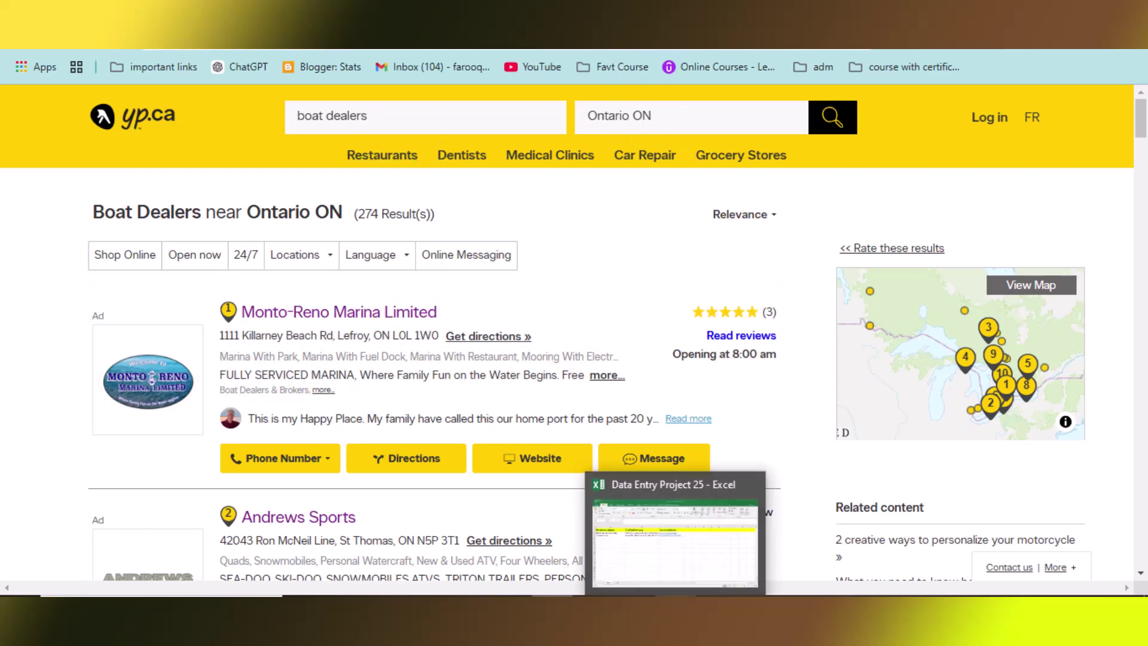
# - Switch to the Word project brief and copy the word "provinces" from its list of Canadian provinces
pyautogui.click(676, 550)
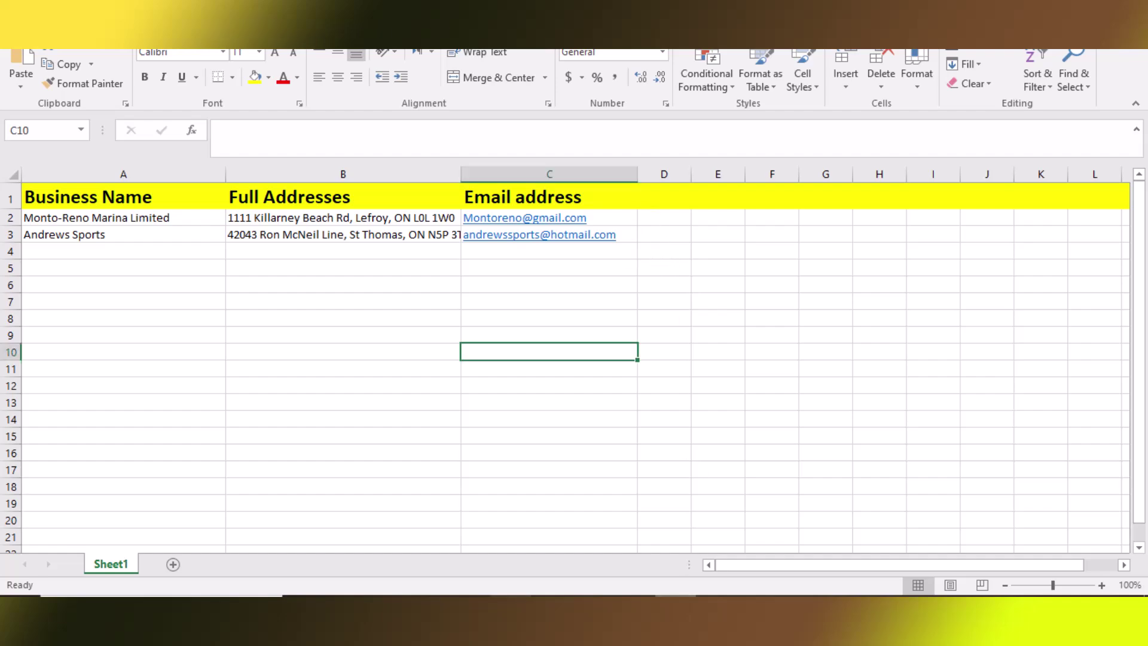
pyautogui.hotkey('alt', 'Tab')
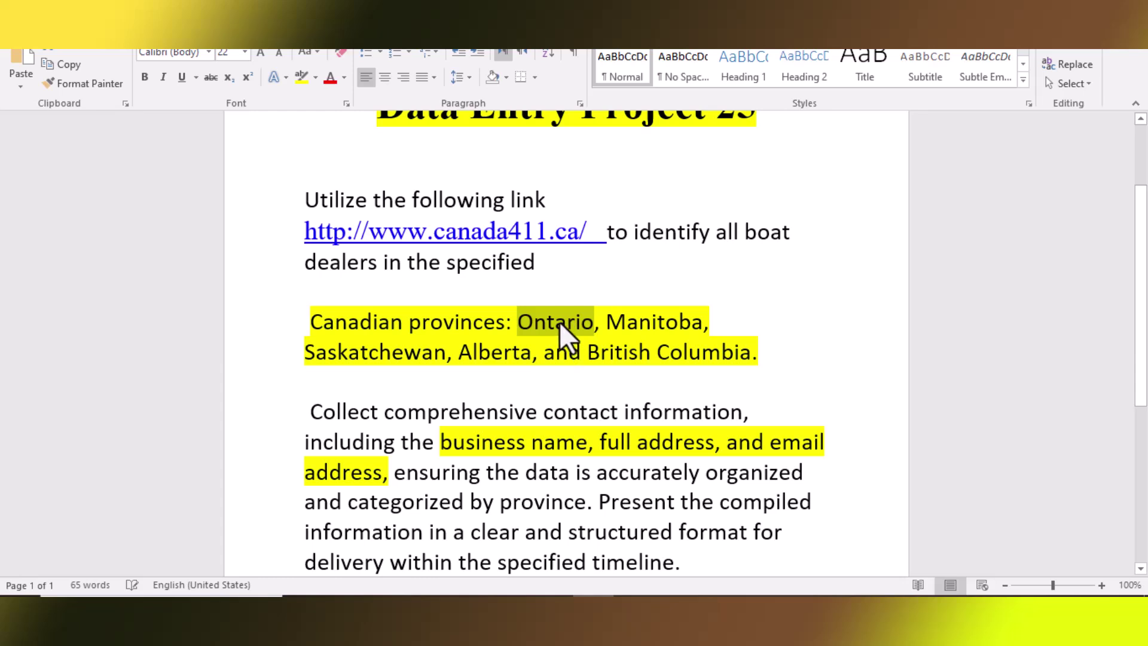
pyautogui.click(453, 351)
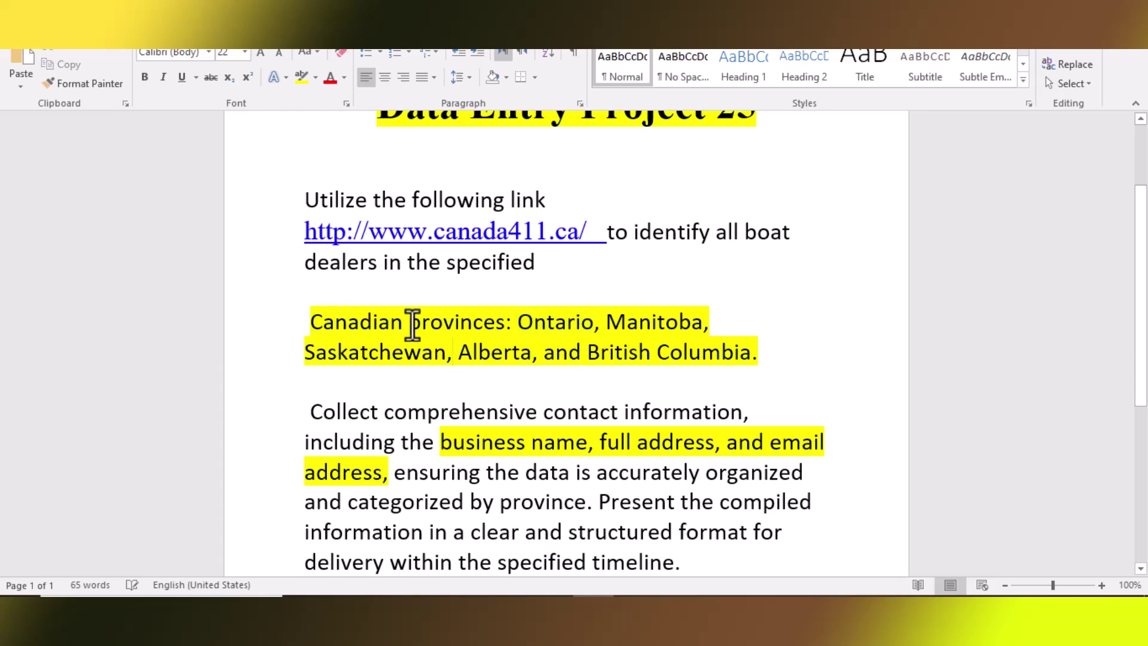
pyautogui.moveTo(408, 324)
pyautogui.mouseDown()
pyautogui.moveTo(500, 324)
pyautogui.moveTo(409, 326)
pyautogui.mouseUp()
pyautogui.click(485, 326)
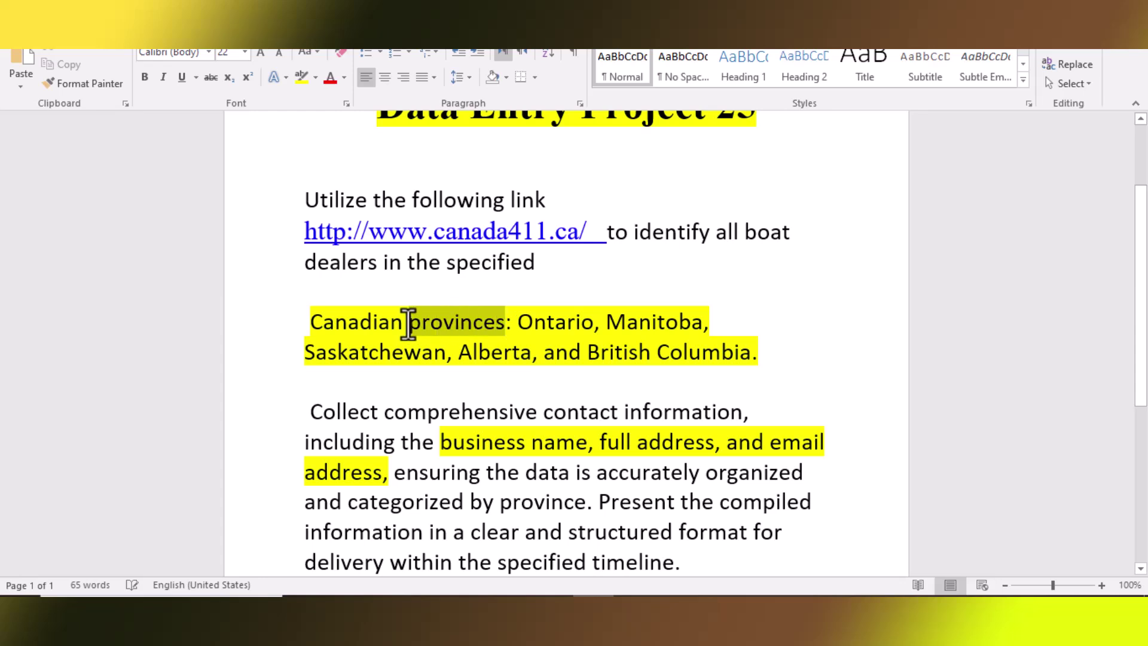
pyautogui.rightClick(424, 326)
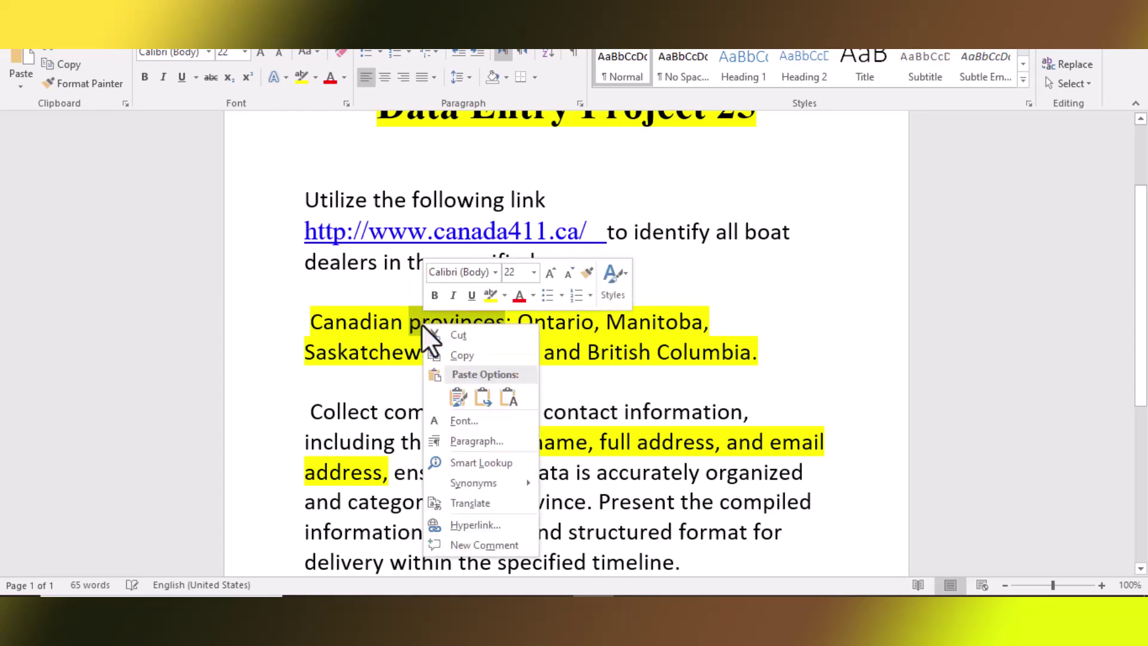
pyautogui.click(461, 355)
# - Paste "provinces" into cell D1 of the Excel sheet as a column heading and widen column D to fit it
pyautogui.click(663, 583)
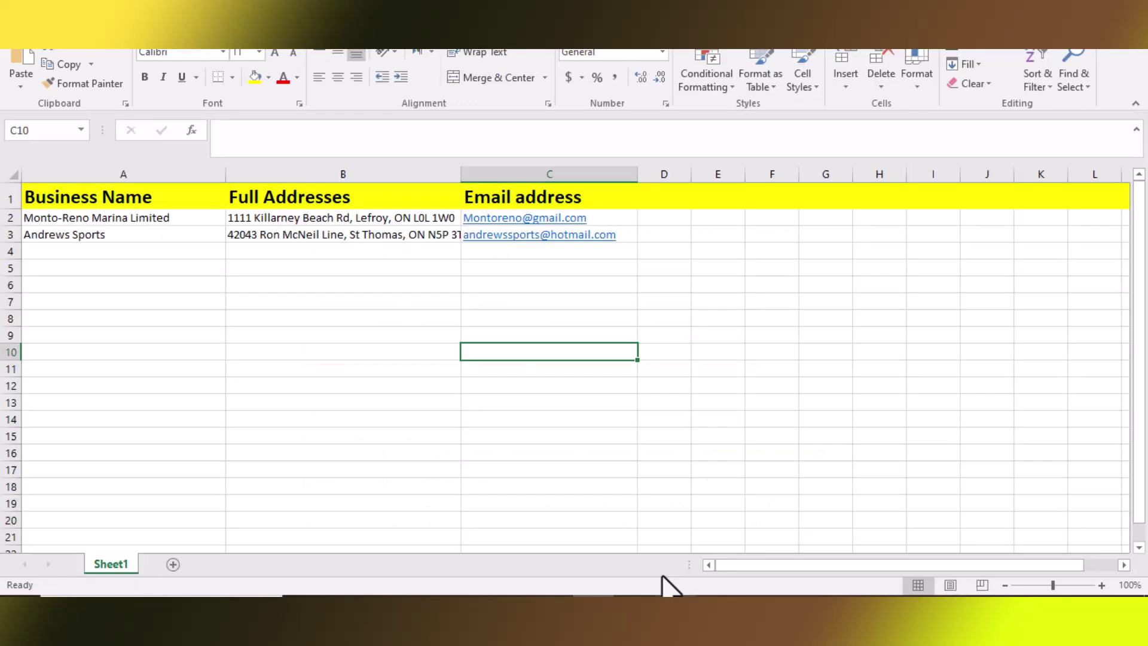
pyautogui.doubleClick(655, 199)
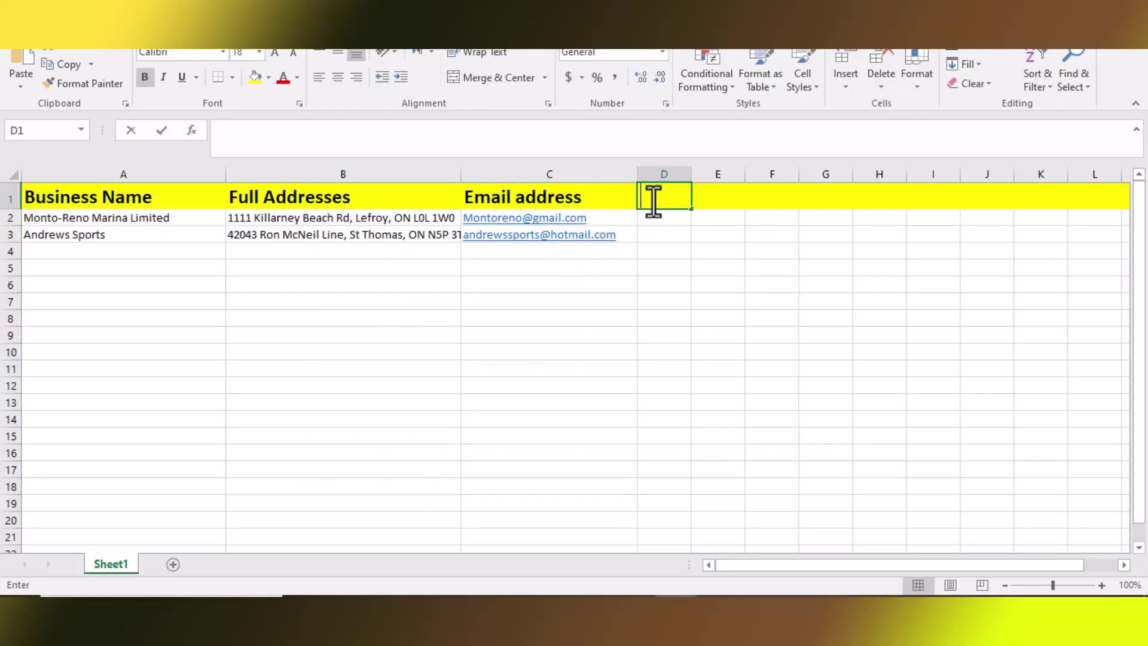
pyautogui.rightClick(654, 200)
pyautogui.click(685, 278)
pyautogui.click(664, 366)
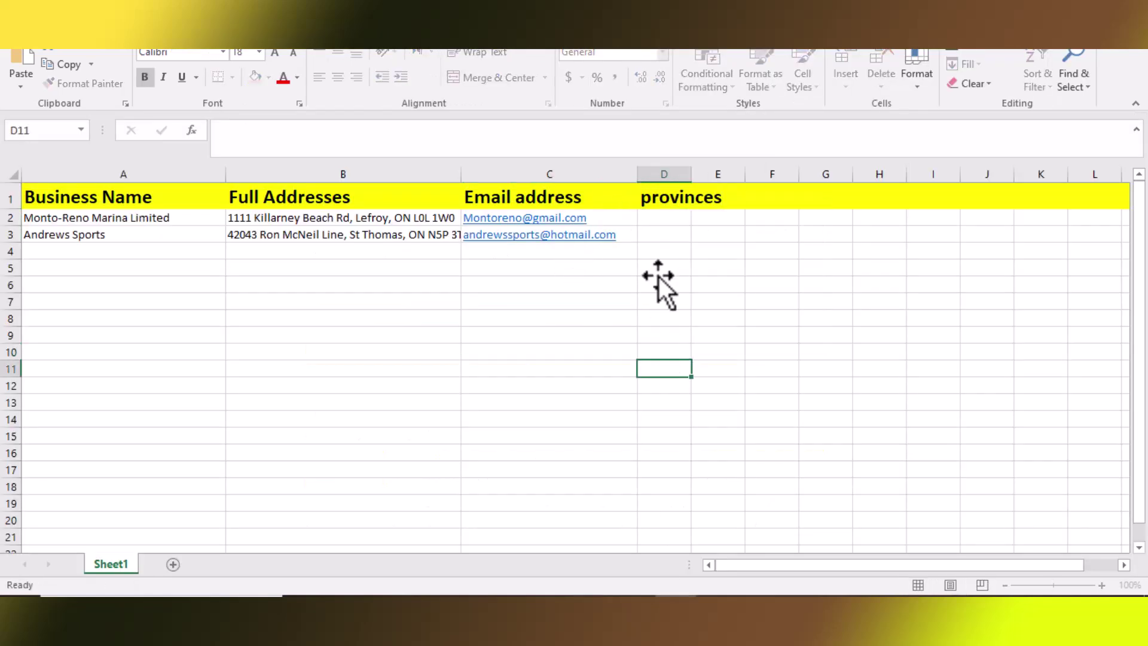
pyautogui.moveTo(692, 174); pyautogui.dragTo(746, 174)
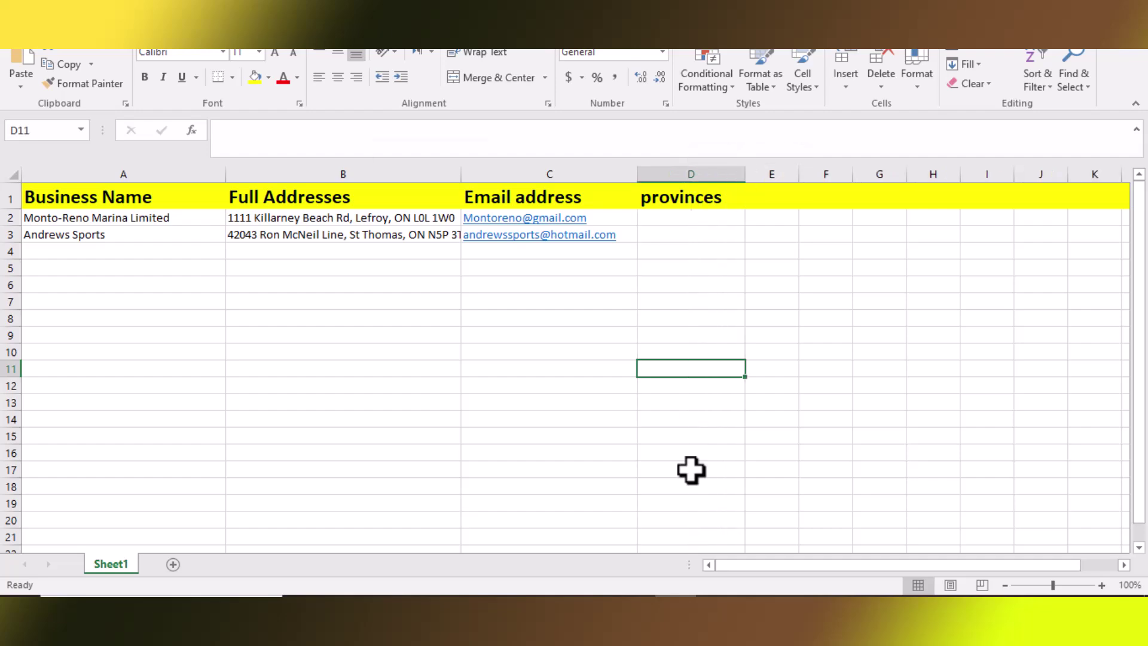
# - Return to the Word project brief and copy the province name "Ontario"
pyautogui.hotkey('alt', 'Tab')
pyautogui.doubleClick(458, 321)
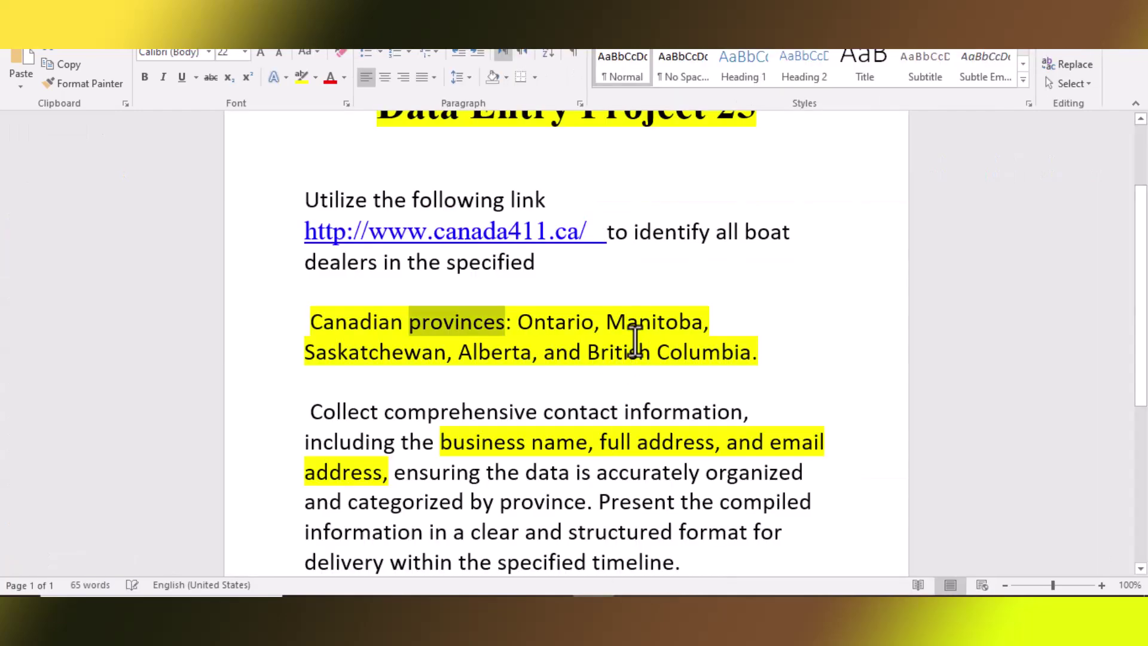
pyautogui.click(581, 323)
pyautogui.moveTo(520, 322)
pyautogui.mouseDown()
pyautogui.moveTo(595, 322)
pyautogui.moveTo(518, 317)
pyautogui.mouseUp()
pyautogui.click(586, 322)
pyautogui.click(526, 326)
pyautogui.click(576, 327)
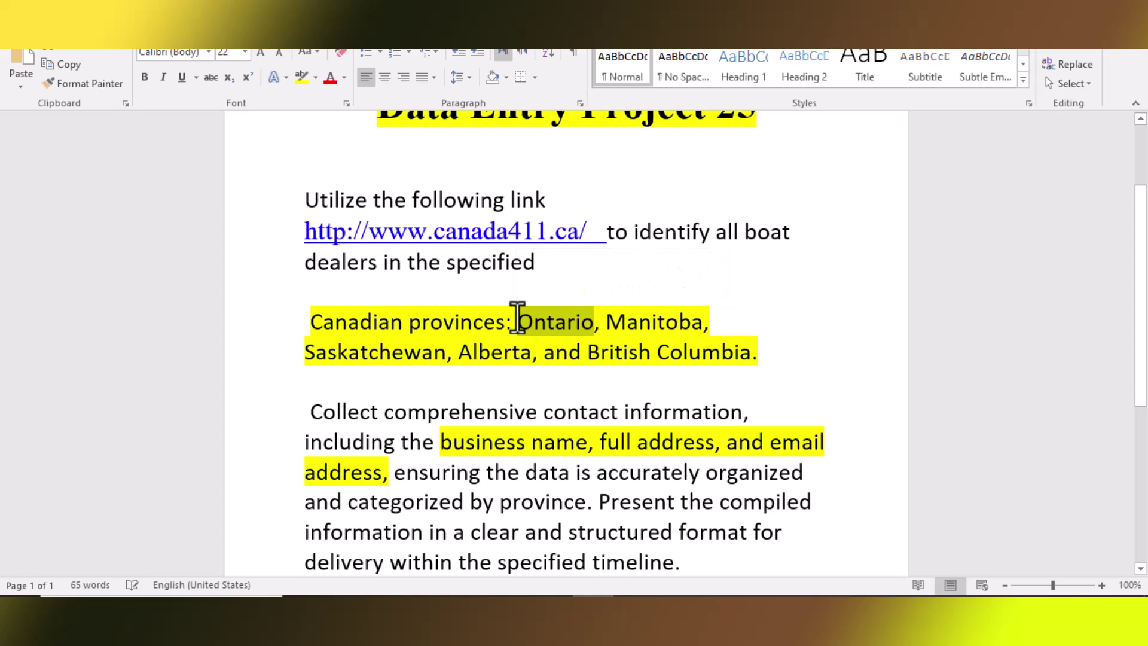
# - Switch to the Excel sheet and paste "Ontario" into cell D2, under provinces
pyautogui.click(675, 596)
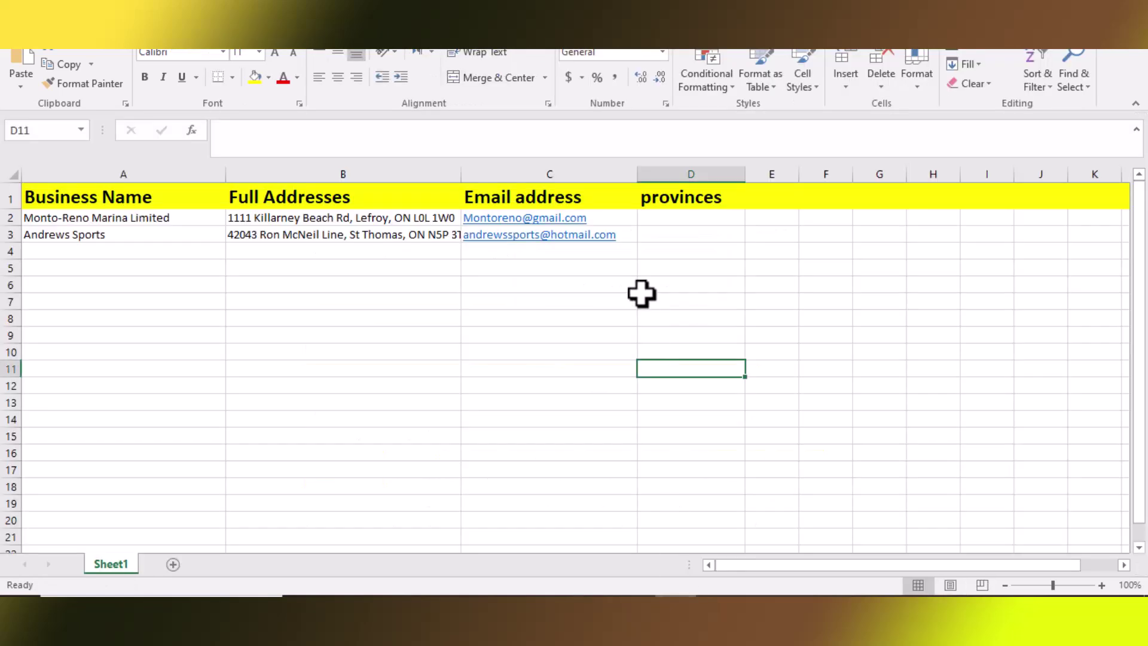
pyautogui.click(654, 218)
pyautogui.rightClick(653, 218)
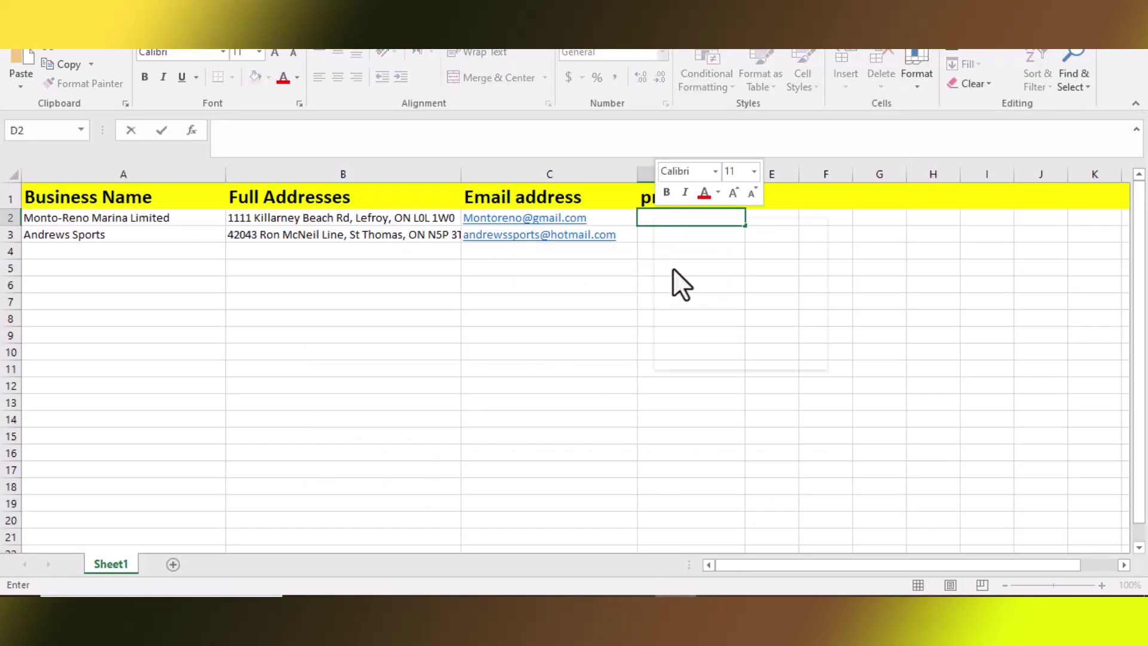
pyautogui.click(684, 286)
pyautogui.click(686, 315)
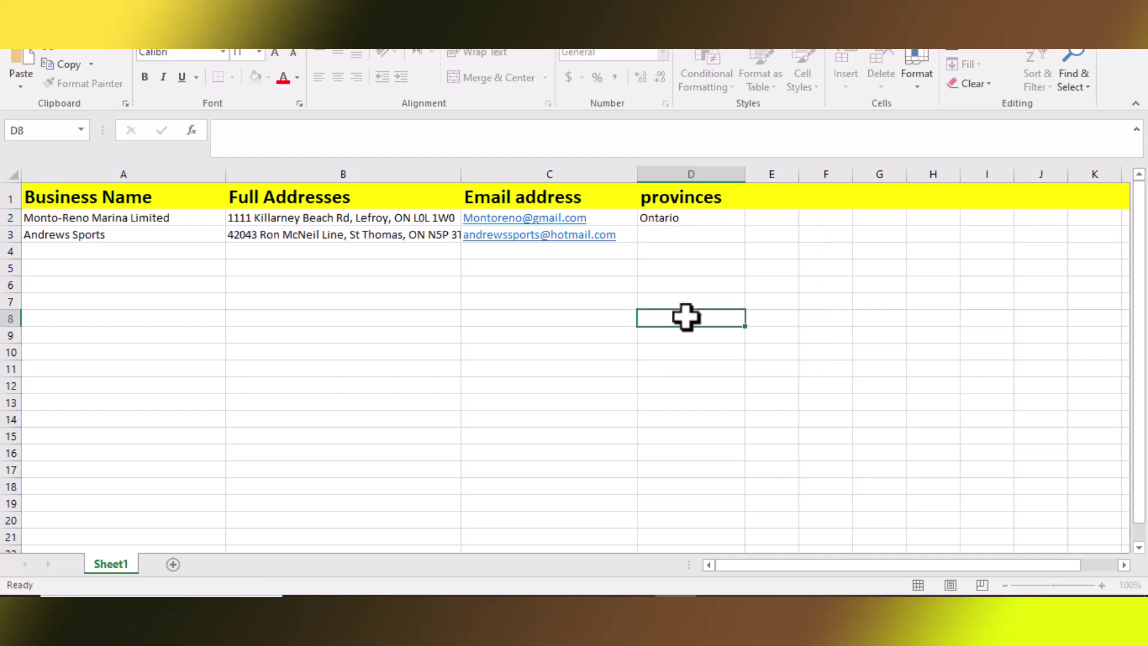
# - Check the Ontario result count in the browser, then fill "Ontario" from D2 down to D274 in the Excel sheet and review the filled column
pyautogui.click(698, 222)
pyautogui.click(622, 597)
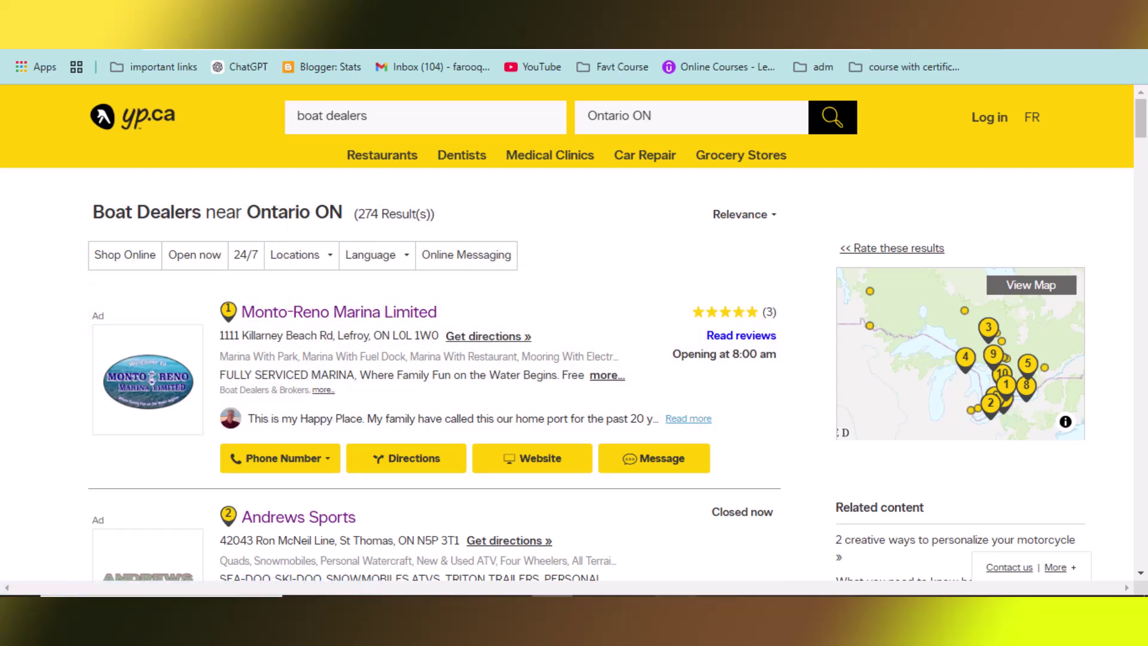
pyautogui.hotkey('alt', 'Tab')
pyautogui.click(664, 403)
pyautogui.click(726, 218)
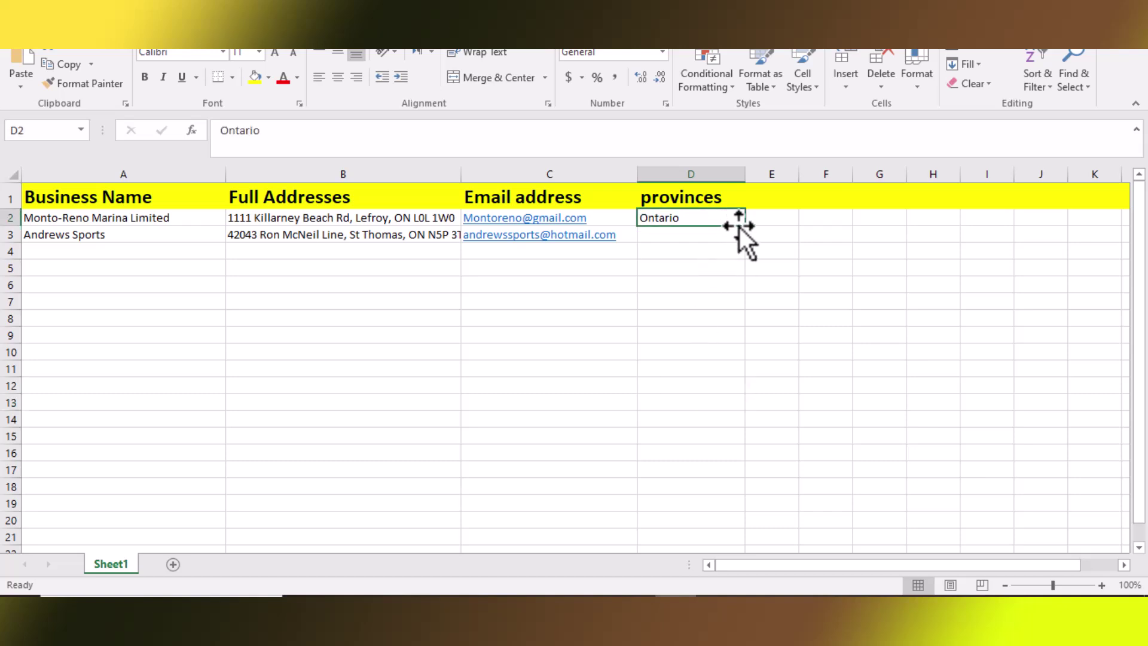
pyautogui.moveTo(744, 225); pyautogui.dragTo(734, 349)
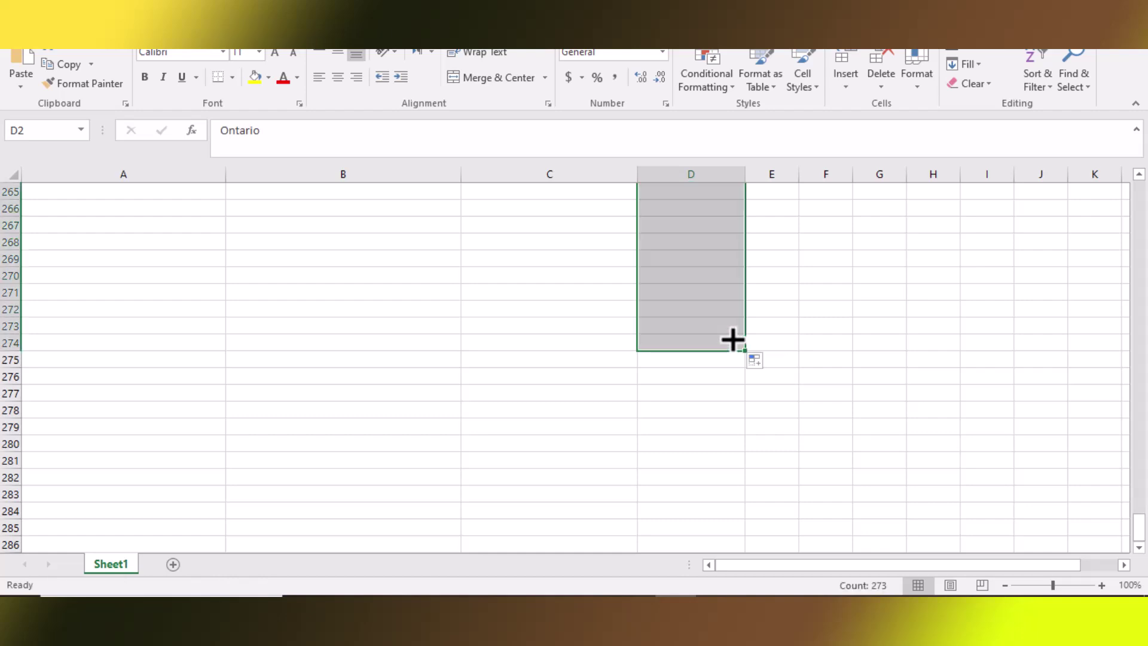
pyautogui.click(692, 294)
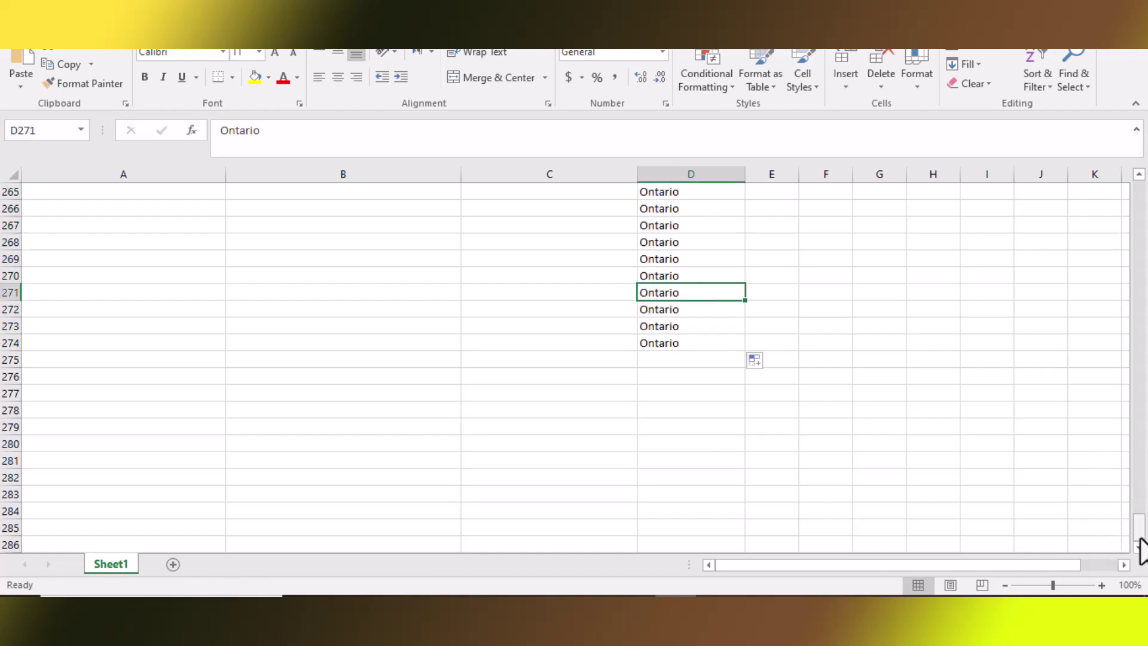
pyautogui.moveTo(1140, 538); pyautogui.dragTo(1146, 197)
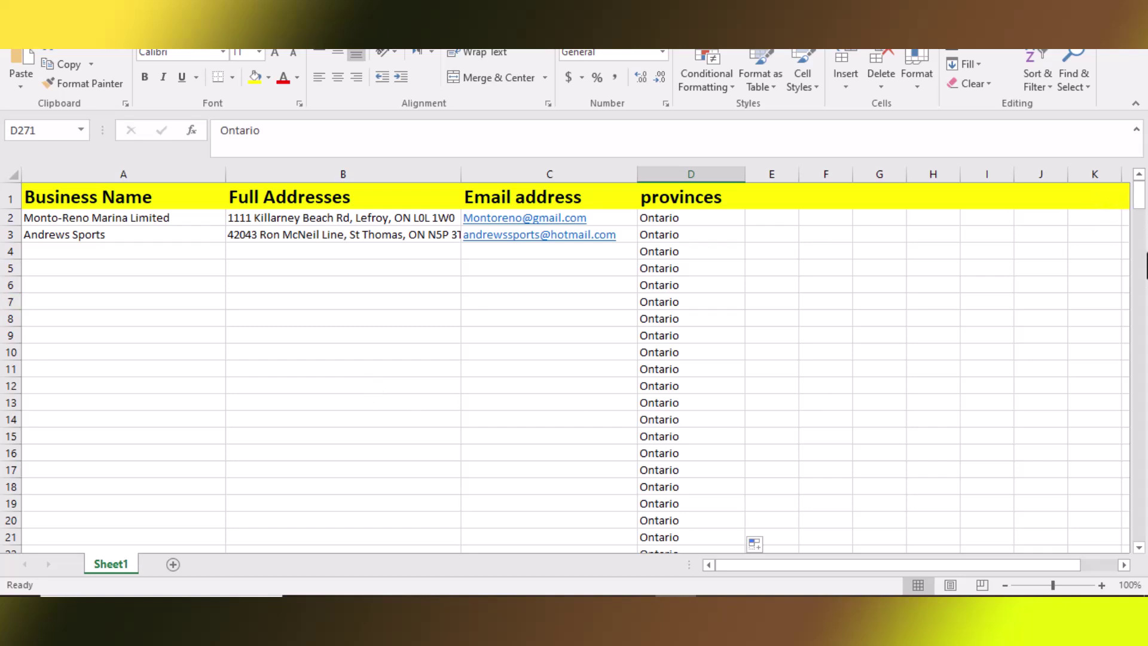
pyautogui.moveTo(1143, 209); pyautogui.dragTo(1146, 402)
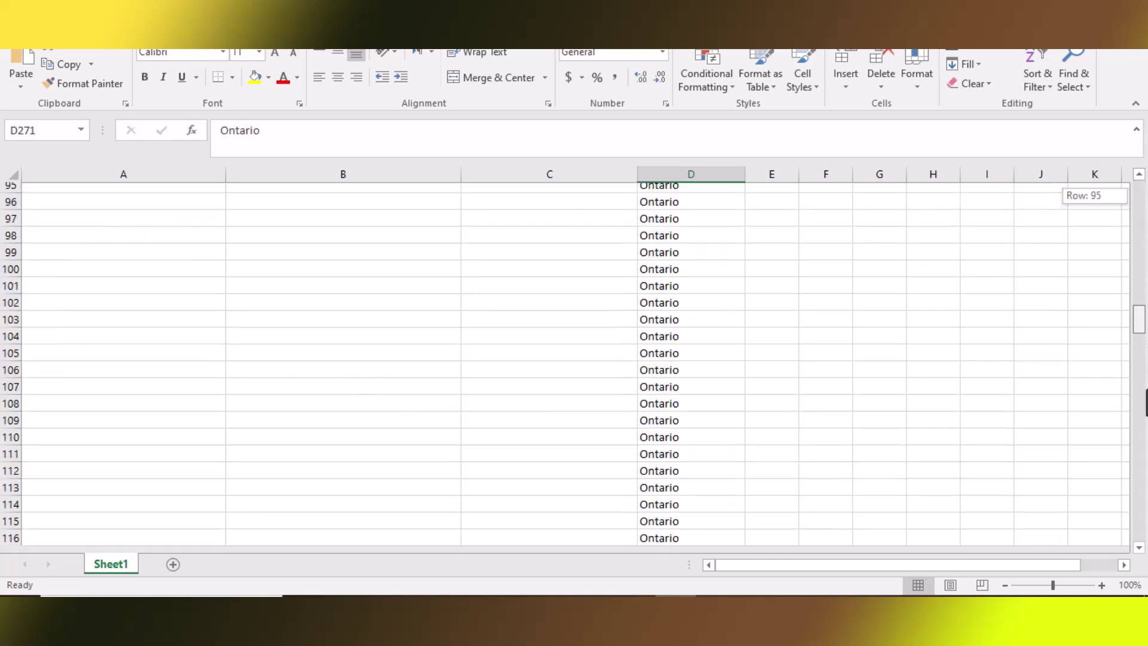
pyautogui.moveTo(1146, 449); pyautogui.dragTo(1139, 528)
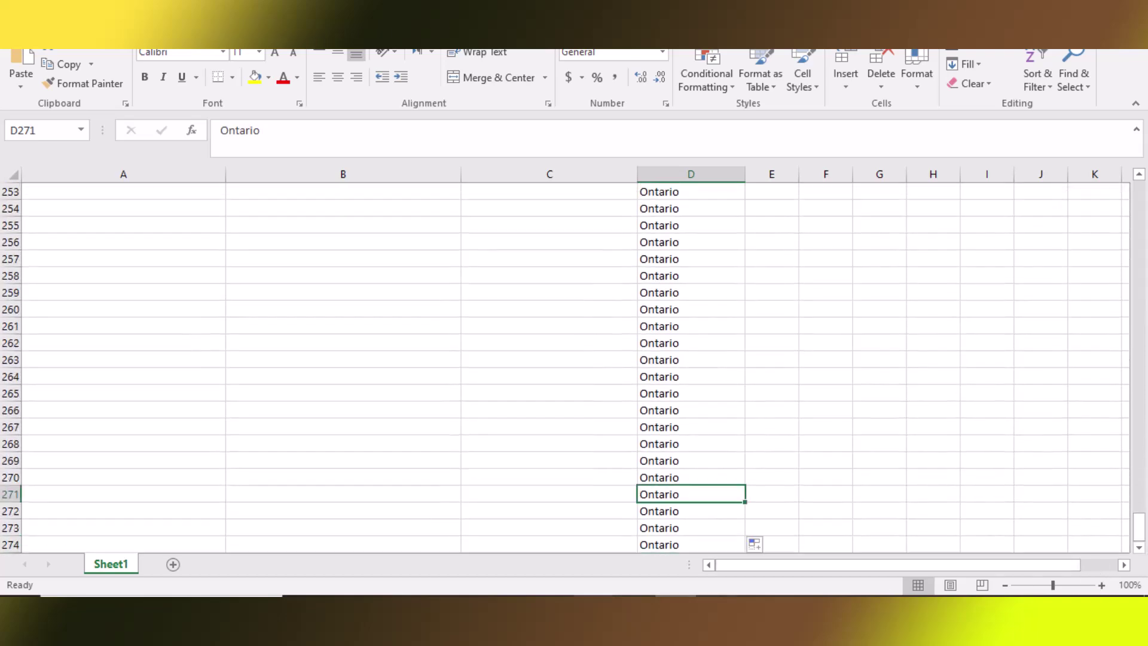
# - Switch to the Word project brief and copy the province name "Manitoba"
pyautogui.hotkey('alt', 'Tab')
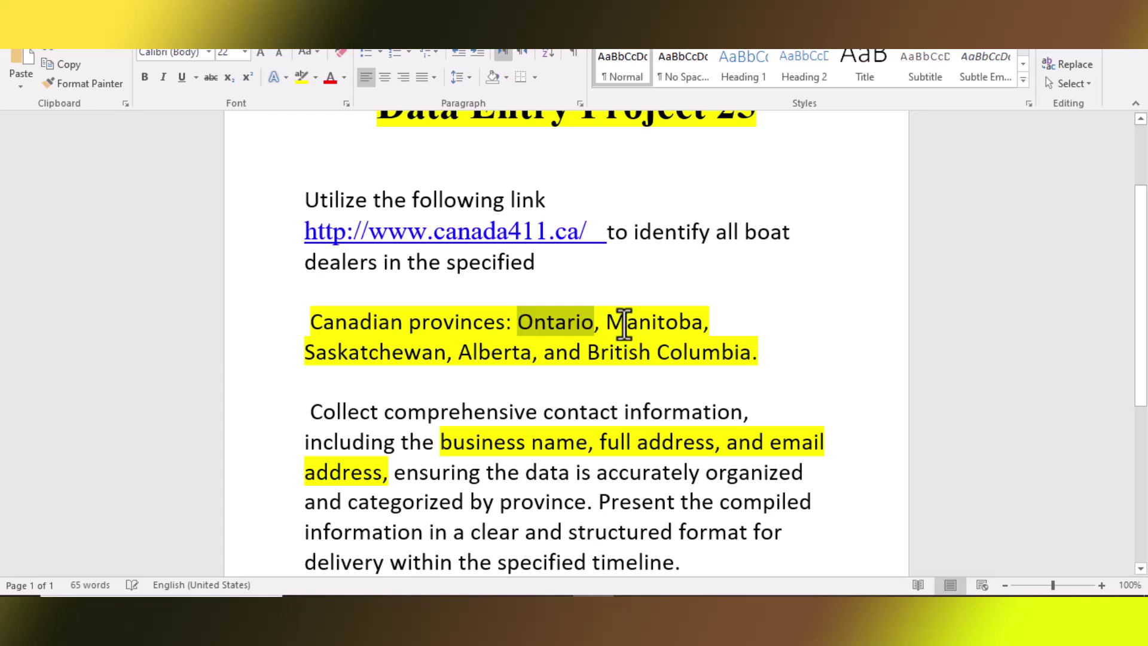
pyautogui.moveTo(606, 322); pyautogui.dragTo(701, 335)
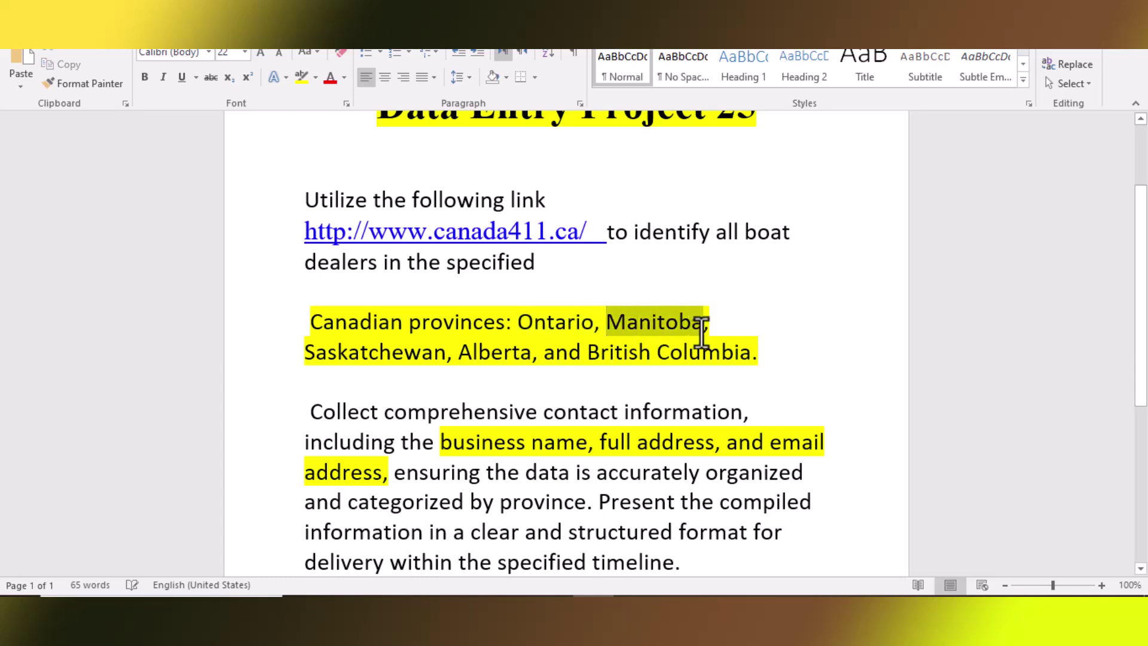
pyautogui.rightClick(688, 329)
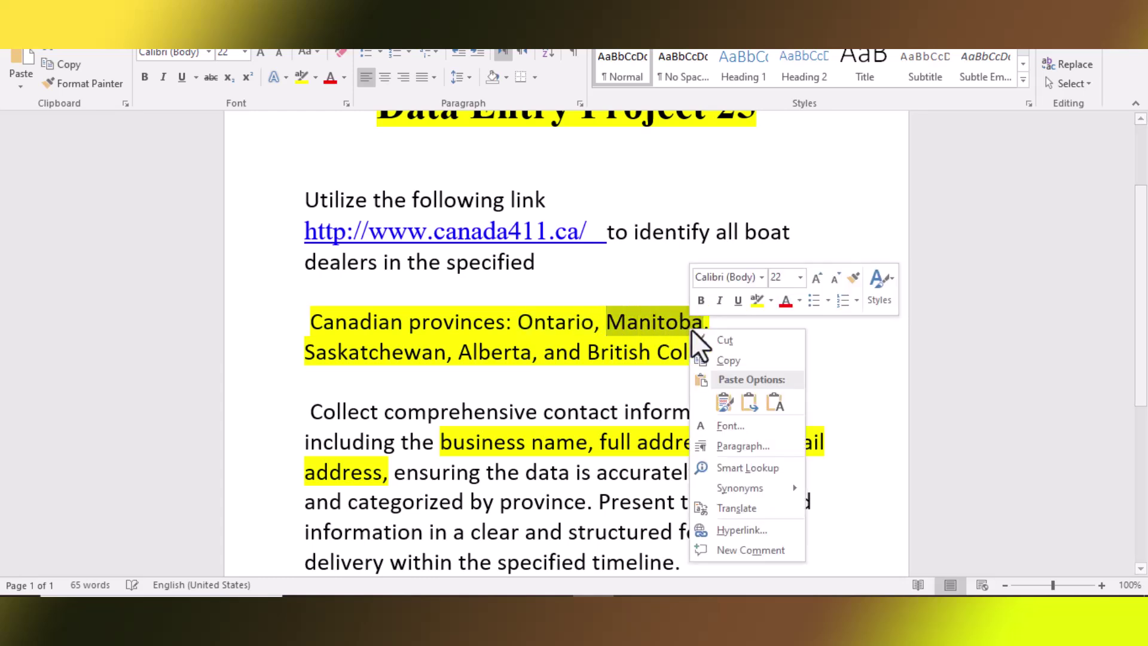
pyautogui.click(725, 357)
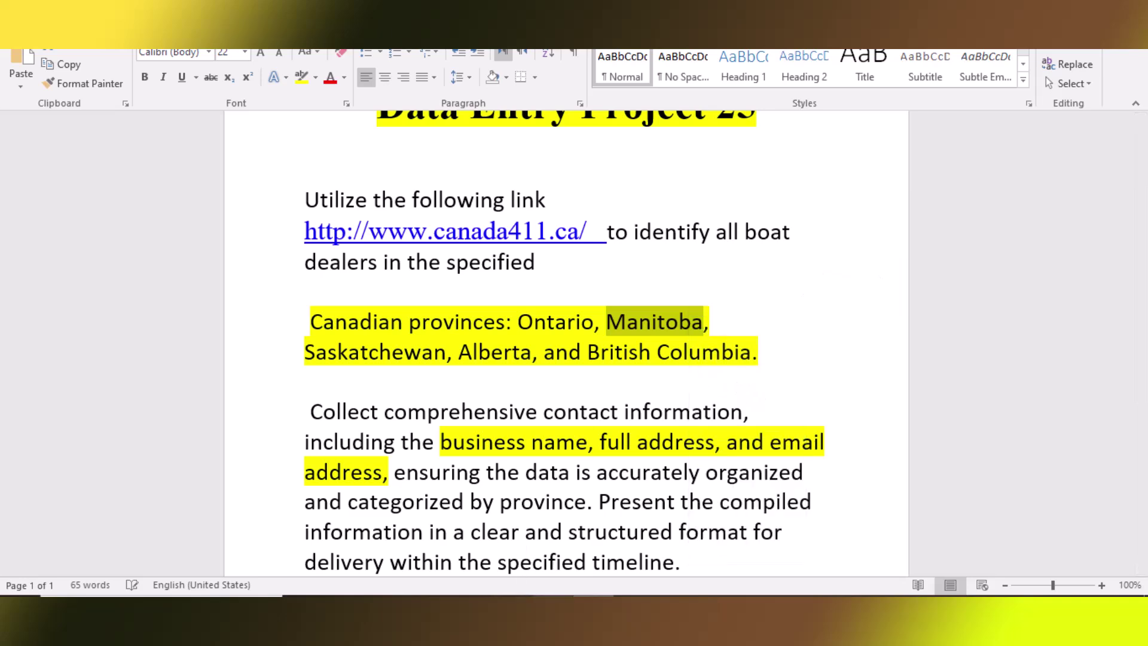
# - Return to yp.ca in the browser, search for boat dealers with Manitoba as the location, and look through the listings
pyautogui.hotkey('alt', 'Tab')
pyautogui.moveTo(658, 115); pyautogui.dragTo(548, 116)
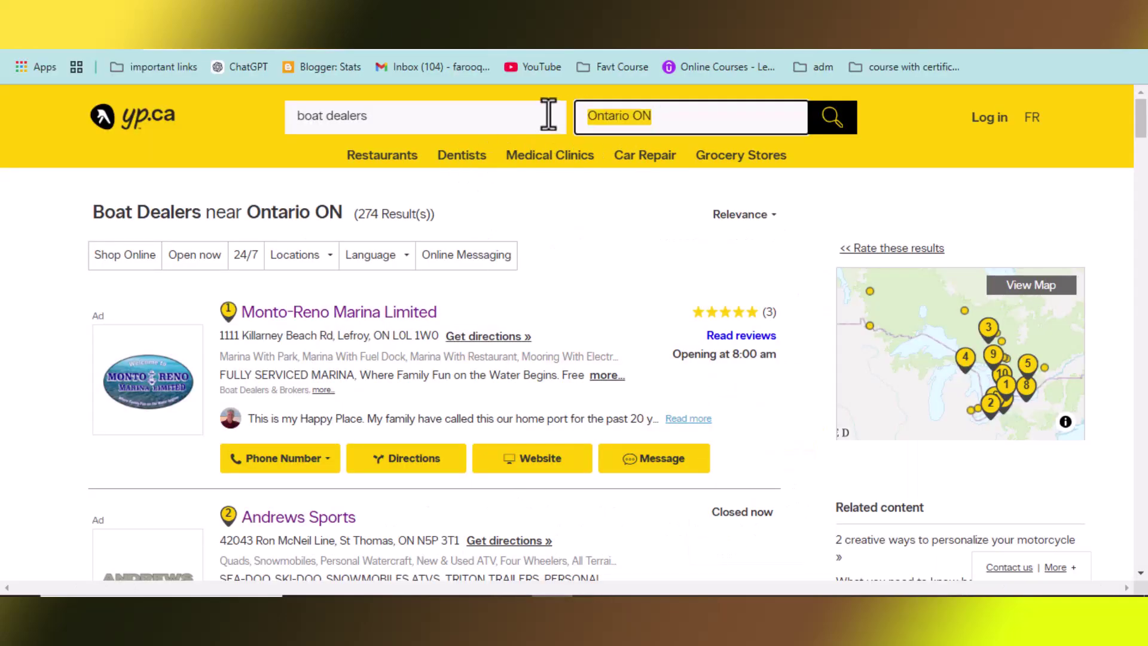
pyautogui.press('BackSpace')
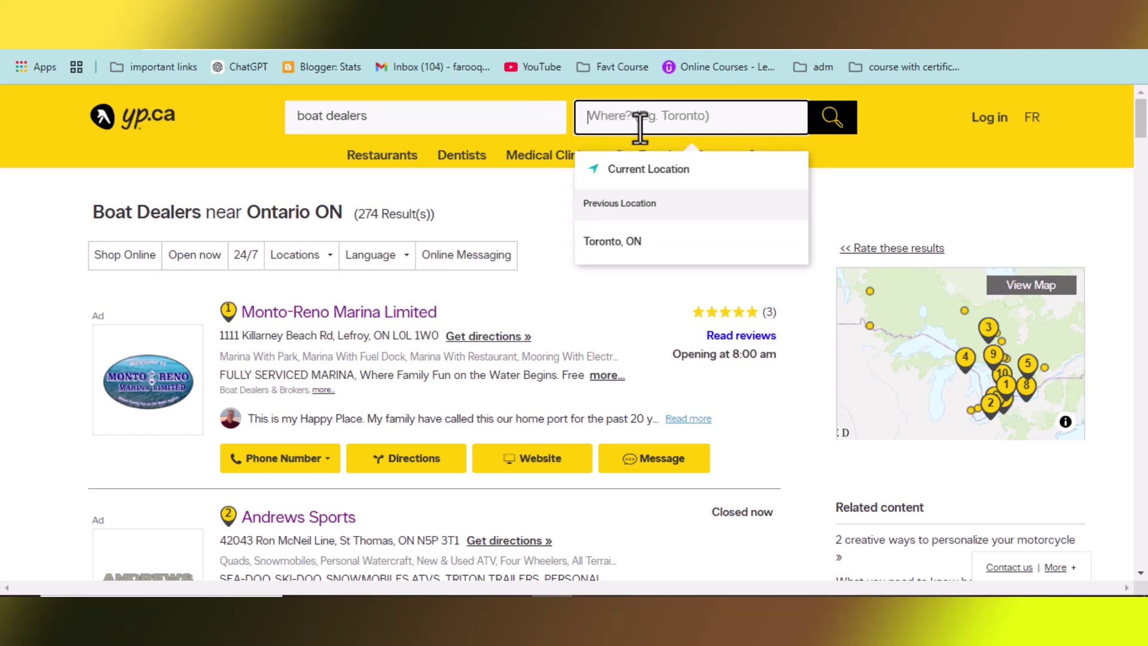
pyautogui.hotkey('ctrl', 'v')
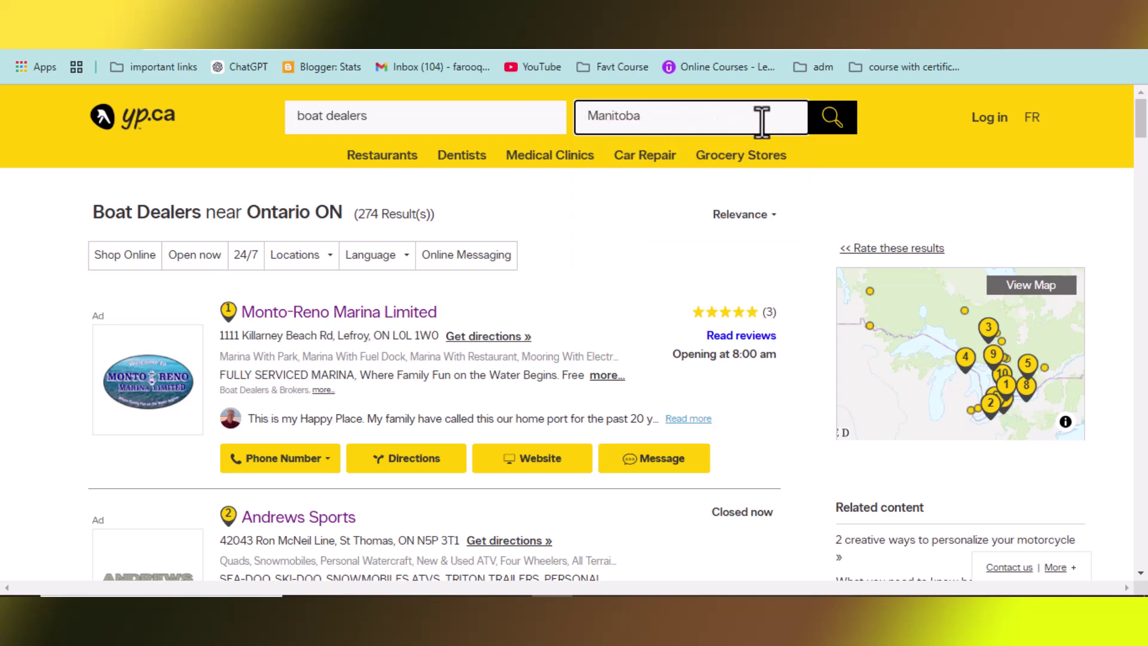
pyautogui.click(819, 120)
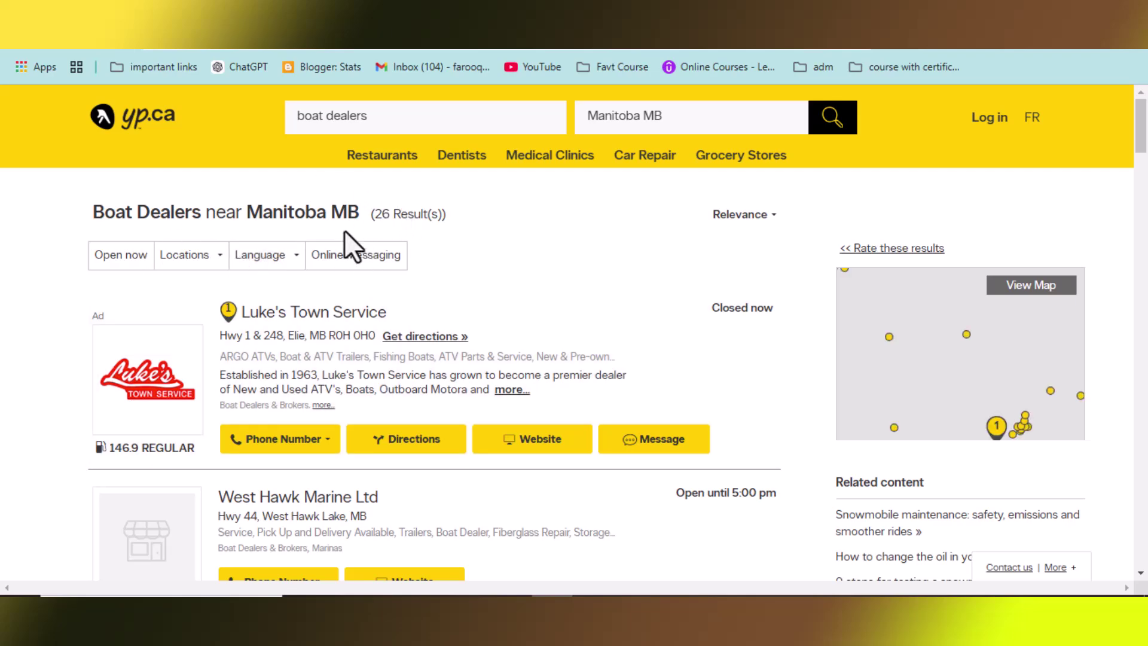
pyautogui.scroll(-5, 574, 371)
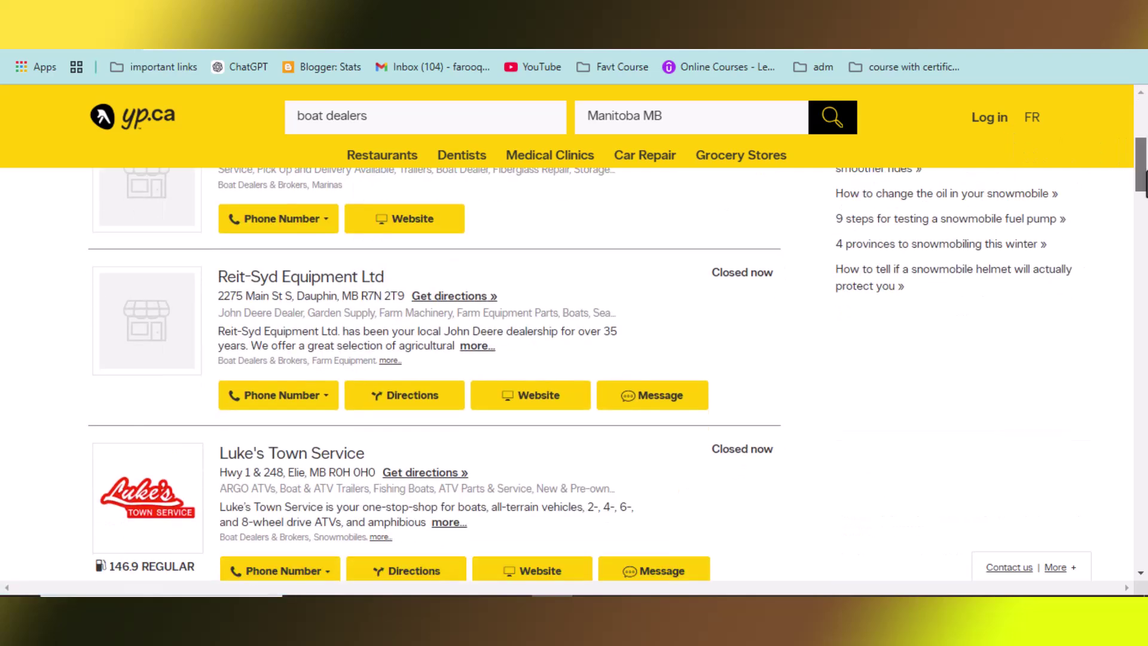
pyautogui.scroll(5, 575, 371)
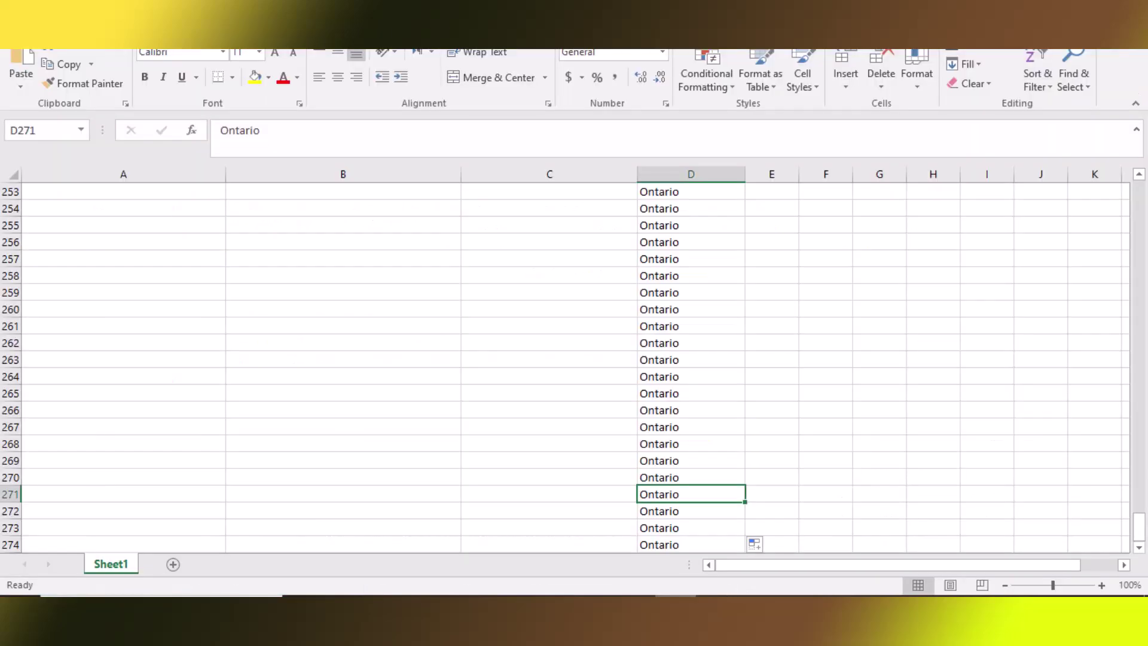
# - Clear the "Ontario" entry from cell D274 in the Excel sheet
pyautogui.click(874, 513)
pyautogui.click(658, 543)
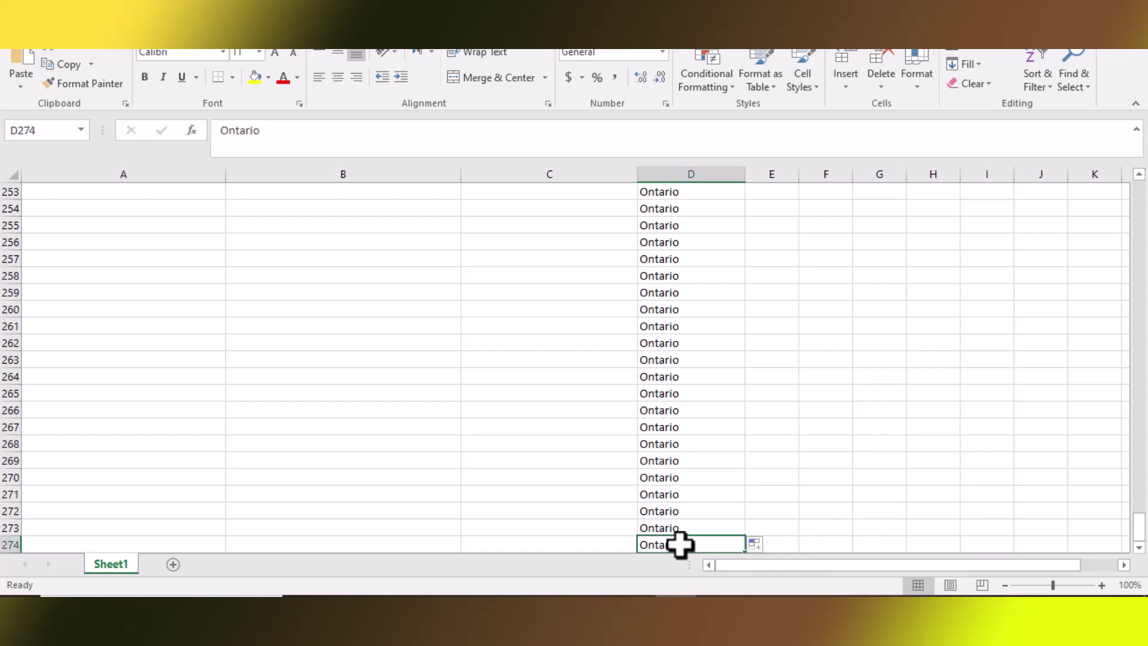
pyautogui.doubleClick(681, 545)
pyautogui.moveTo(682, 545); pyautogui.dragTo(607, 544)
pyautogui.press('BackSpace')
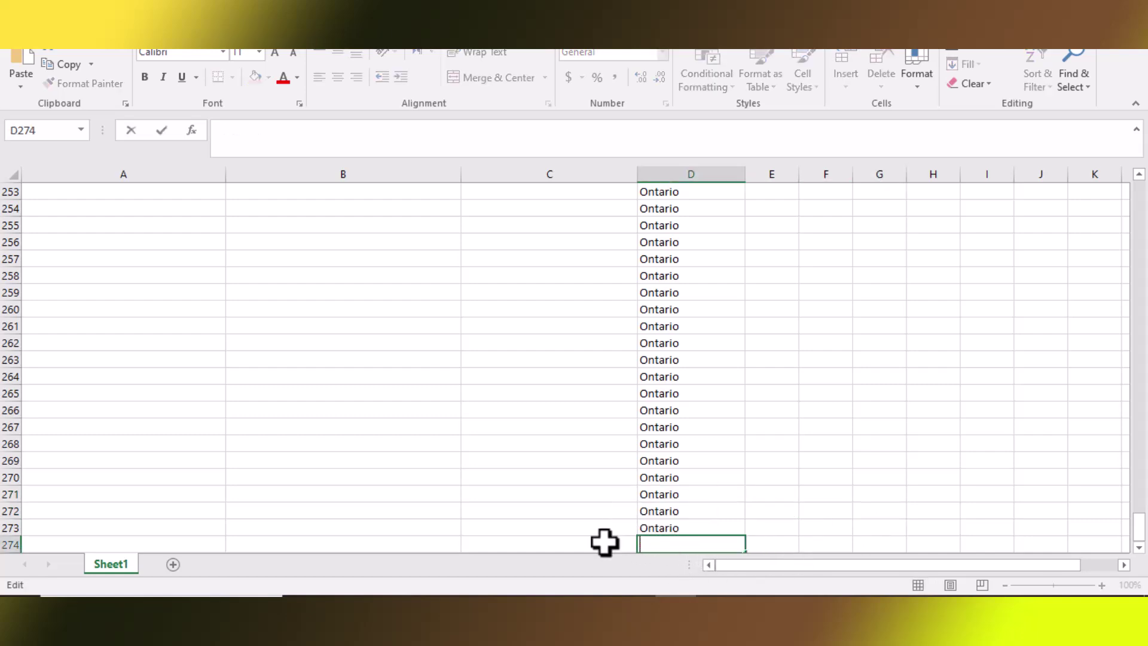
pyautogui.click(469, 494)
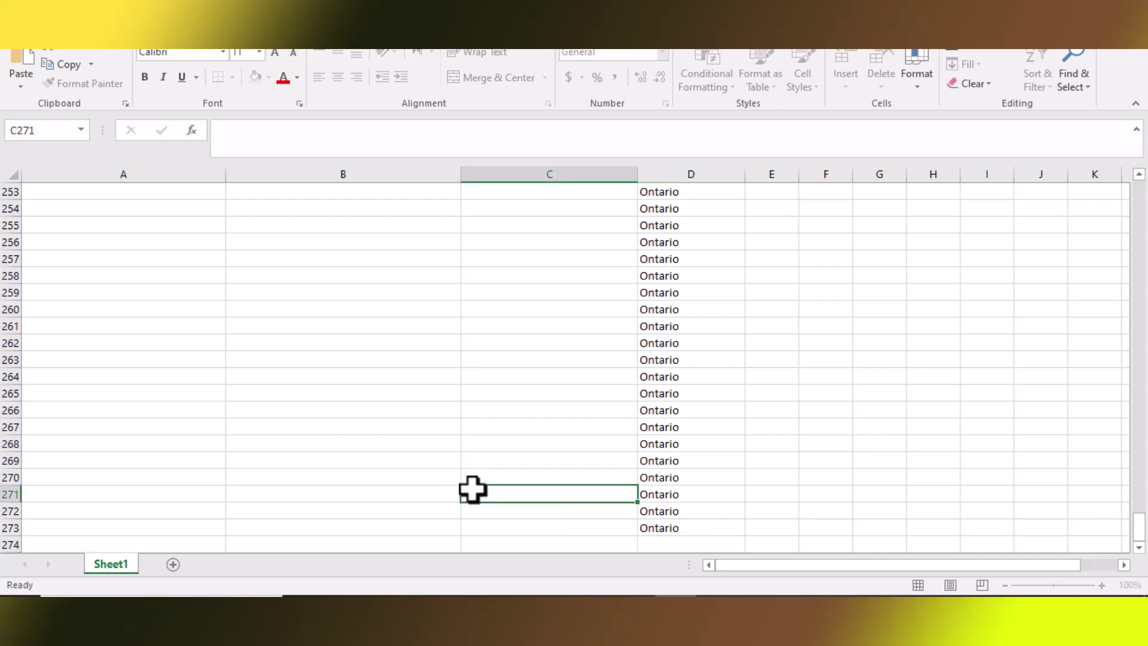
# - Paste the copied province name "Manitoba" into cell D274, directly below the Ontario rows
pyautogui.click(93, 542)
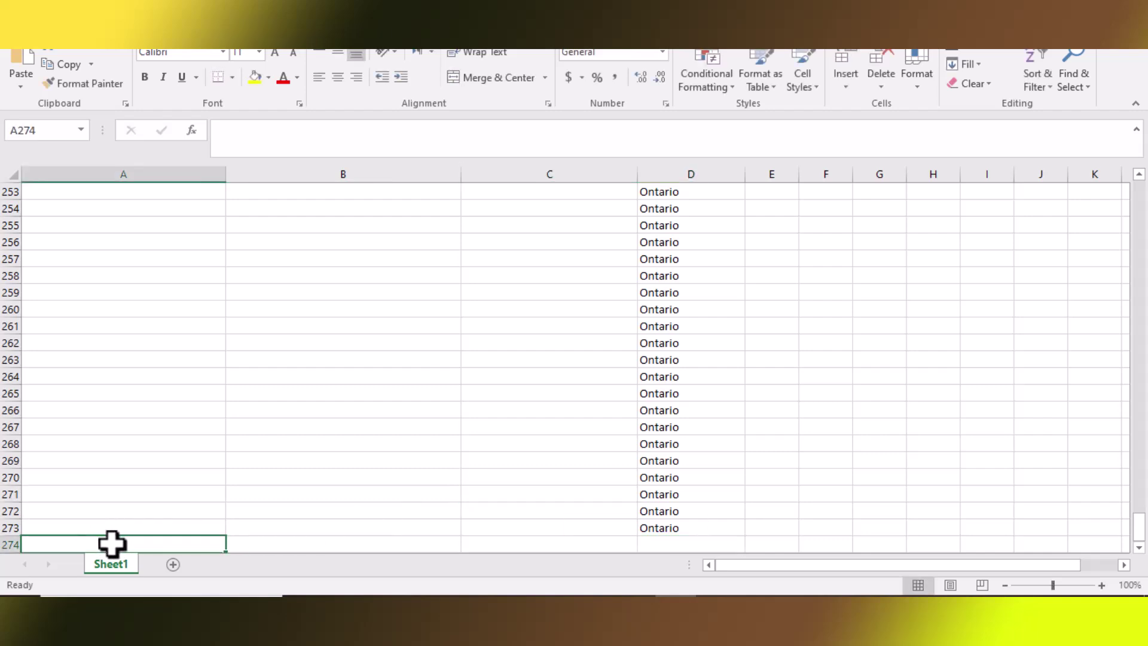
pyautogui.click(291, 541)
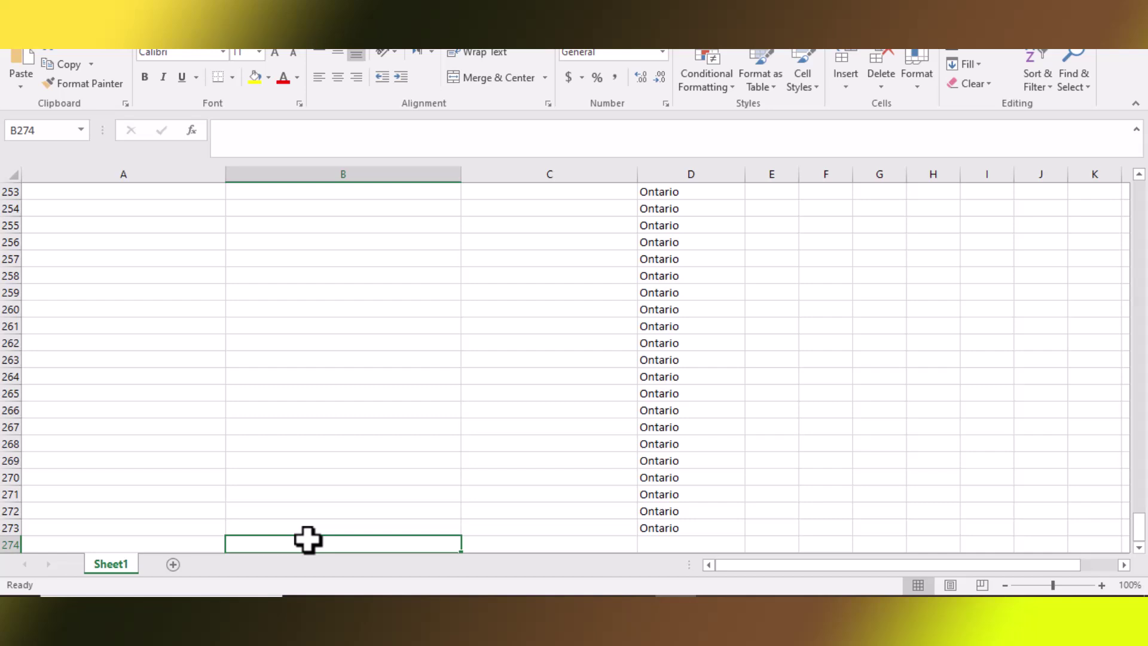
pyautogui.click(519, 541)
pyautogui.click(664, 542)
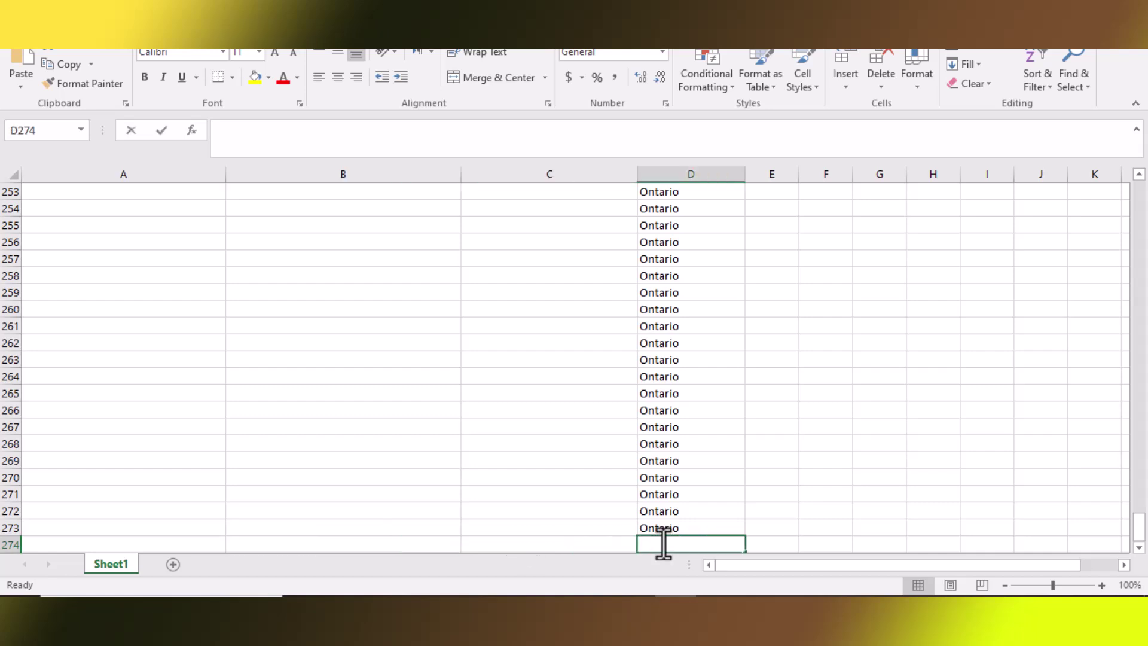
pyautogui.doubleClick(664, 543)
pyautogui.rightClick(665, 541)
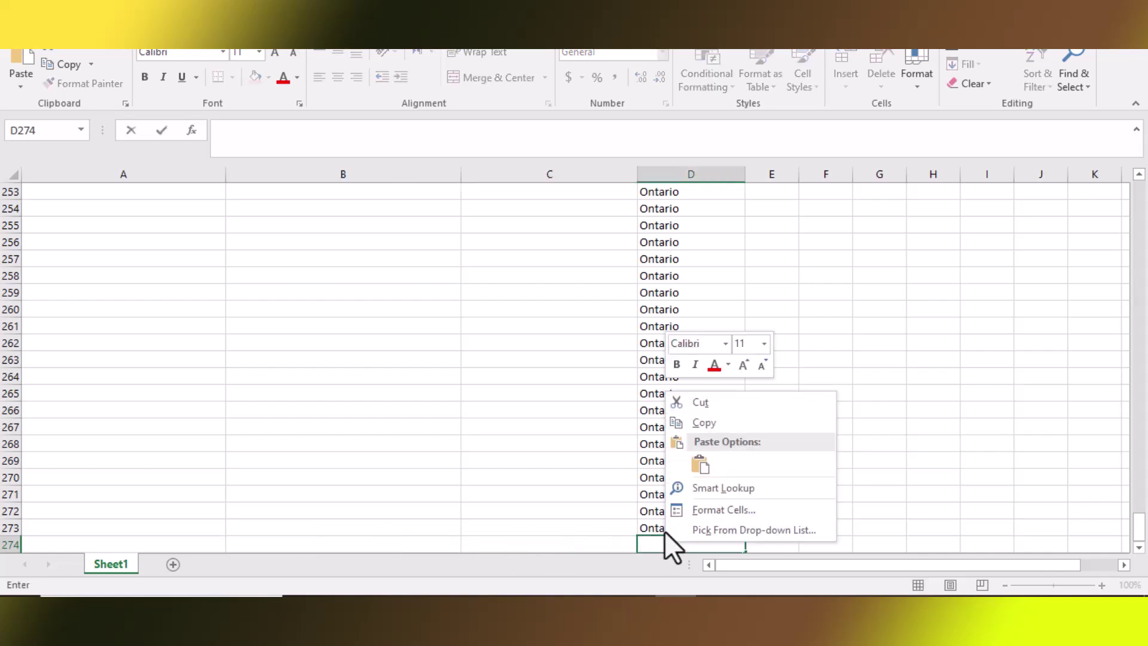
pyautogui.click(698, 462)
pyautogui.click(825, 494)
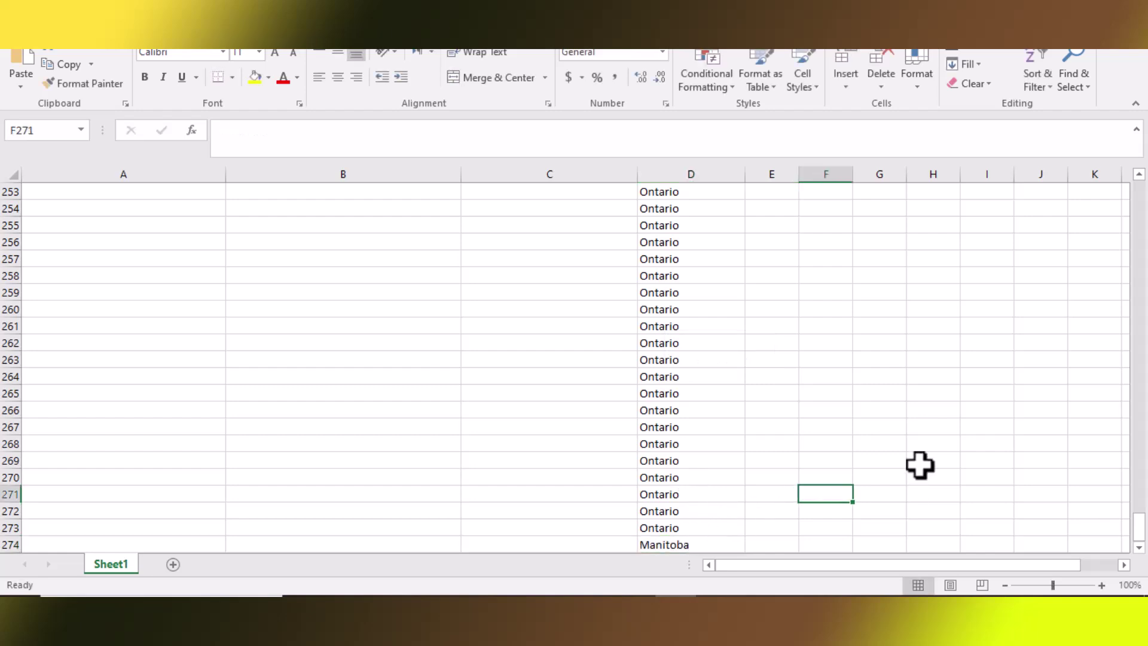
# - Check the Manitoba results on yp.ca in the browser, then fill "Manitoba" from D274 down to D285 in the Excel sheet
pyautogui.hotkey('alt', 'Tab')
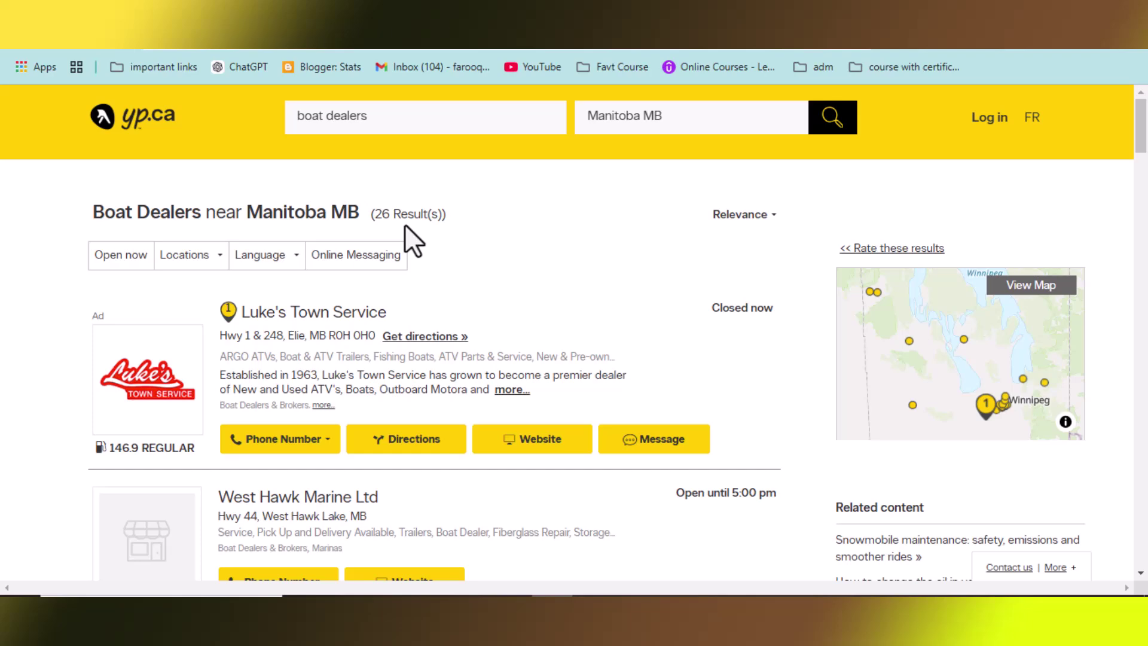
pyautogui.scroll(-20, 1145, 407)
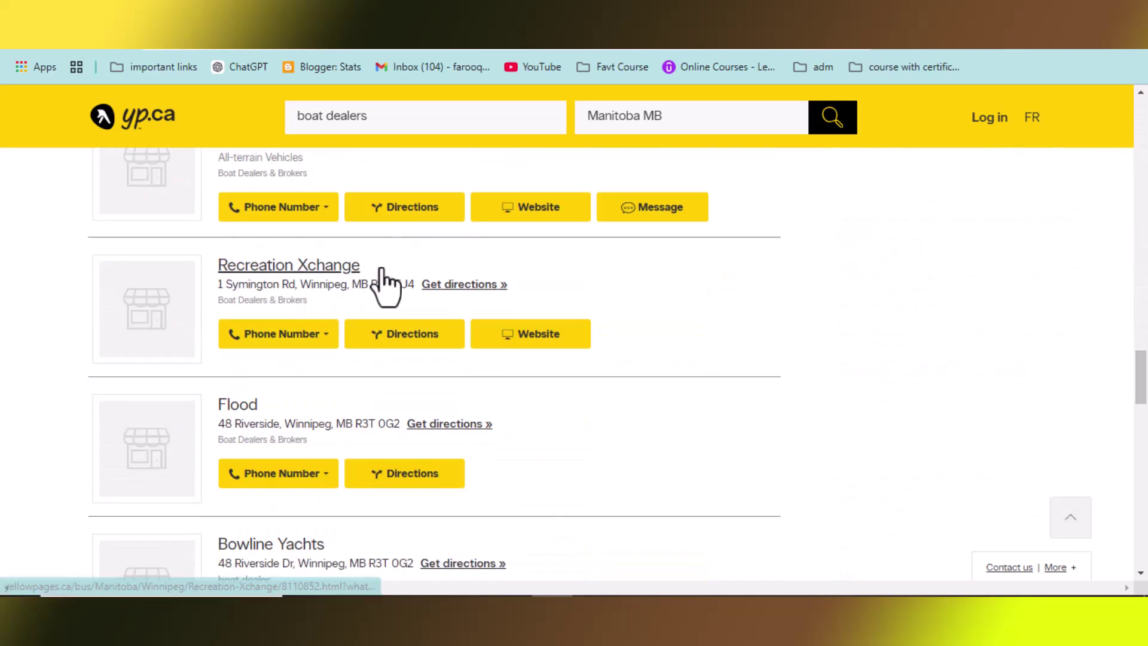
pyautogui.click(686, 593)
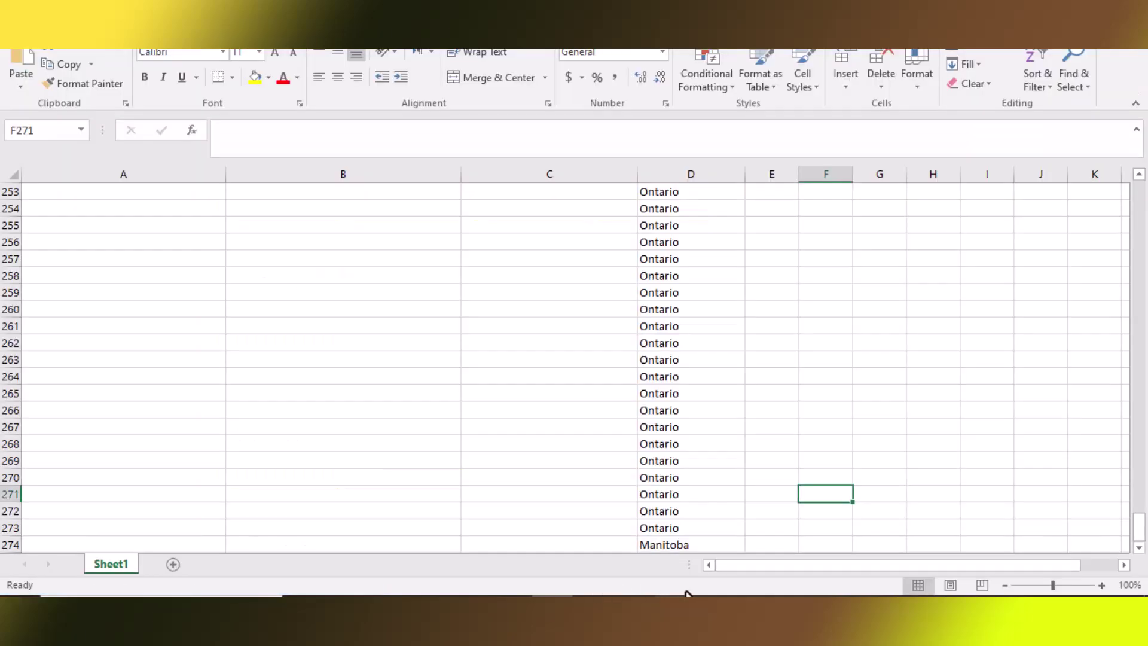
pyautogui.click(666, 545)
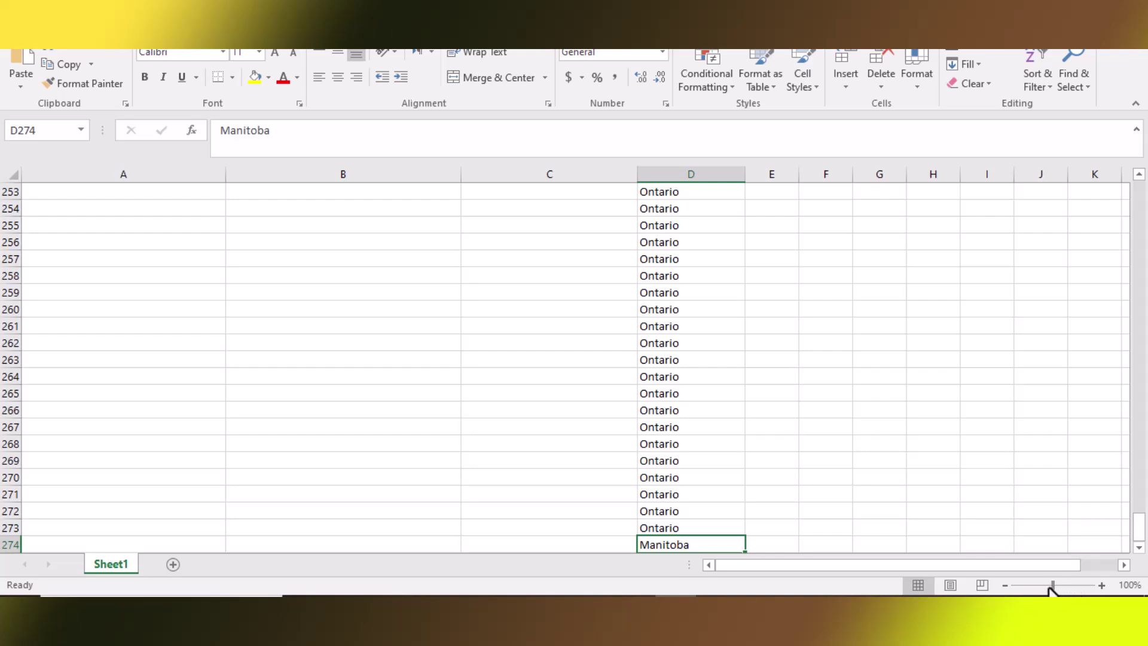
pyautogui.click(1139, 527)
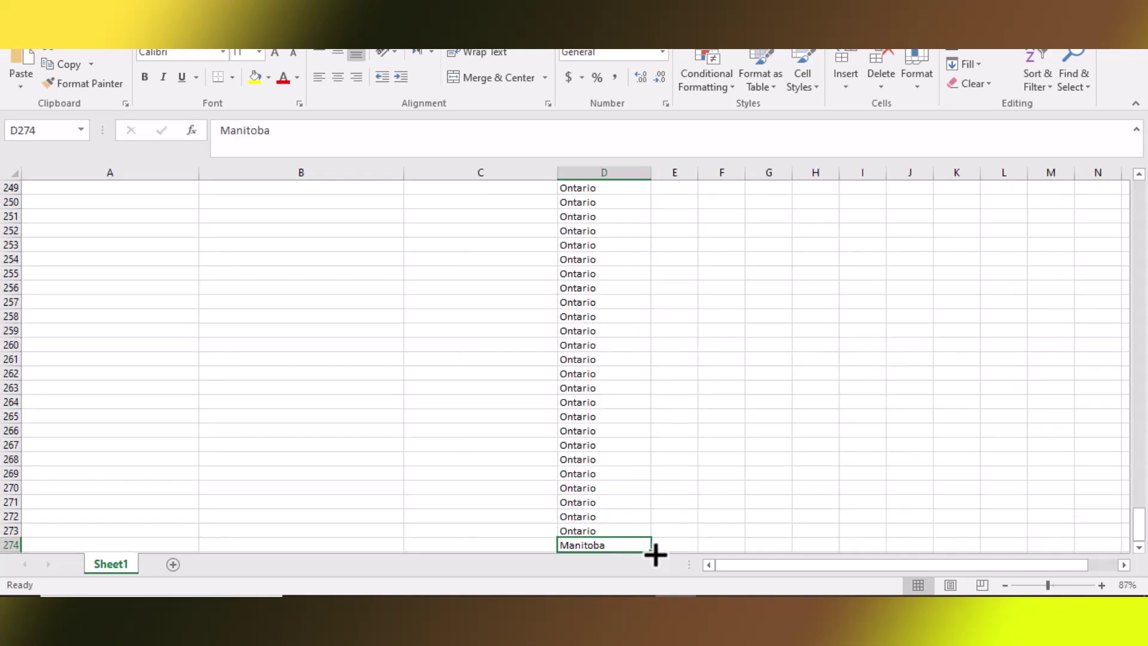
pyautogui.moveTo(656, 554); pyautogui.dragTo(628, 339)
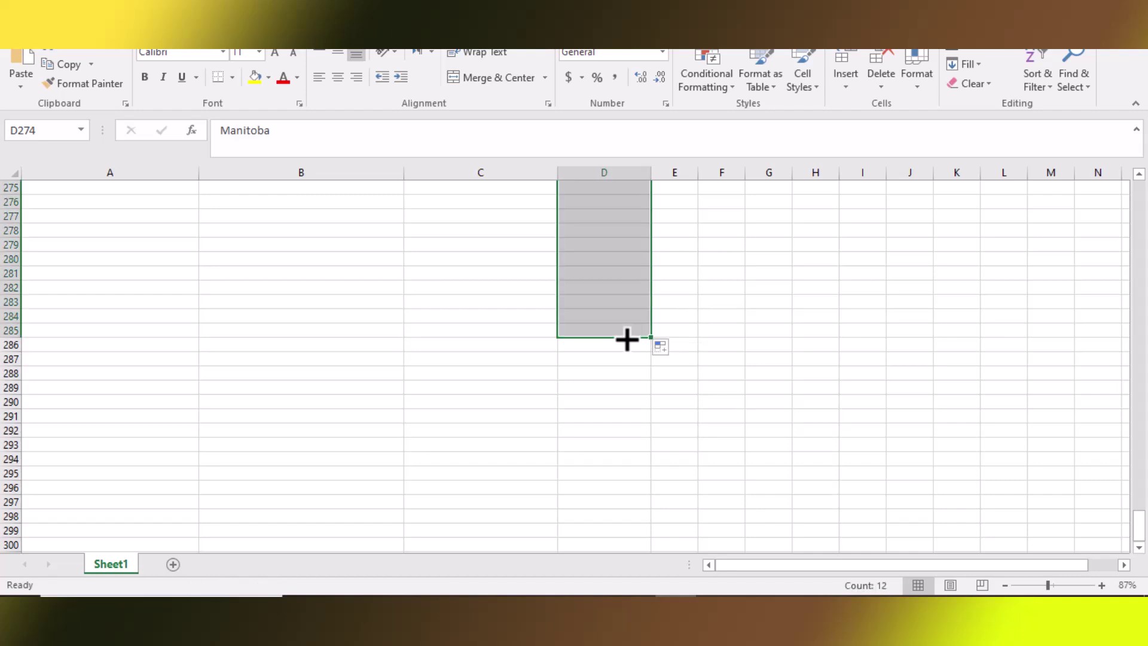
pyautogui.moveTo(1143, 538)
pyautogui.mouseDown()
pyautogui.moveTo(1143, 508)
pyautogui.moveTo(1141, 527)
pyautogui.mouseUp()
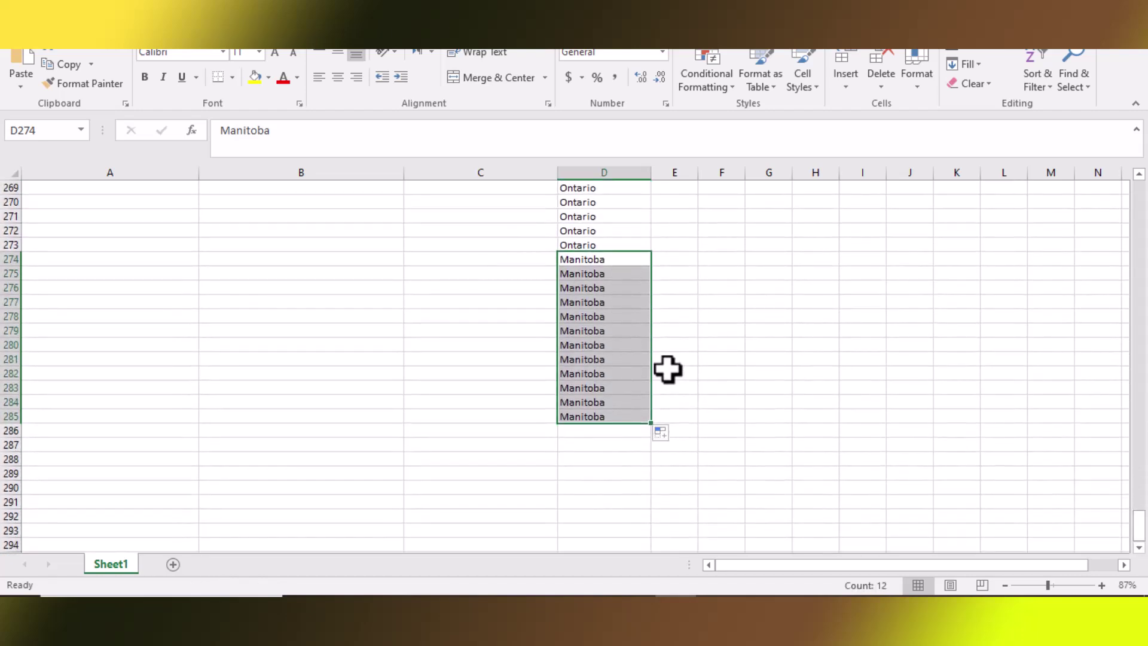
# - Review the Manitoba rows and select the email address cells C274 to C285 beside them
pyautogui.click(597, 353)
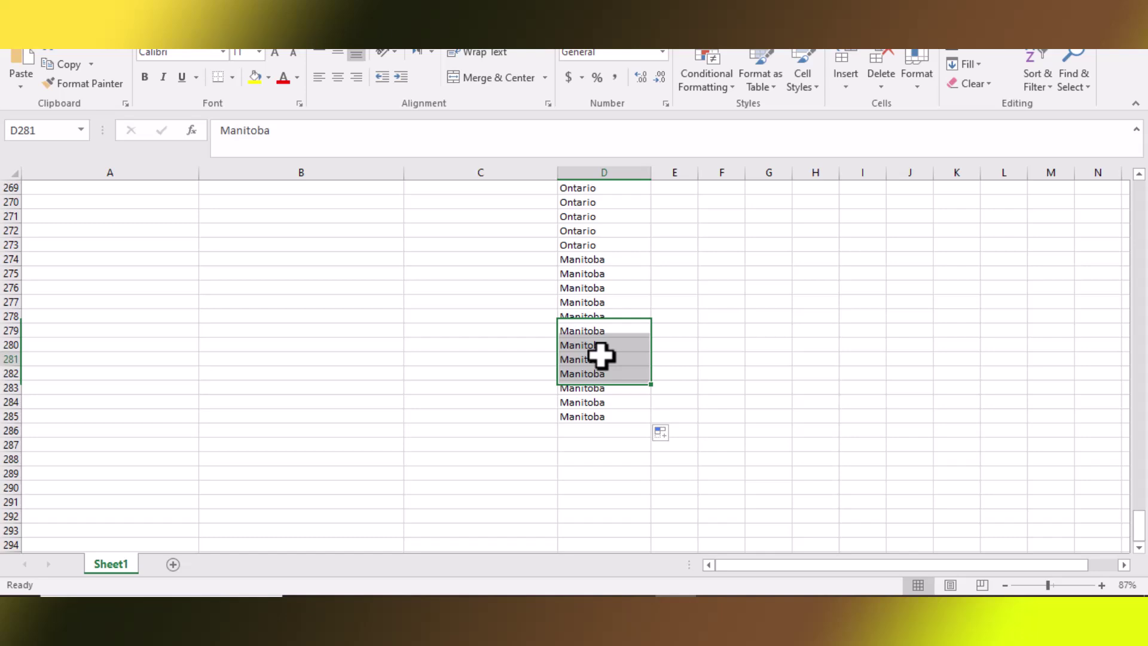
pyautogui.click(481, 274)
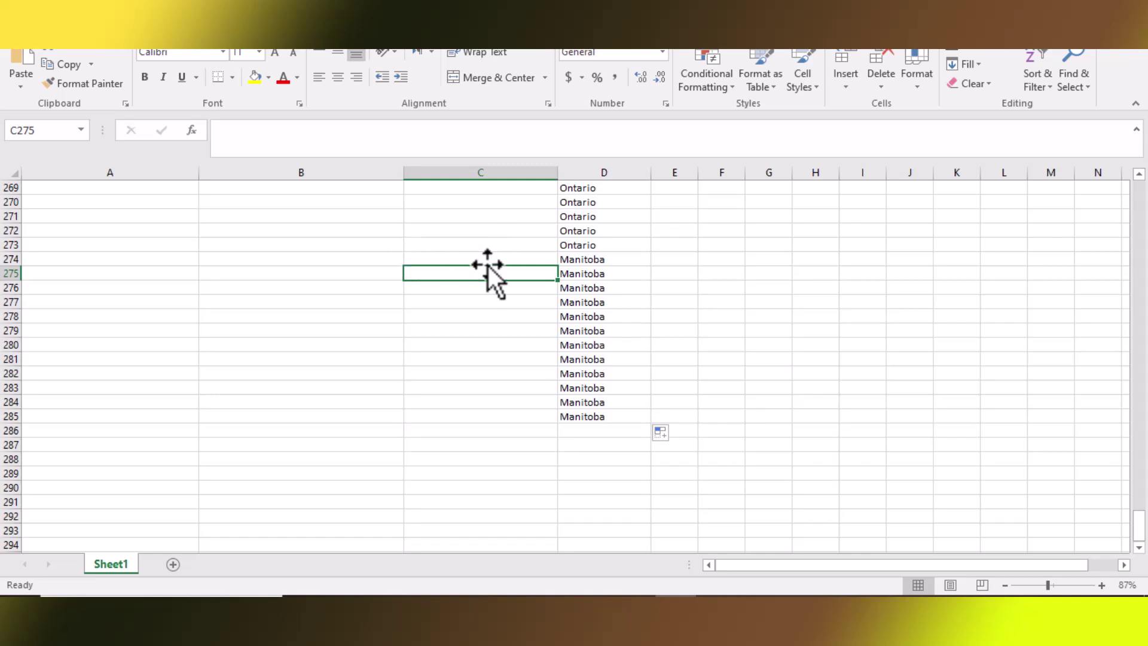
pyautogui.click(466, 260)
pyautogui.moveTo(466, 259)
pyautogui.mouseDown()
pyautogui.moveTo(461, 348)
pyautogui.moveTo(475, 414)
pyautogui.mouseUp()
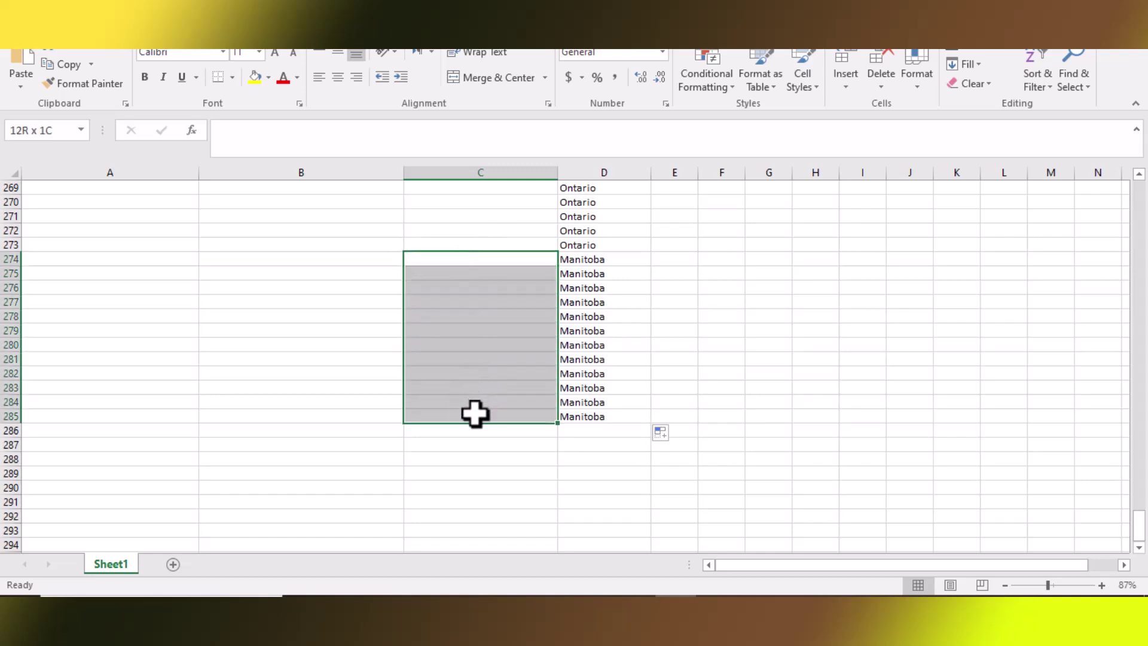
pyautogui.moveTo(475, 414); pyautogui.dragTo(476, 413)
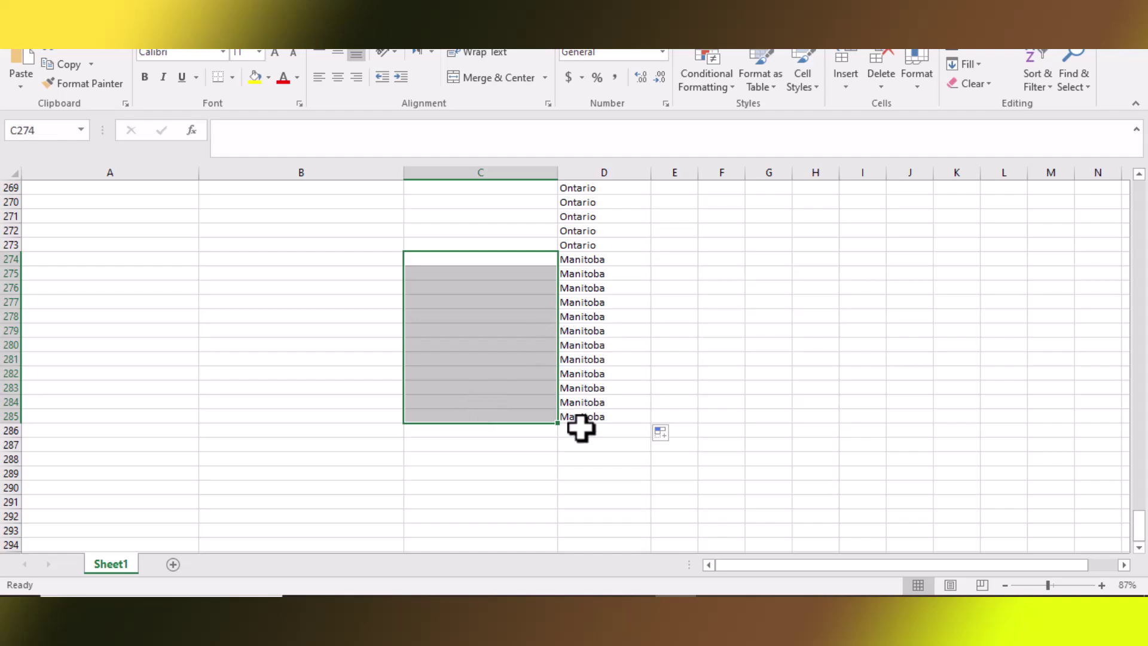
# - Switch to the Word project brief and copy the province name "Saskatchewan"
pyautogui.hotkey('alt', 'Tab')
pyautogui.doubleClick(654, 322)
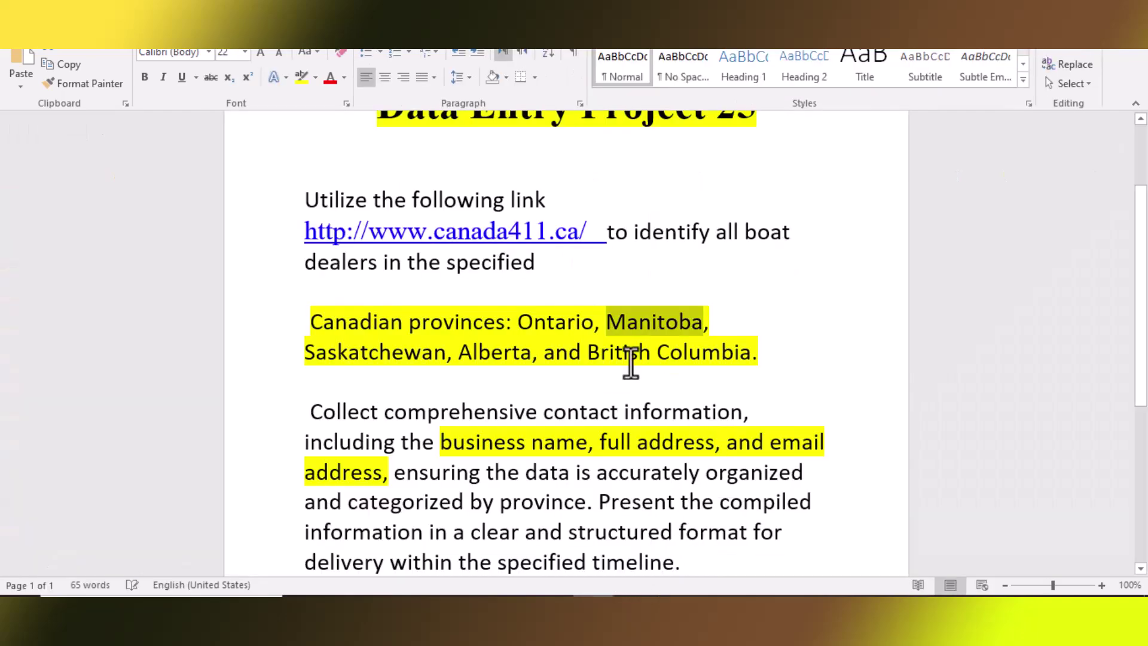
pyautogui.click(442, 354)
pyautogui.moveTo(444, 355); pyautogui.dragTo(304, 355)
pyautogui.rightClick(318, 353)
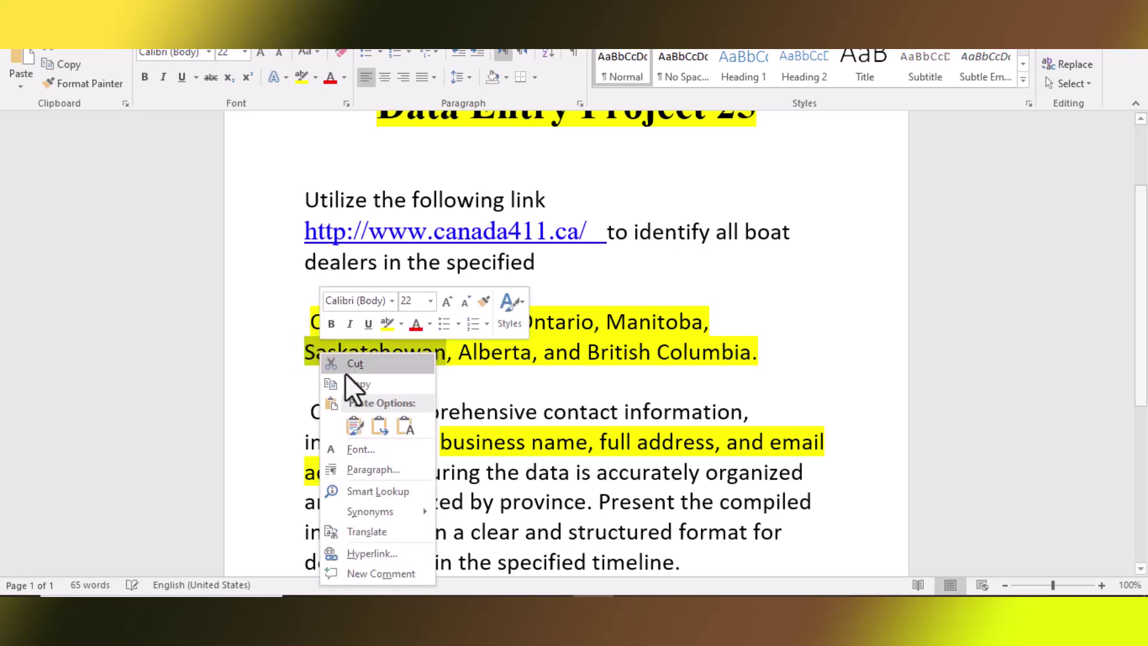
pyautogui.click(350, 385)
# - Switch to yp.ca in the browser and search for boat dealers with Saskatchewan as the location
pyautogui.hotkey('alt', 'Tab')
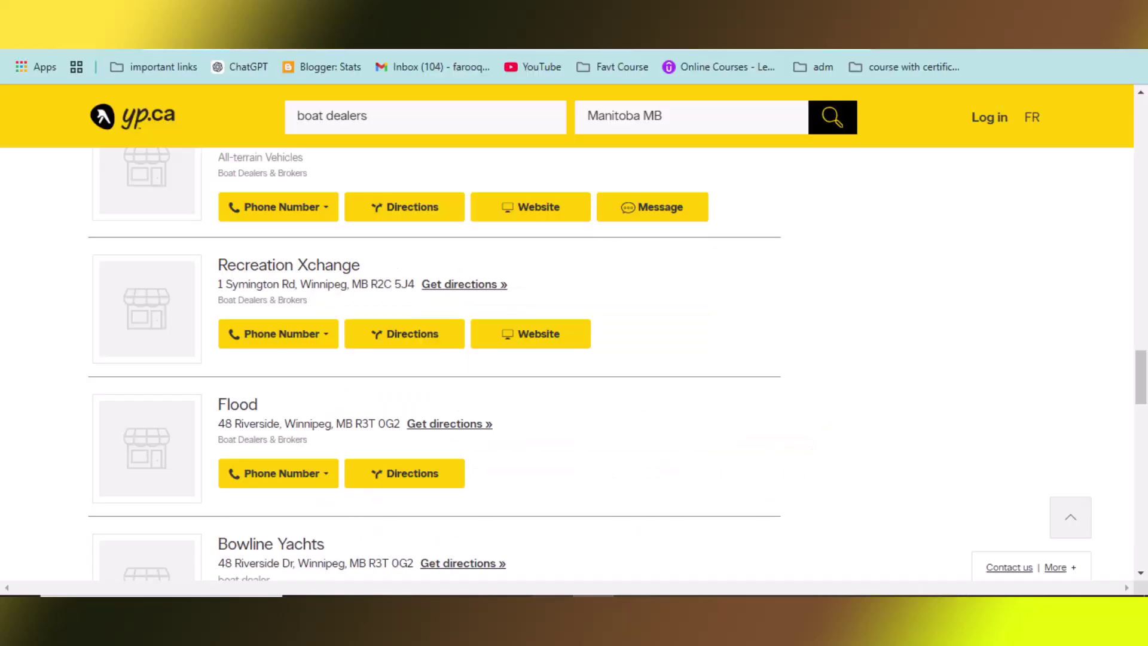
pyautogui.moveTo(684, 117); pyautogui.dragTo(571, 117)
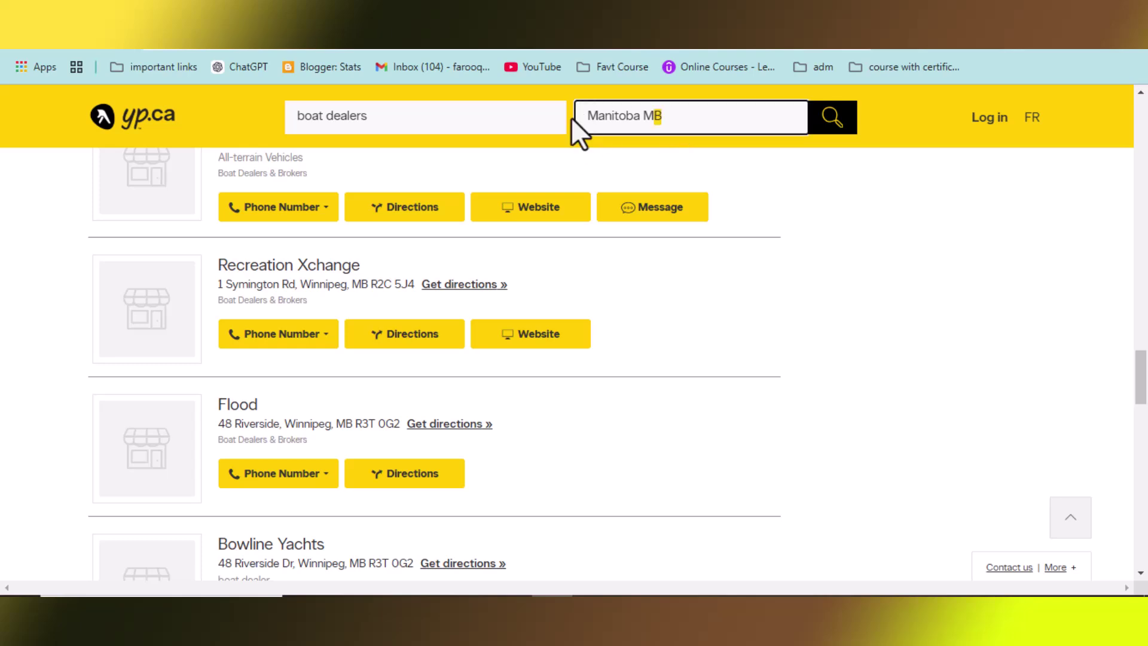
pyautogui.press('BackSpace')
pyautogui.rightClick(615, 117)
pyautogui.click(670, 285)
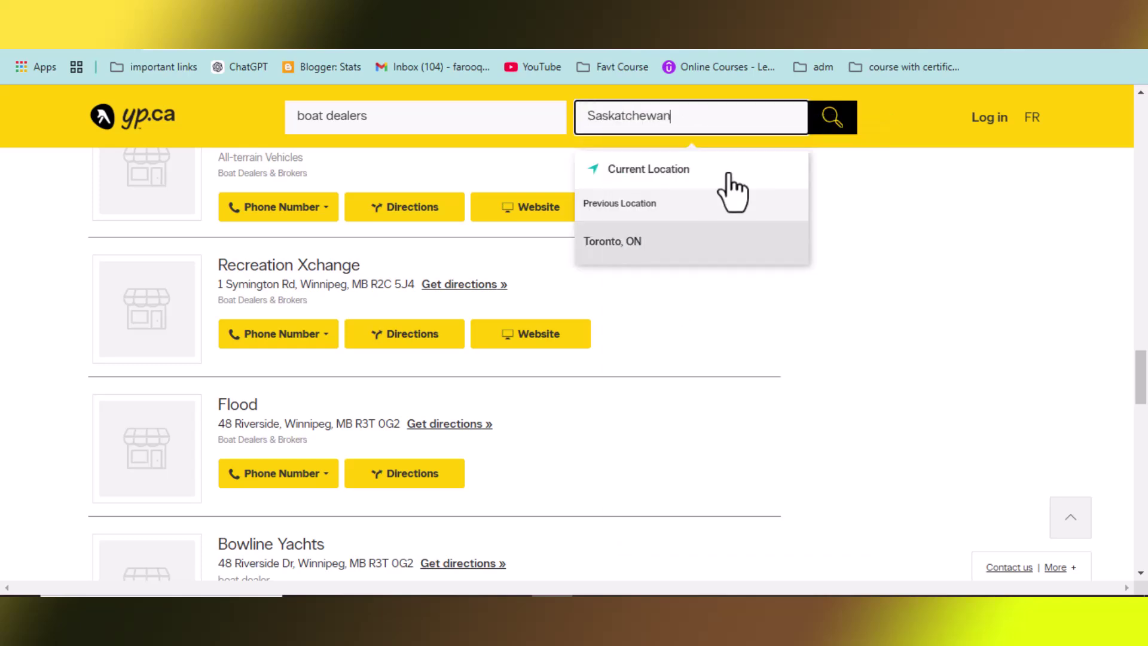
pyautogui.click(838, 123)
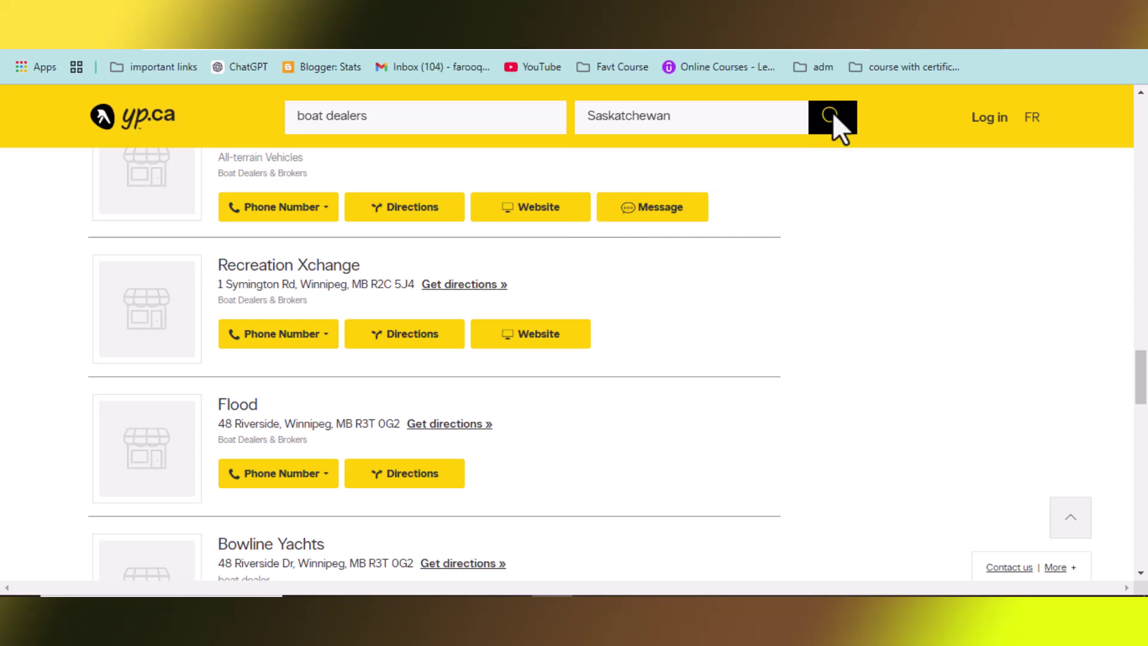
pyautogui.click(834, 115)
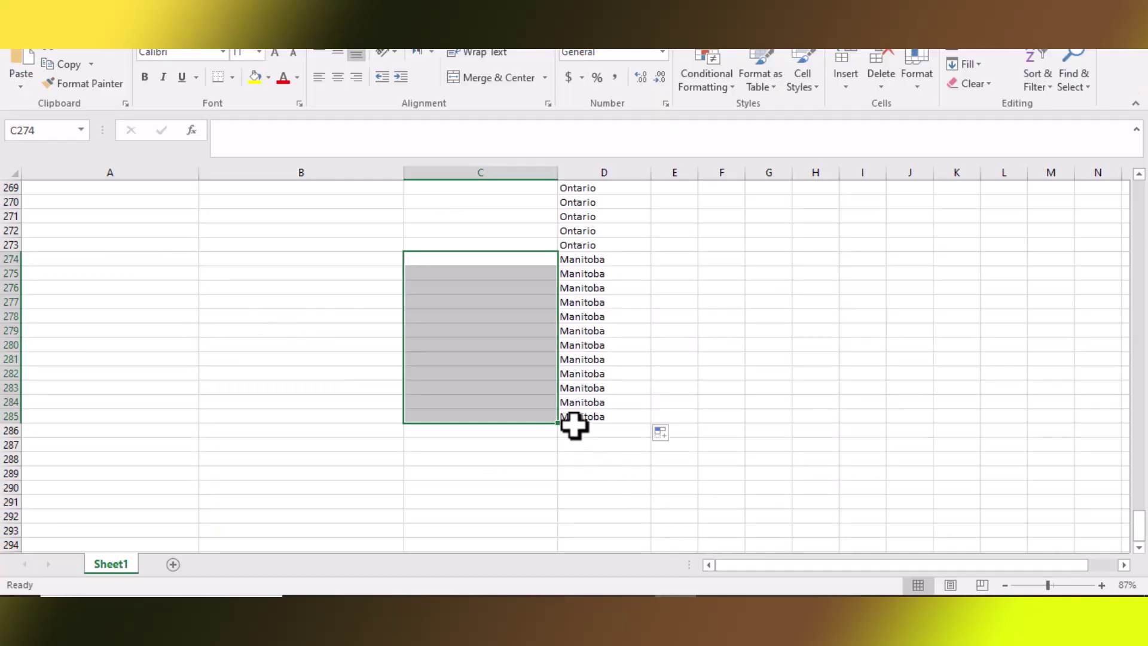
# - Paste "Saskatchewan" into cell D286 of the Excel sheet, below the last Manitoba row
pyautogui.click(575, 427)
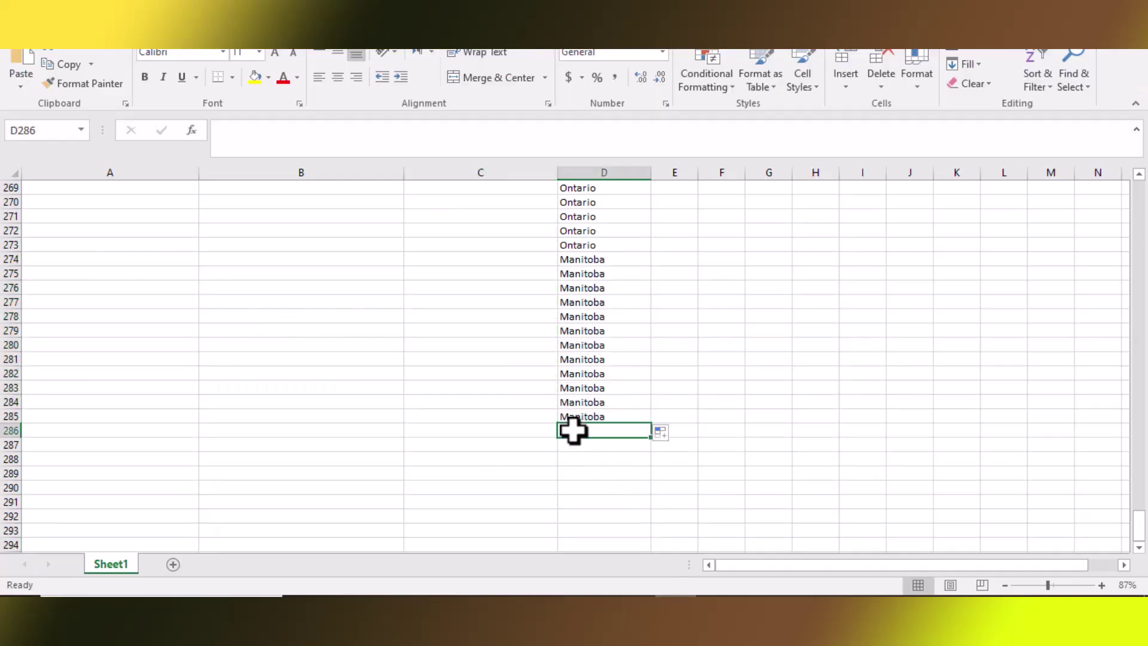
pyautogui.doubleClick(575, 431)
pyautogui.rightClick(575, 431)
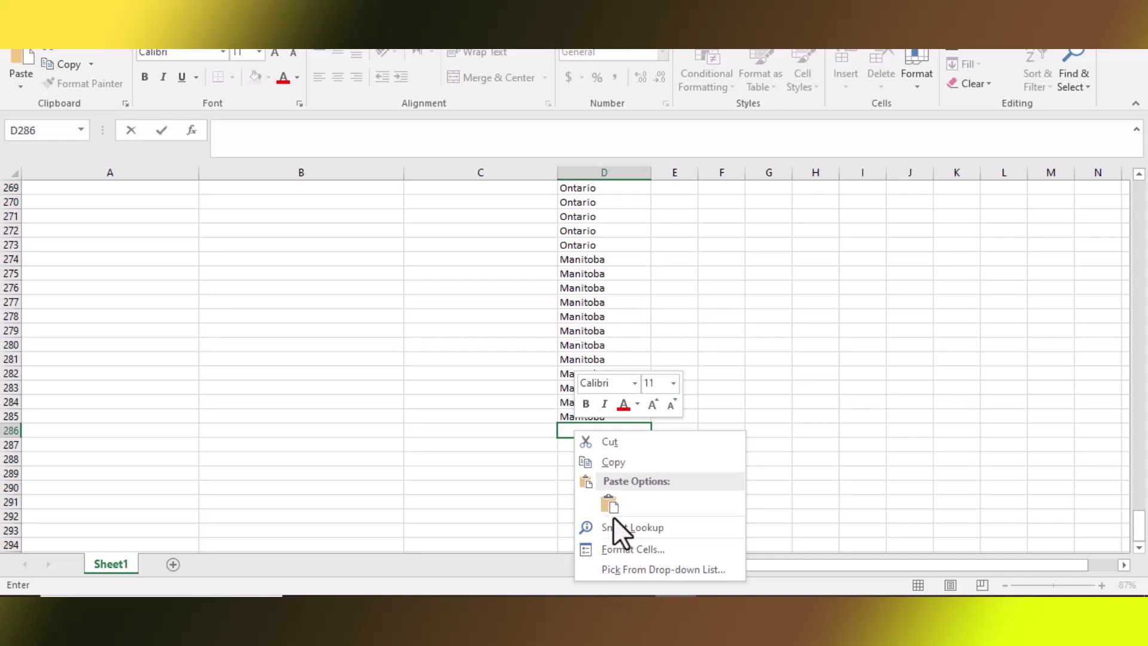
pyautogui.click(611, 507)
pyautogui.click(799, 488)
# - Fill "Saskatchewan" from D286 down to D318 and review the provinces column back up to the header row
pyautogui.click(627, 429)
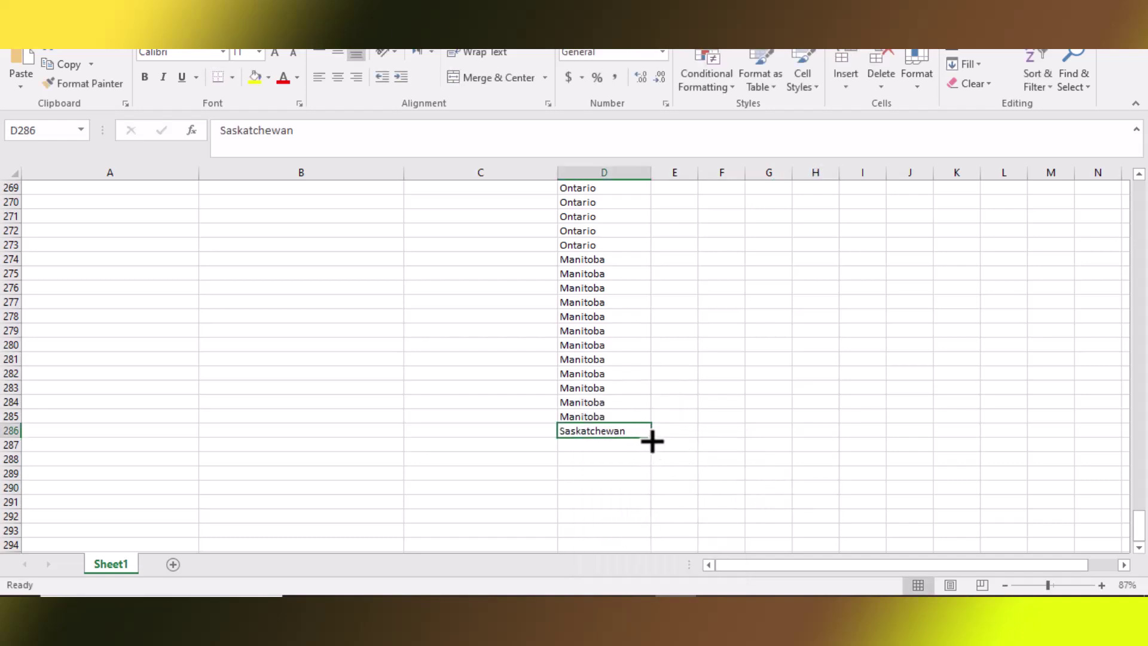
pyautogui.moveTo(652, 442)
pyautogui.mouseDown()
pyautogui.moveTo(648, 489)
pyautogui.moveTo(642, 442)
pyautogui.mouseUp()
pyautogui.click(694, 457)
pyautogui.click(636, 429)
pyautogui.moveTo(652, 438); pyautogui.dragTo(650, 561)
pyautogui.moveTo(649, 534); pyautogui.dragTo(653, 487)
pyautogui.click(622, 417)
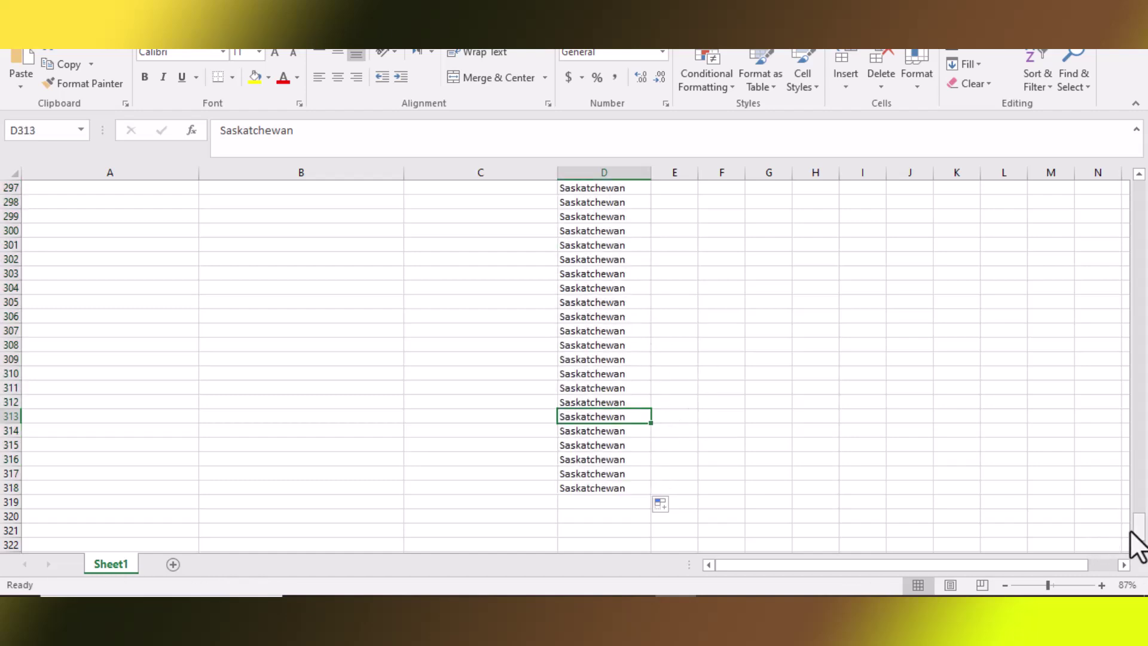
pyautogui.moveTo(1138, 542); pyautogui.dragTo(1146, 435)
pyautogui.moveTo(1146, 344); pyautogui.dragTo(1146, 206)
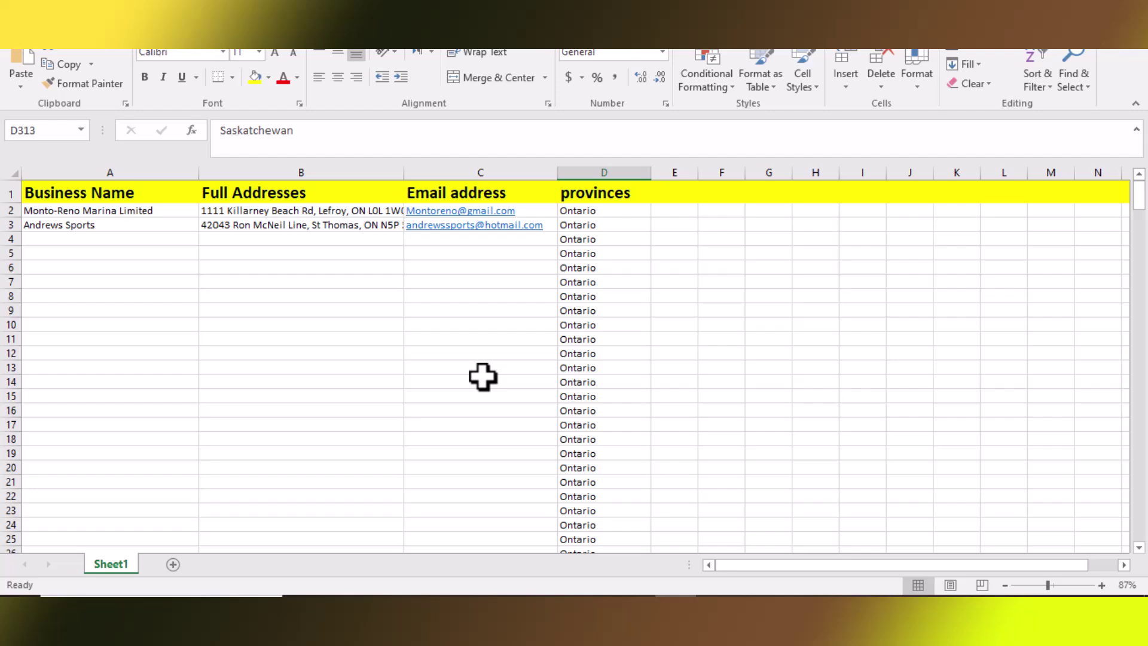
# - Reread the project brief in Word for the required provinces and contact details, then return to the yp.ca Saskatchewan results in the browser
pyautogui.hotkey('alt', 'Tab')
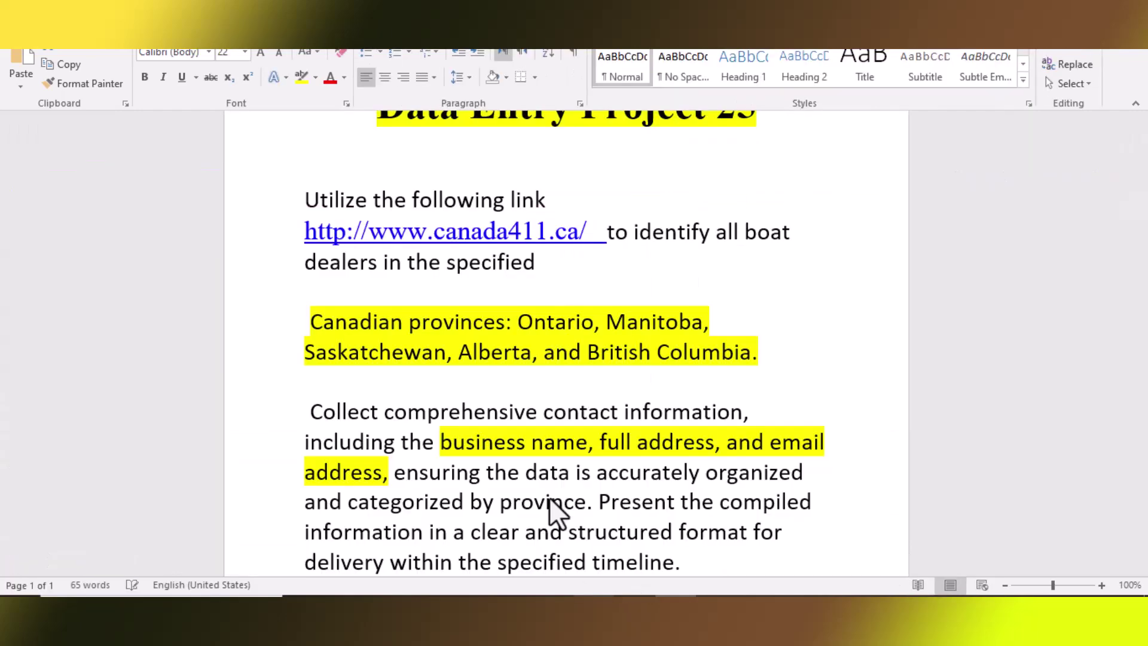
pyautogui.click(638, 326)
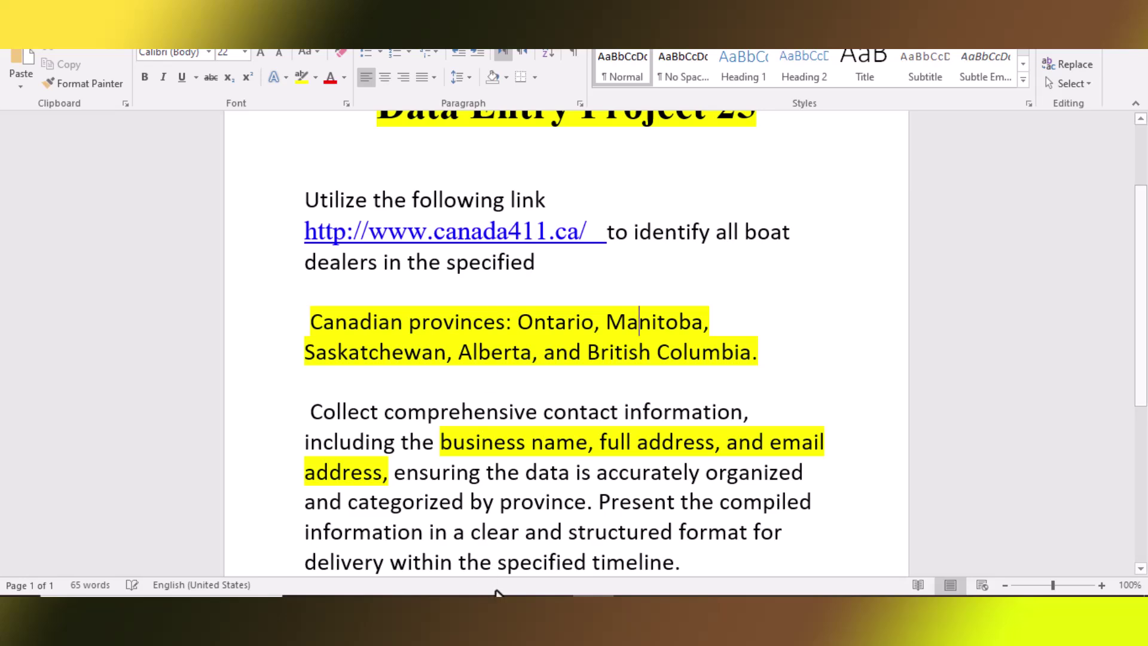
pyautogui.hotkey('alt', 'Tab')
pyautogui.scroll(3, 1140, 257)
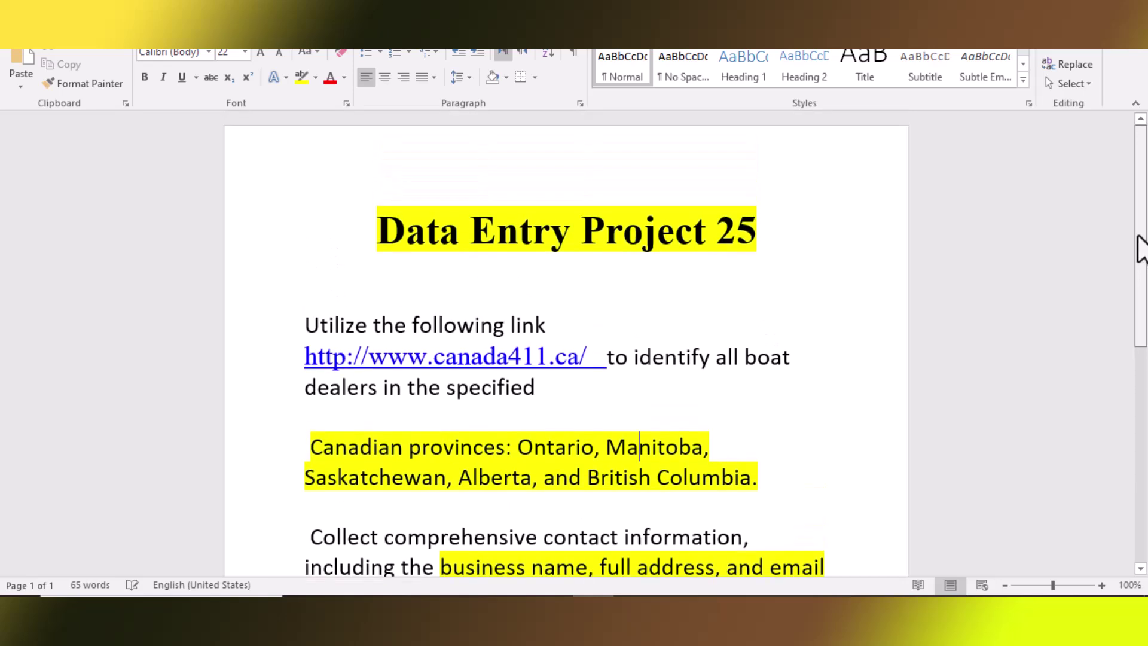
pyautogui.scroll(-4, 1144, 320)
pyautogui.scroll(1, 1146, 323)
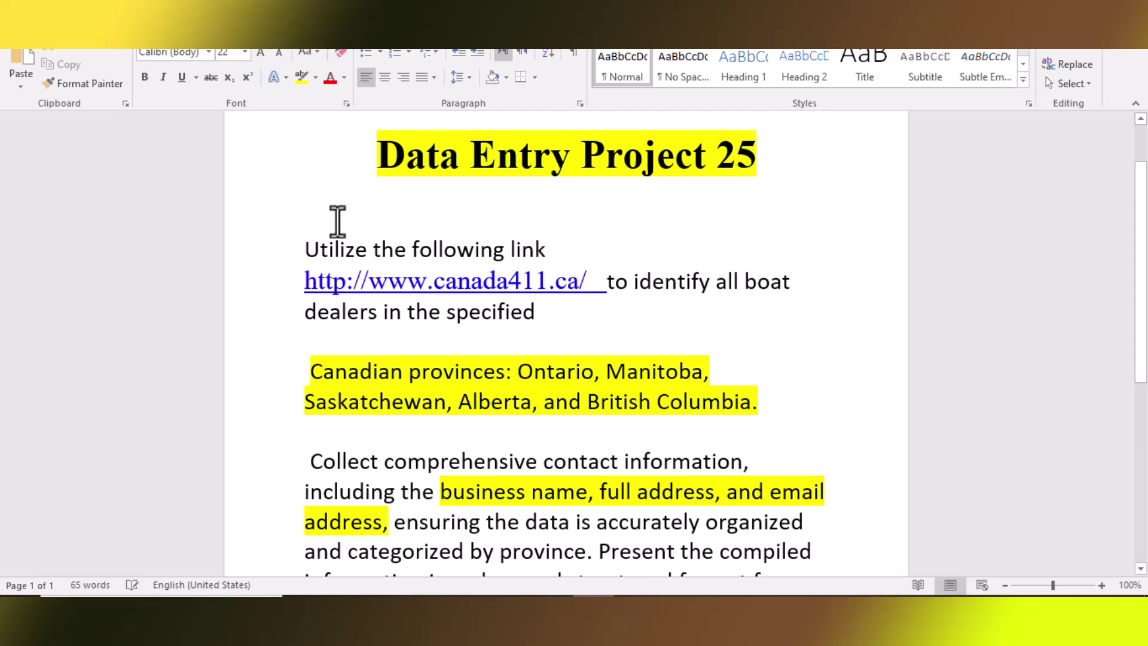
pyautogui.scroll(-2, 1017, 241)
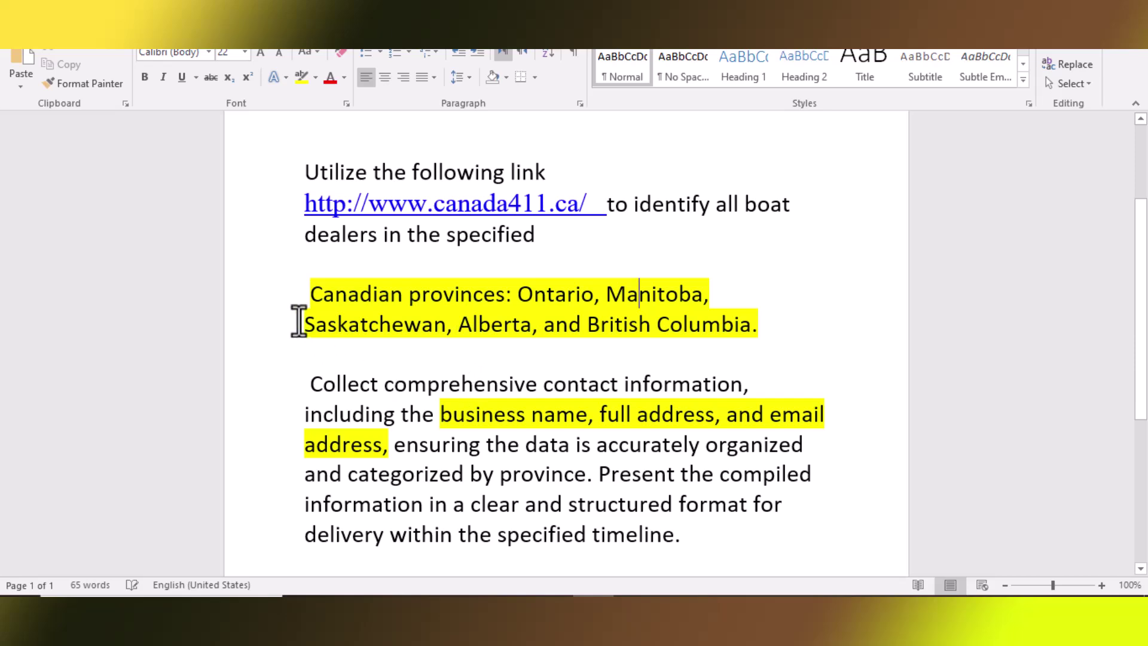
pyautogui.scroll(-5, 1145, 341)
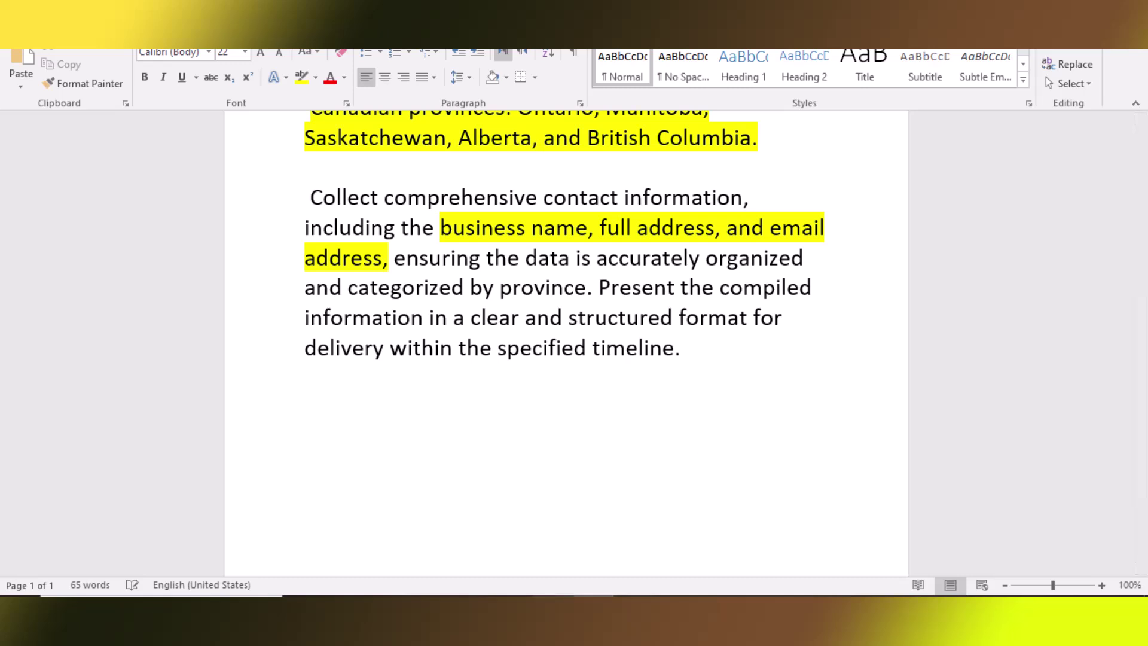
pyautogui.hotkey('alt', 'Tab')
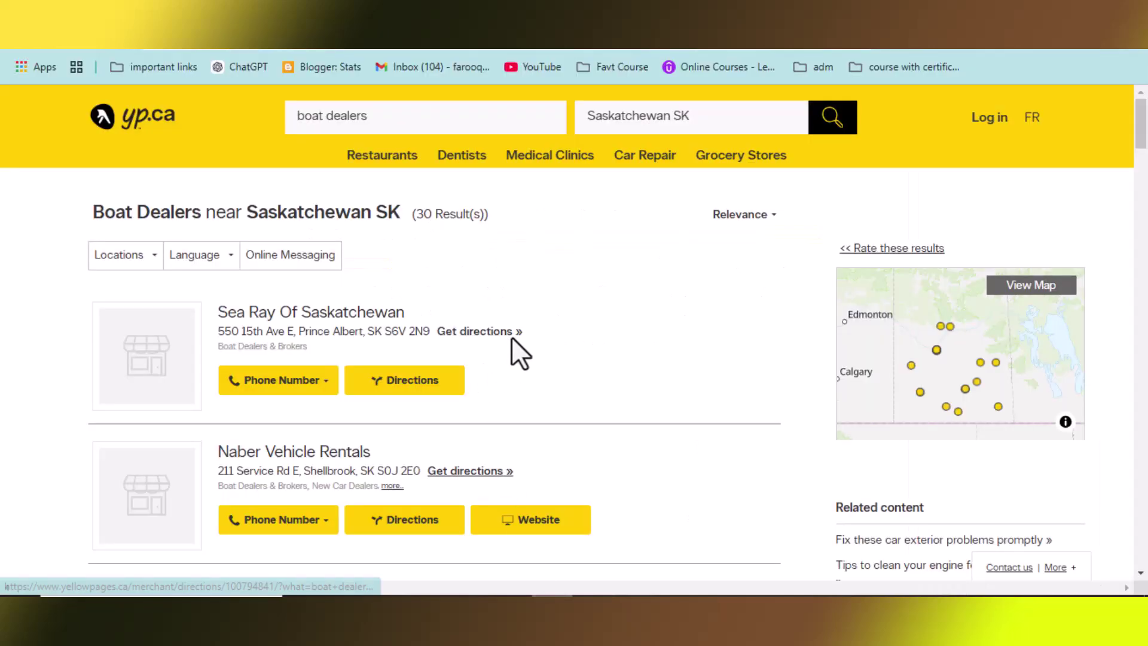